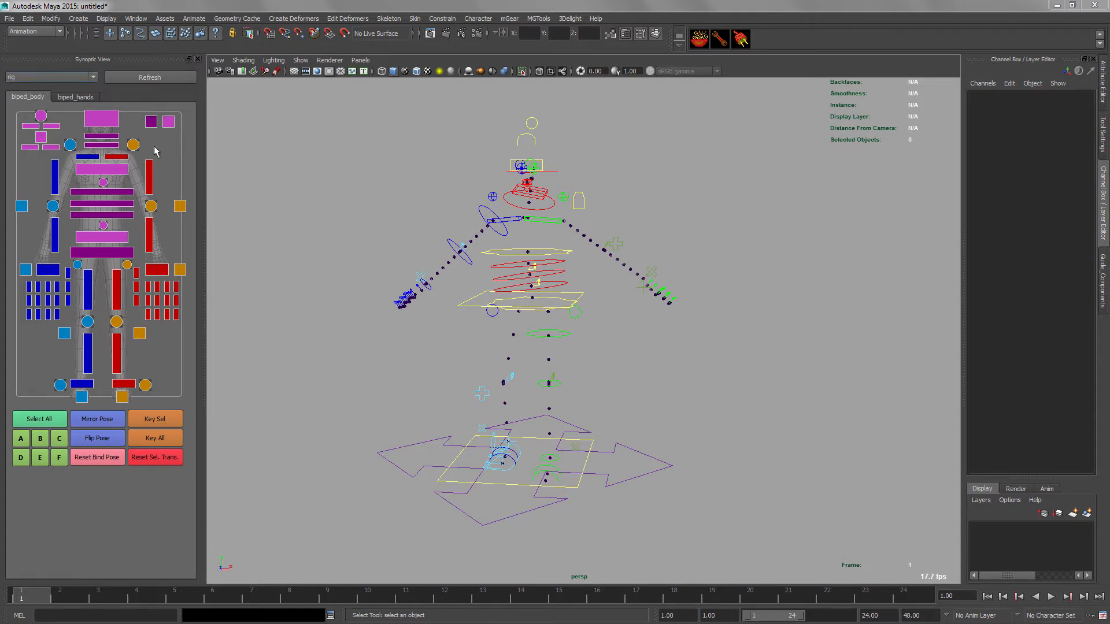
- Check the rigs available in the Synoptic View's model list, and show the Outliner beside the perspective view
middle_click_drag(391, 297, 499, 321, "alt")
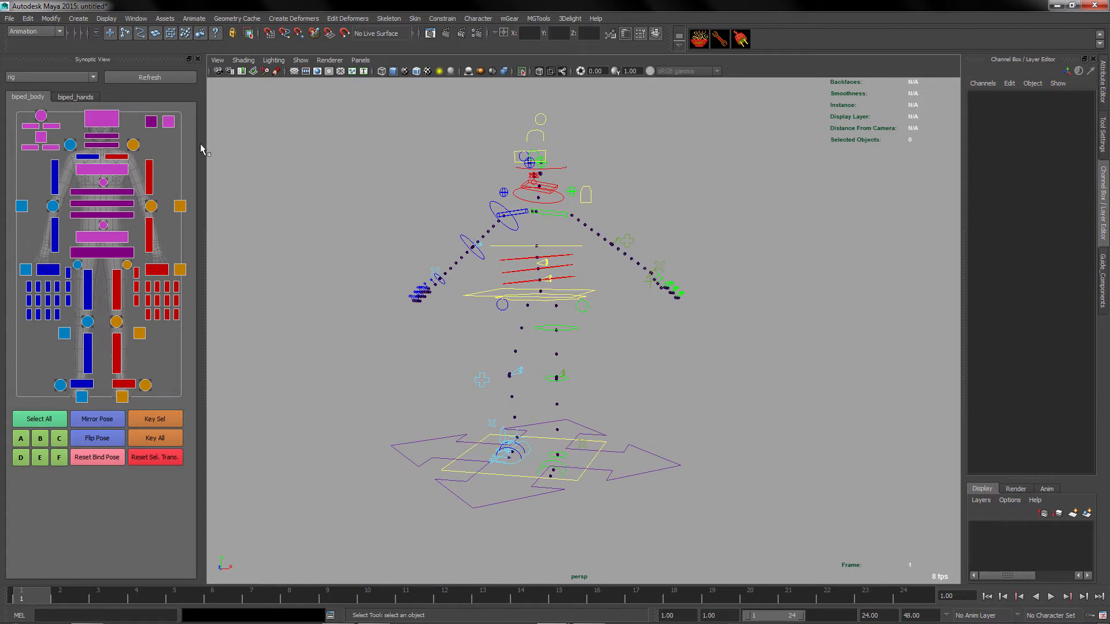
left_click(62, 77)
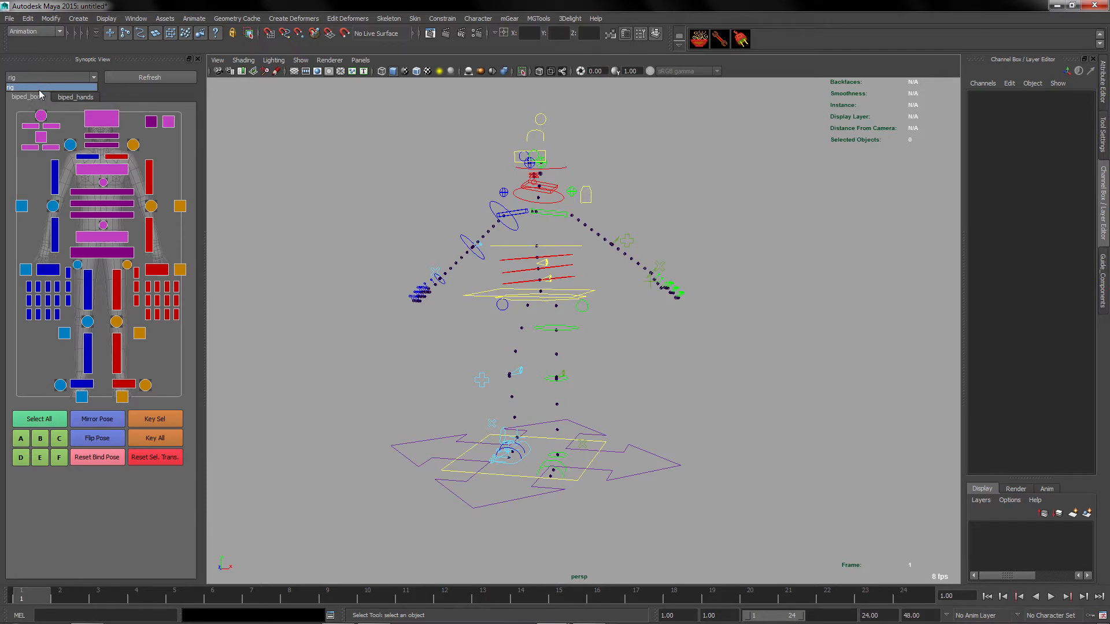
left_click(387, 143)
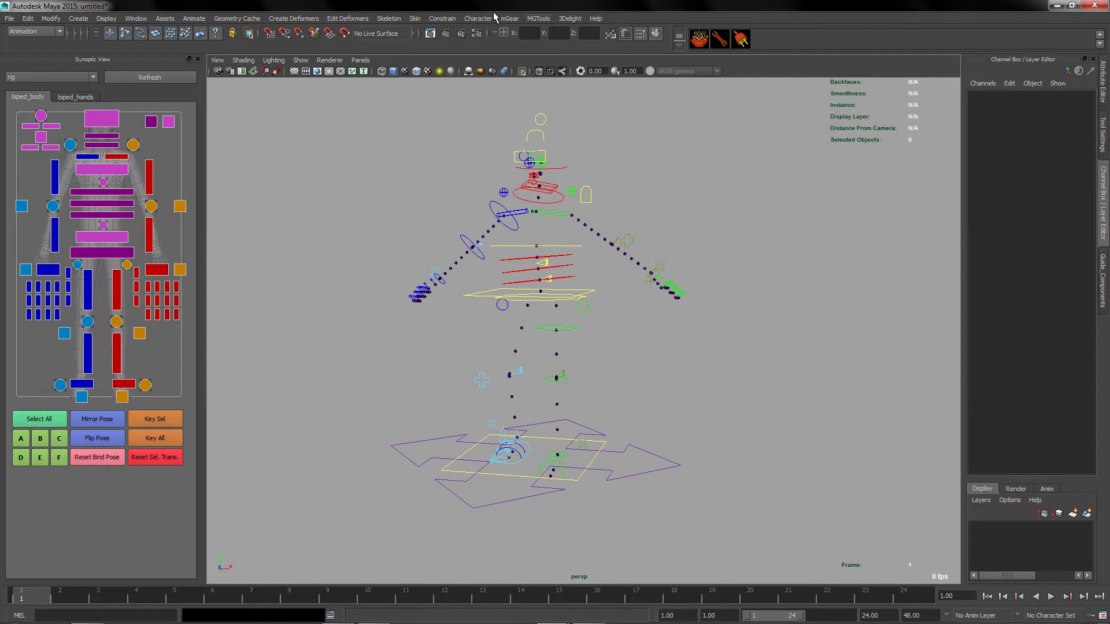
middle_click_drag(784, 271, 729, 266, "alt")
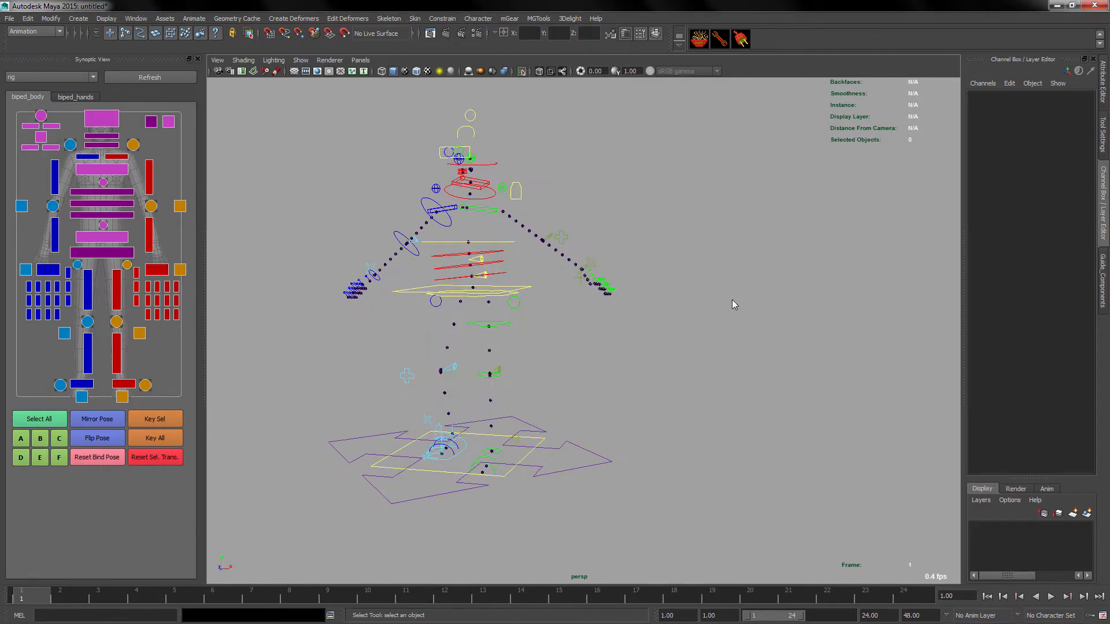
key("space")
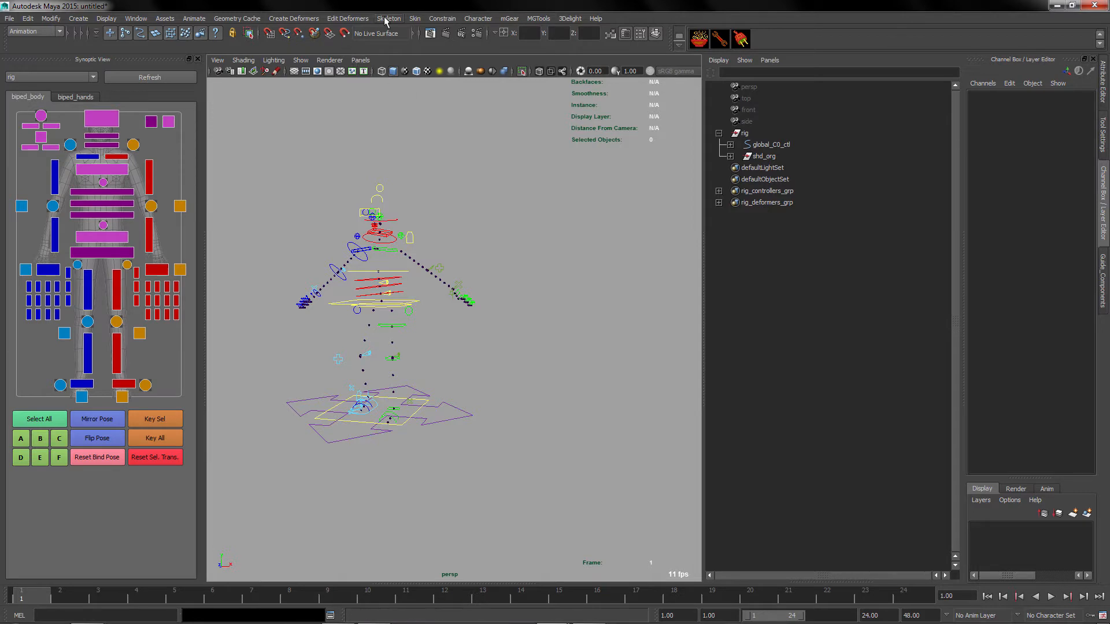
- Import mGear's biped guide into the scene and compare it with the rig
left_click(415, 20)
mouse_move(447, 20)
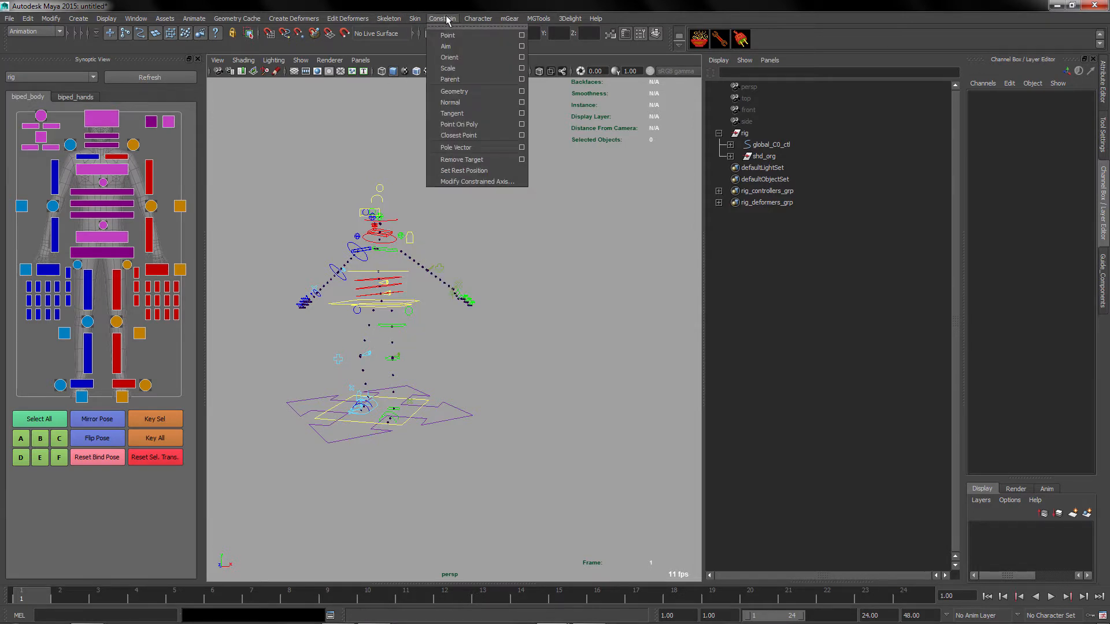
mouse_move(509, 19)
mouse_move(523, 47)
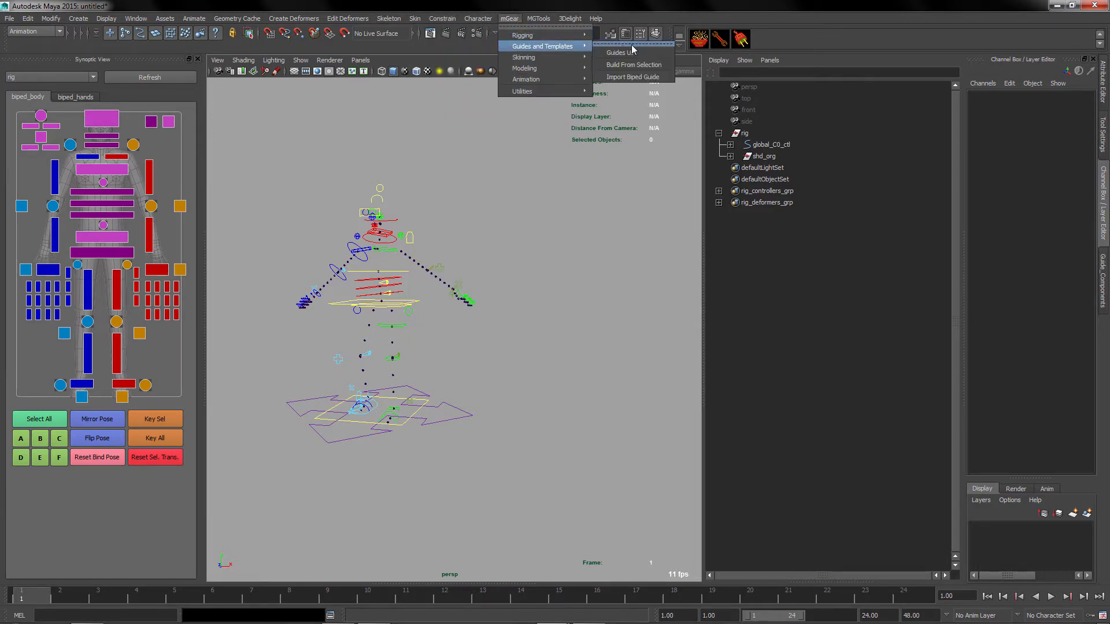
left_click(644, 78)
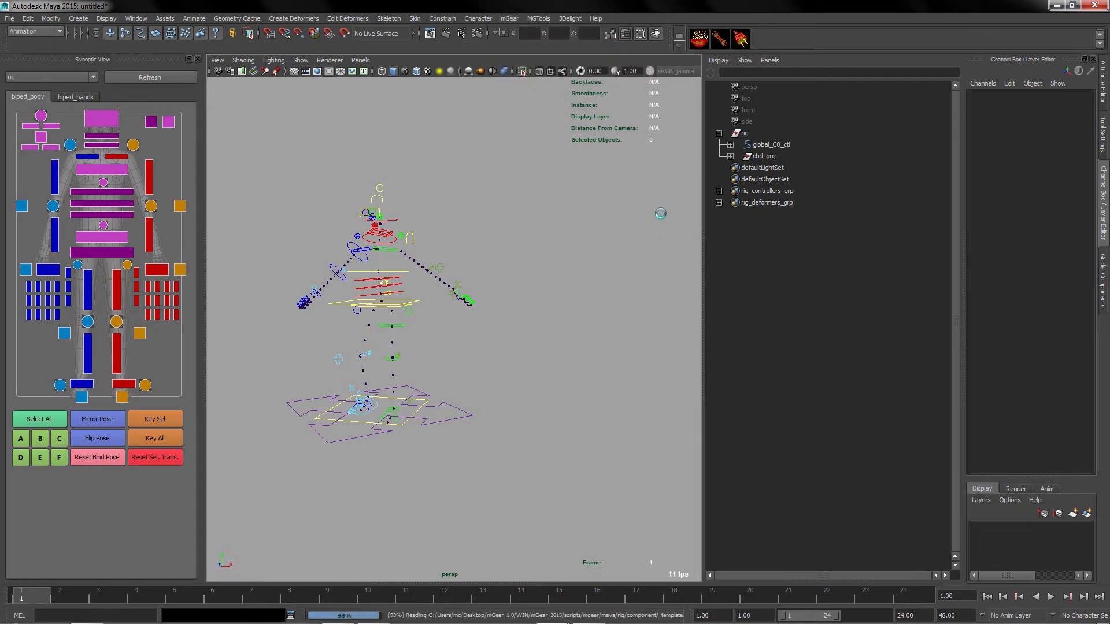
left_click_drag(386, 360, 404, 399, "alt")
right_click_drag(341, 303, 384, 302, "alt")
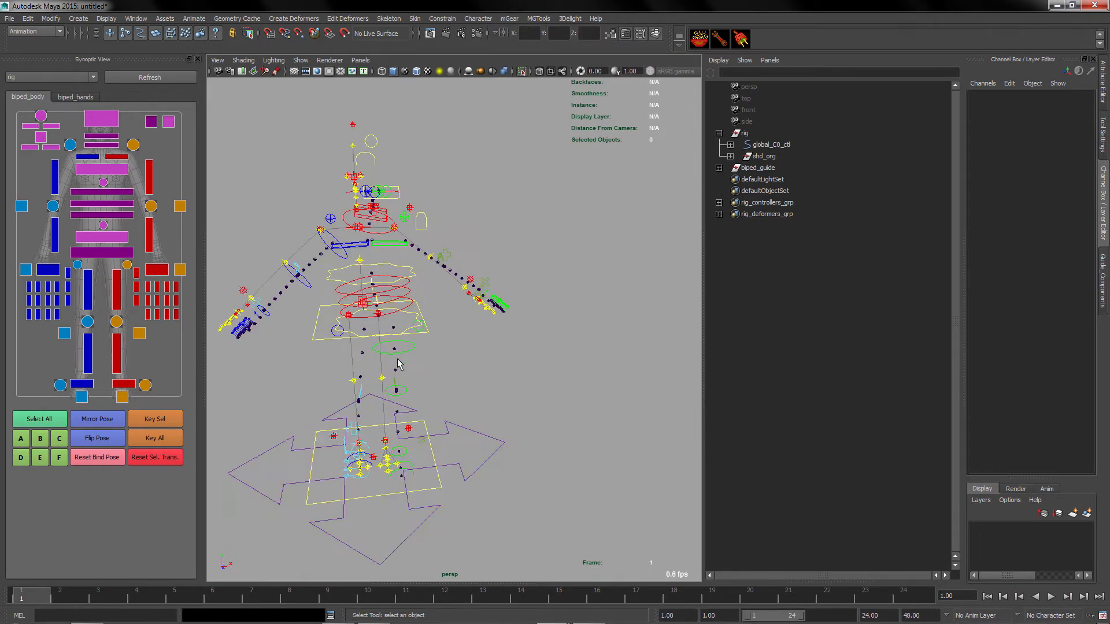
middle_click_drag(398, 358, 512, 324, "alt")
left_click_drag(513, 325, 503, 372, "alt")
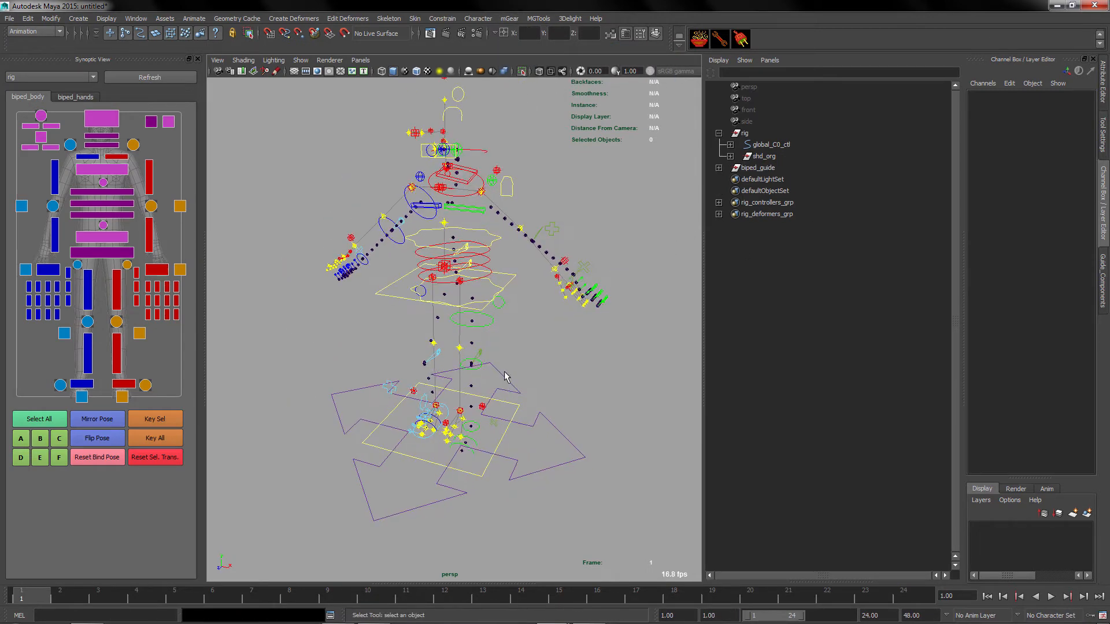
- Expand biped_guide and its controllers_org group in the Outliner and inspect the stored spine and arm controls
left_click(718, 167)
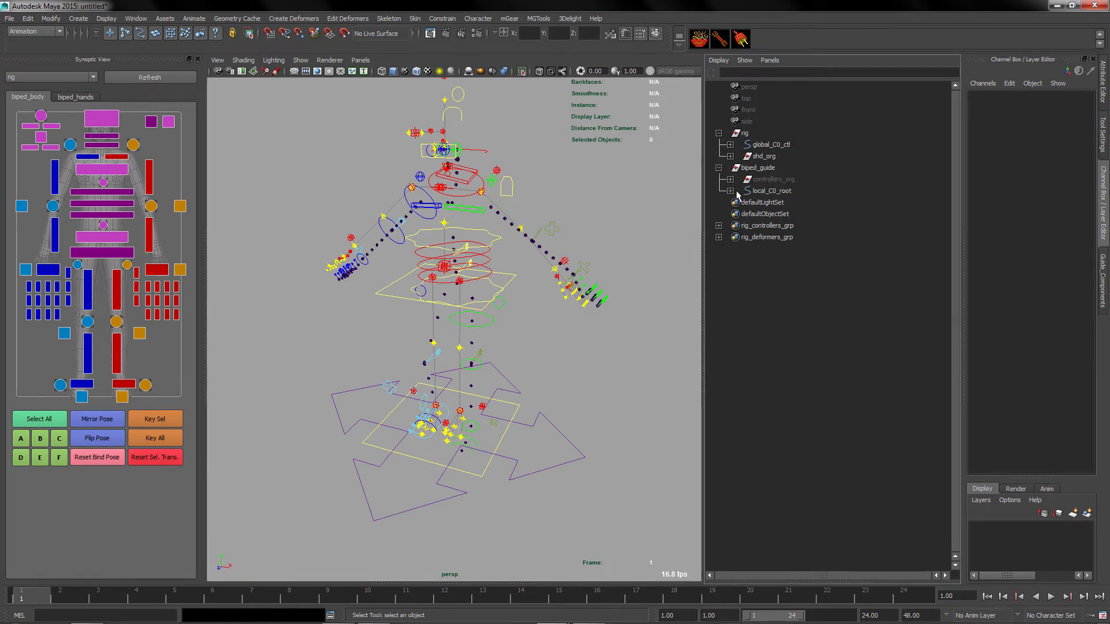
left_click(731, 179)
left_click(771, 328)
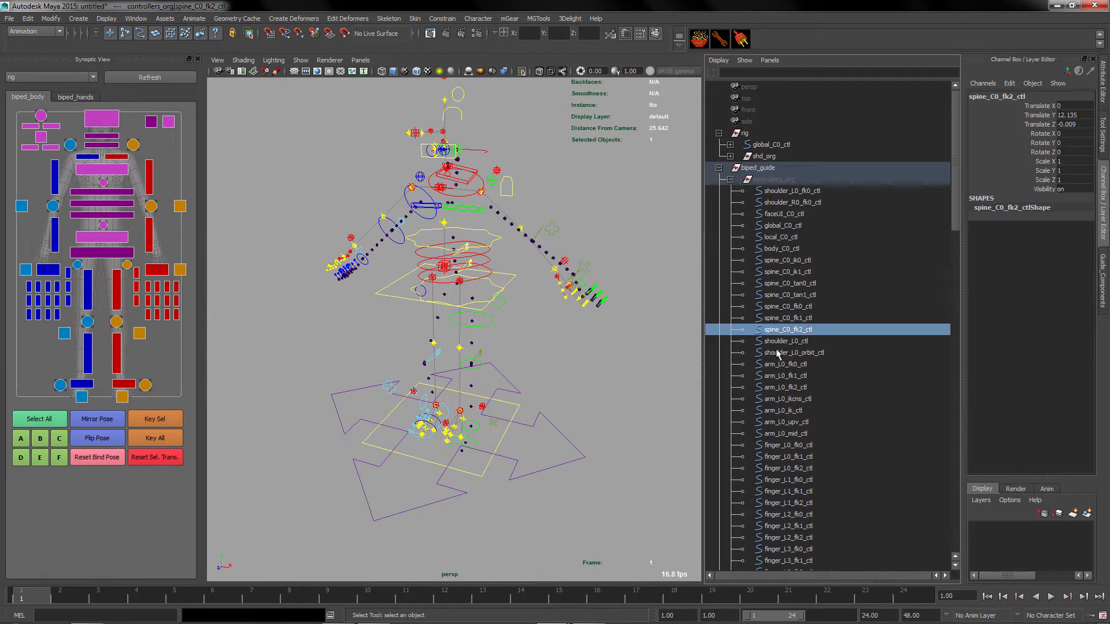
left_click(781, 387)
left_click(784, 434)
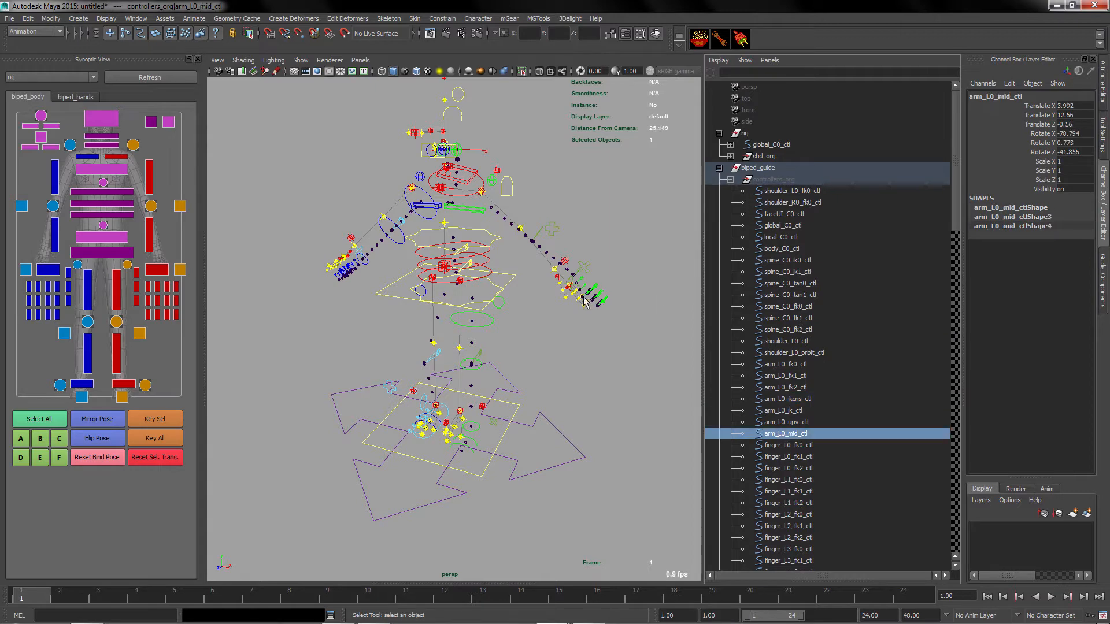
mouse_move(549, 301)
left_mouse_down("alt")
mouse_move(490, 280)
mouse_move(554, 281)
left_mouse_up("alt")
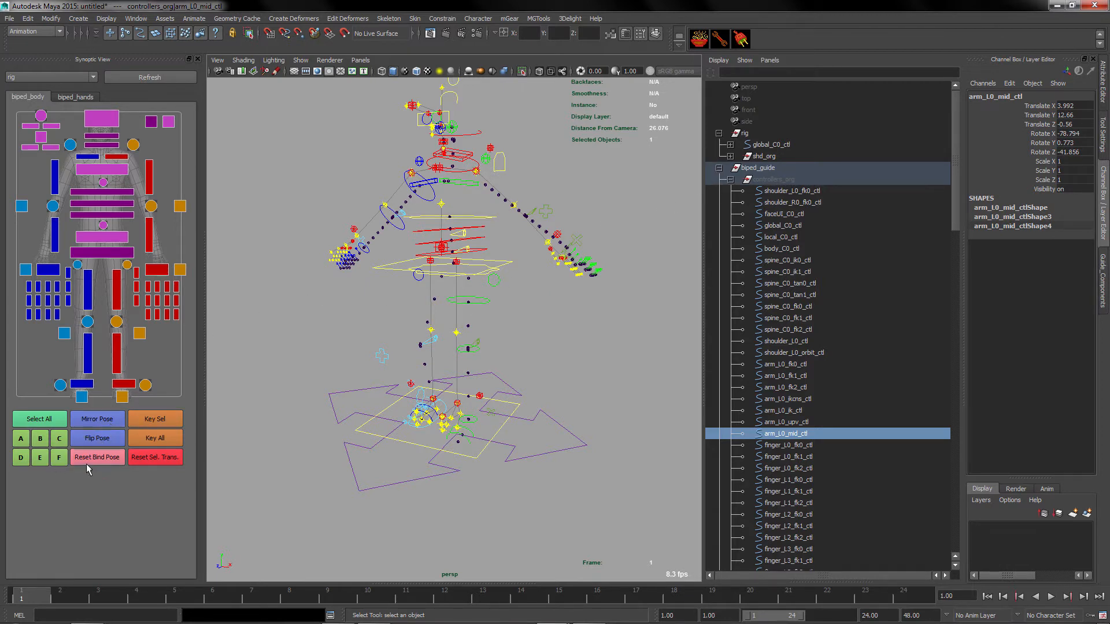
- Delete the biped_guide hierarchy from the scene
left_click(89, 358)
left_click_drag(560, 371, 552, 336, "alt")
left_click(756, 168)
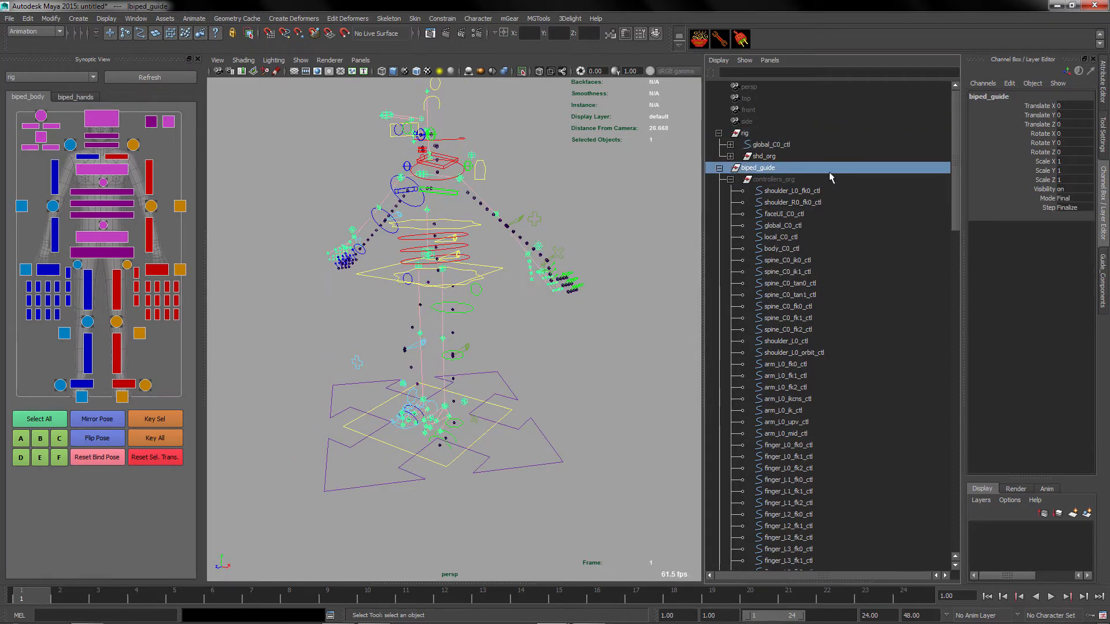
key("Delete")
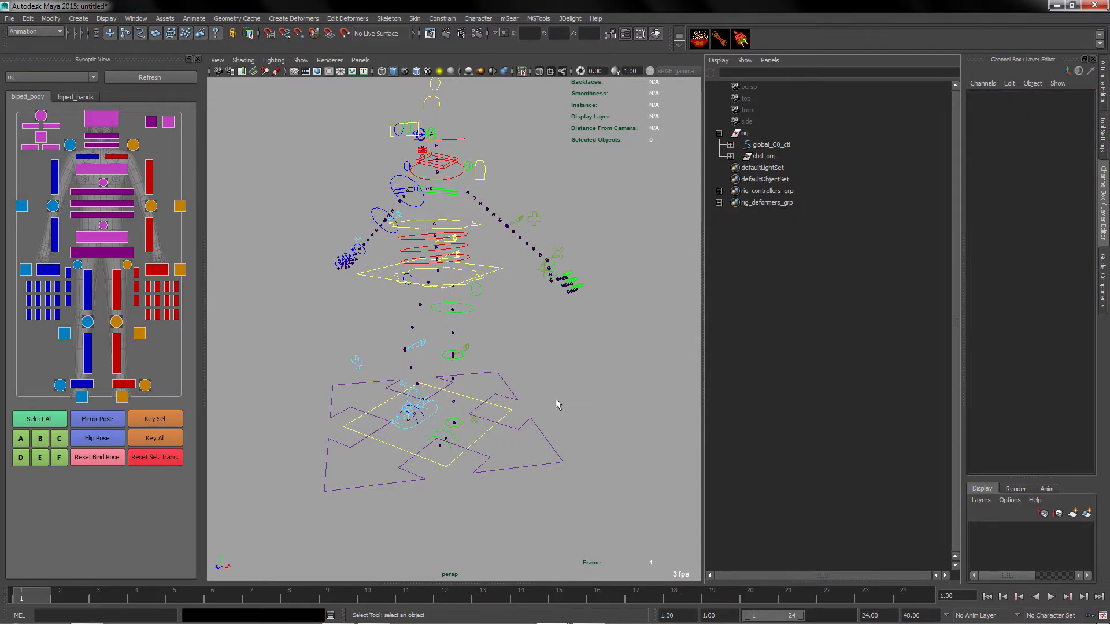
- Select single rig controls one after another from the body picker: left arm UI, right leg UI, neck, chest, spine and left elbow
left_click_drag(458, 400, 537, 433, "alt")
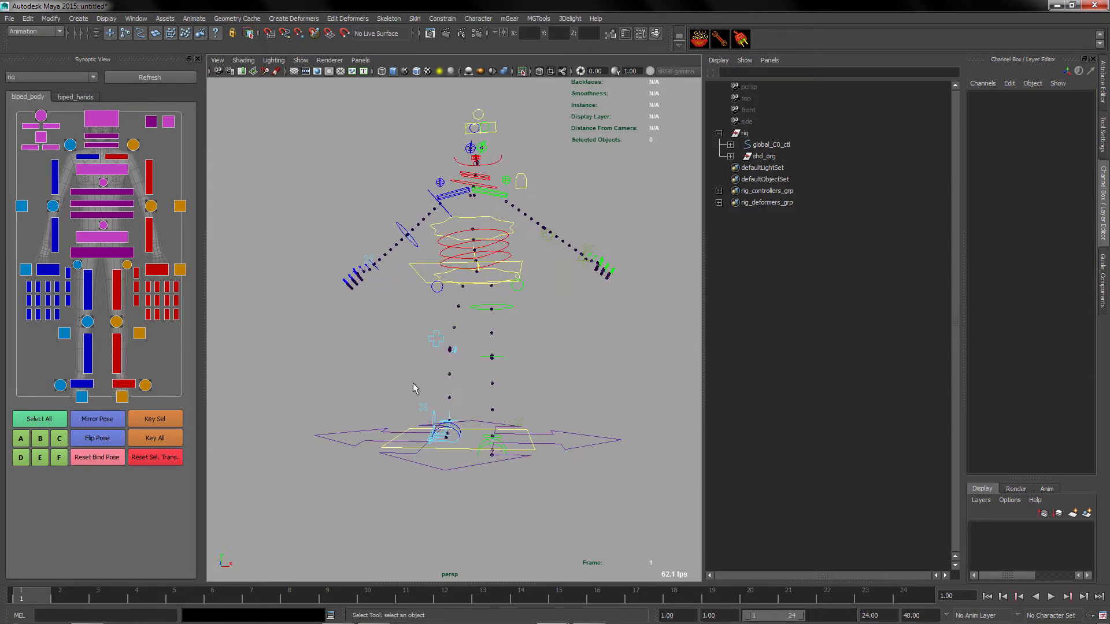
left_click(41, 116)
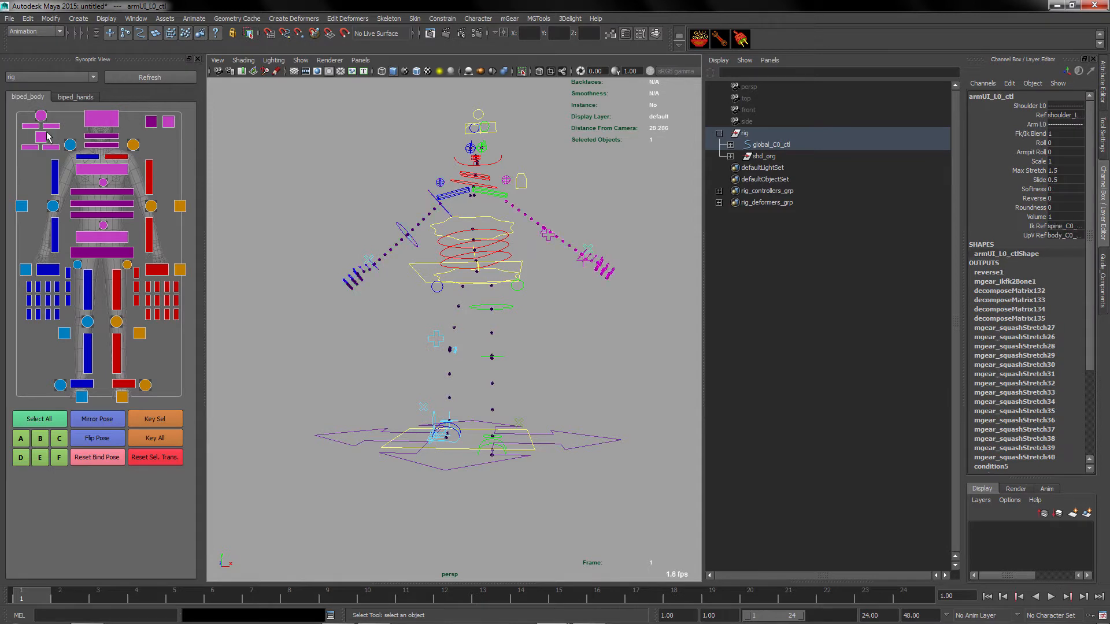
left_click(52, 149)
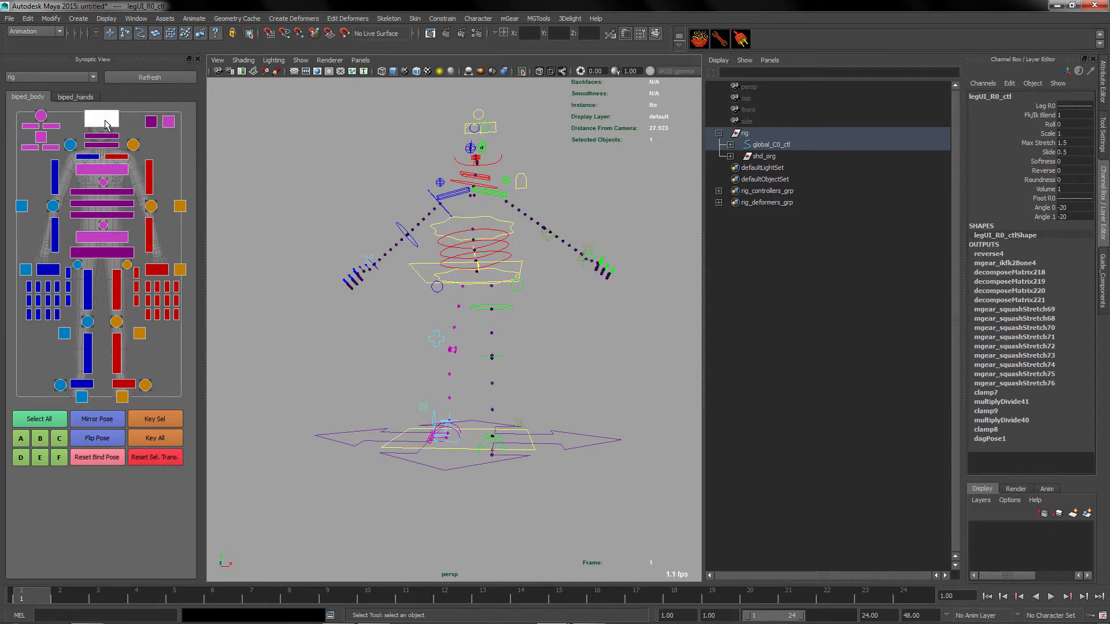
left_click(108, 146)
left_click(107, 170)
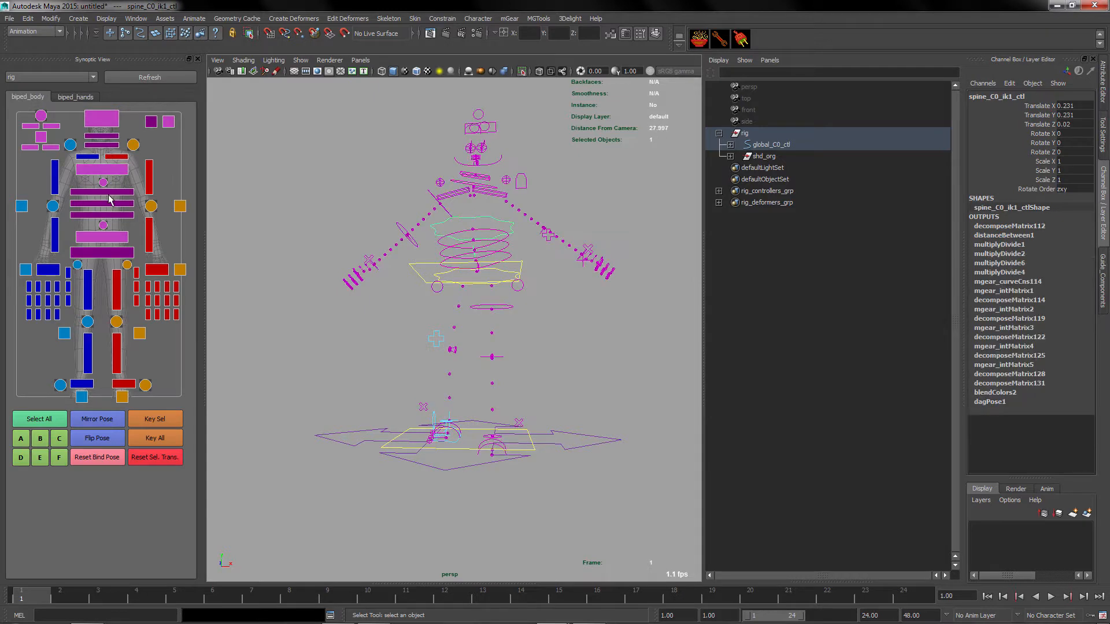
left_click(108, 192)
left_click(151, 206)
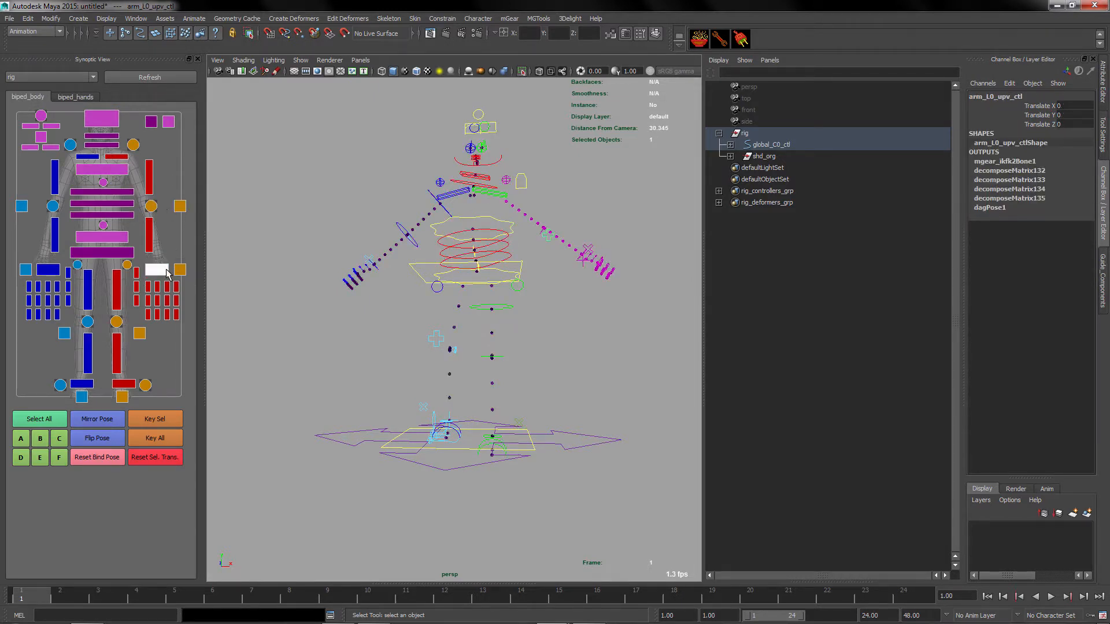
scroll(484, 386, "up", 5)
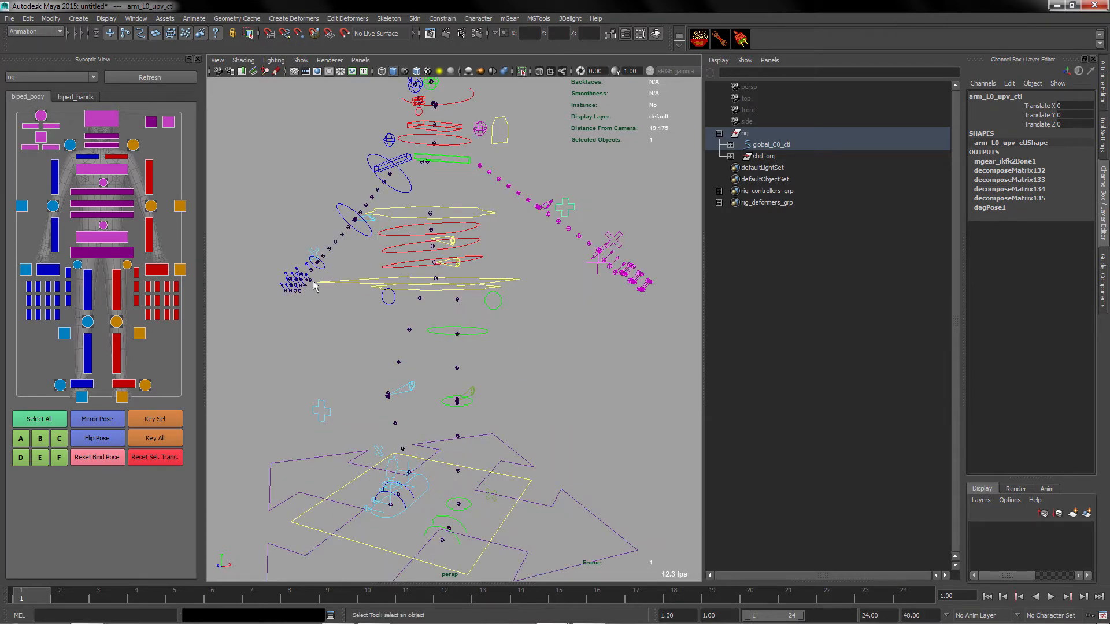
- Combine the left arm's FK controls with the chest control in one selection from the body picker, and clear the selection
left_click(148, 188)
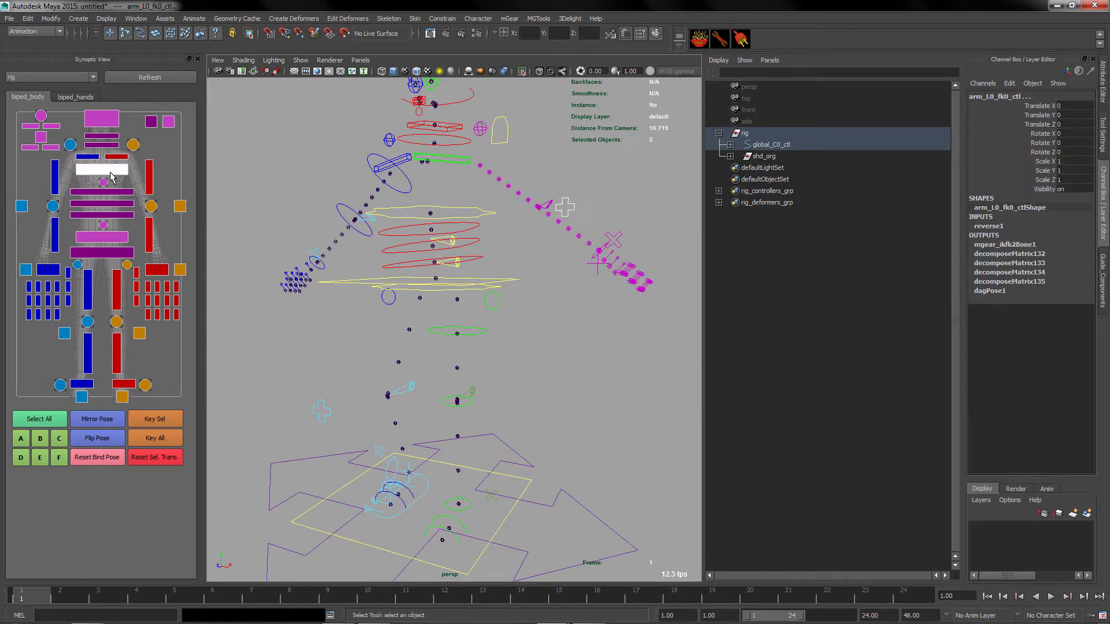
left_click(151, 228, "shift")
left_click(150, 186, "shift")
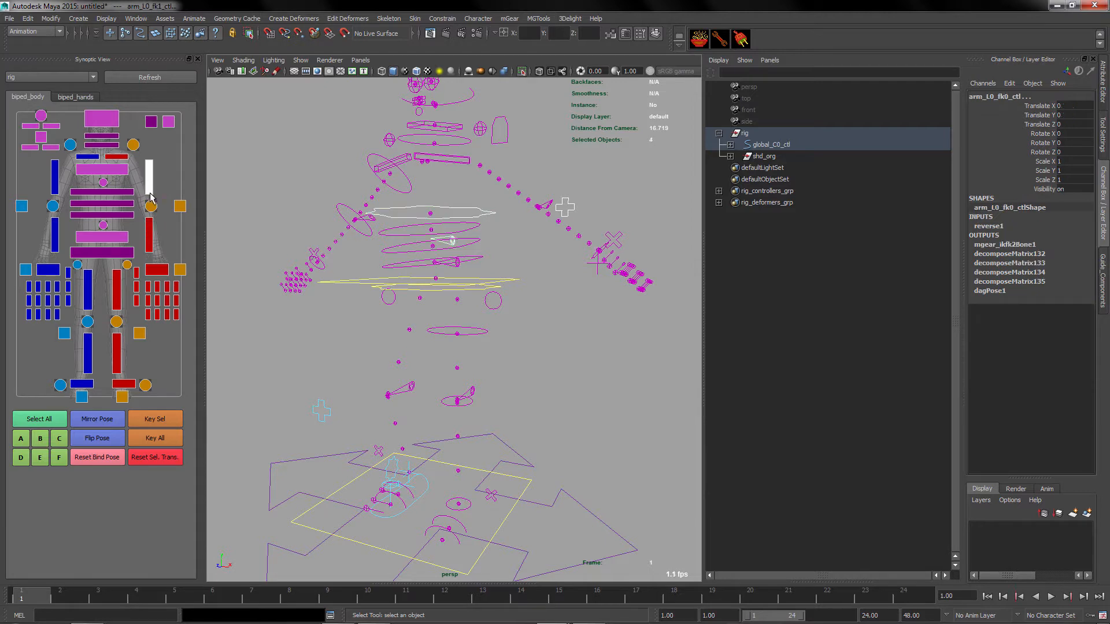
left_click(549, 338)
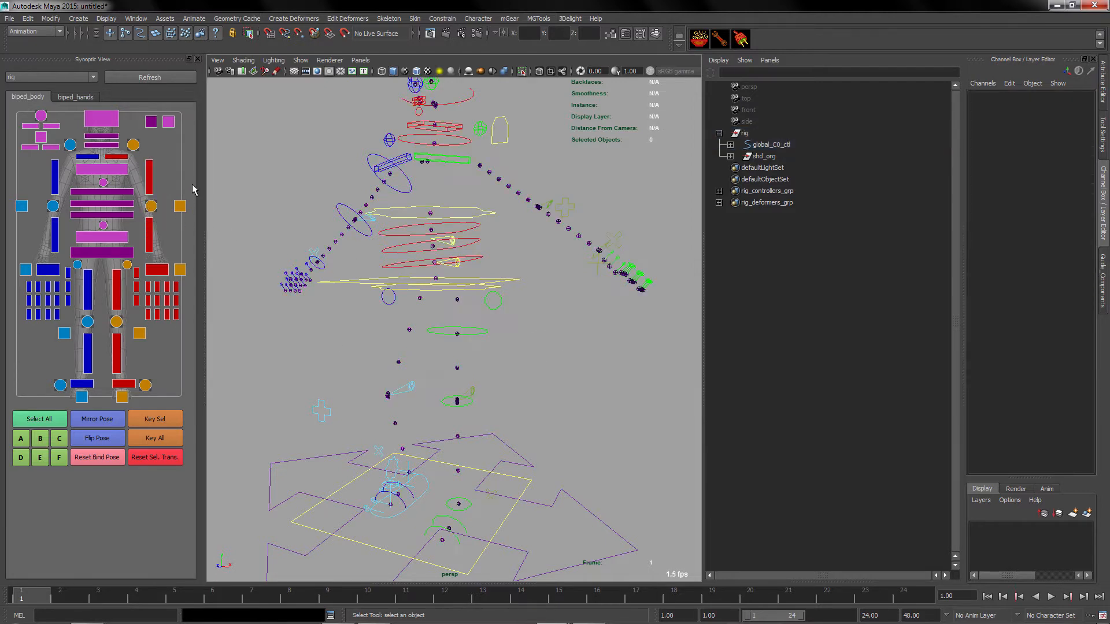
- Box-select the chest, left shoulder and left upper-arm FK controls in the body picker
left_click_drag(177, 151, 116, 185)
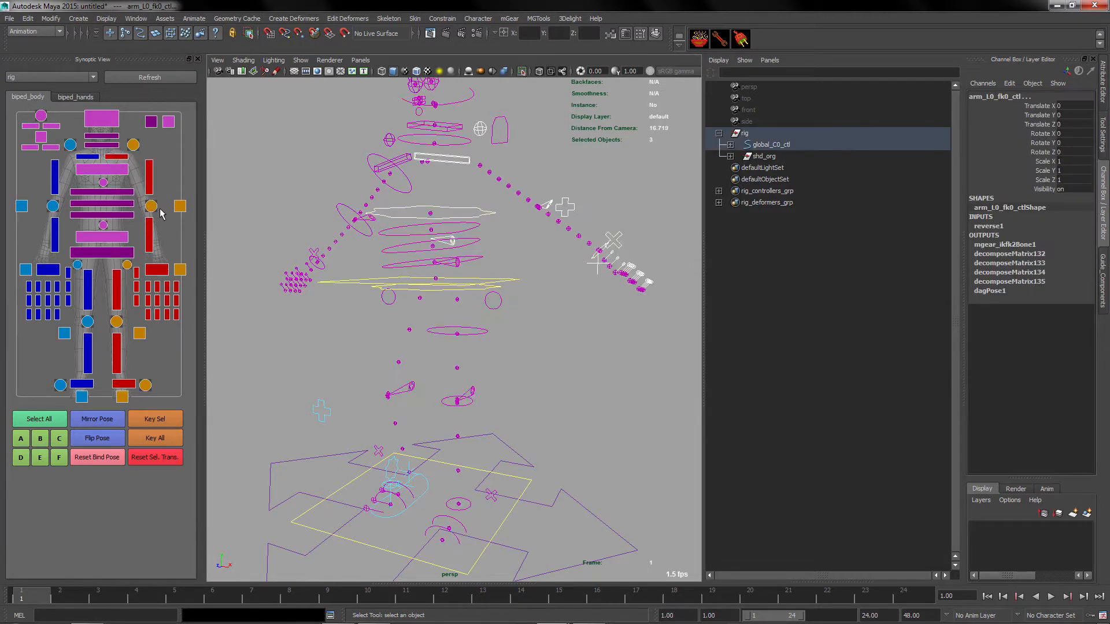
left_click_drag(578, 168, 520, 172, "alt")
left_click_drag(550, 329, 550, 308, "alt")
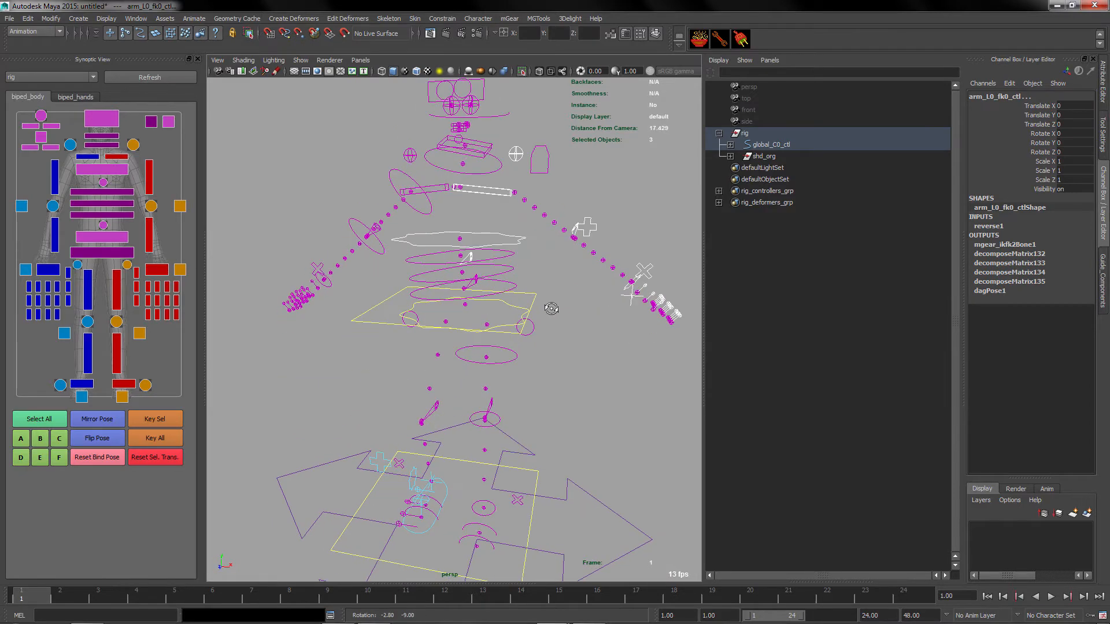
middle_click_drag(550, 308, 511, 317, "alt")
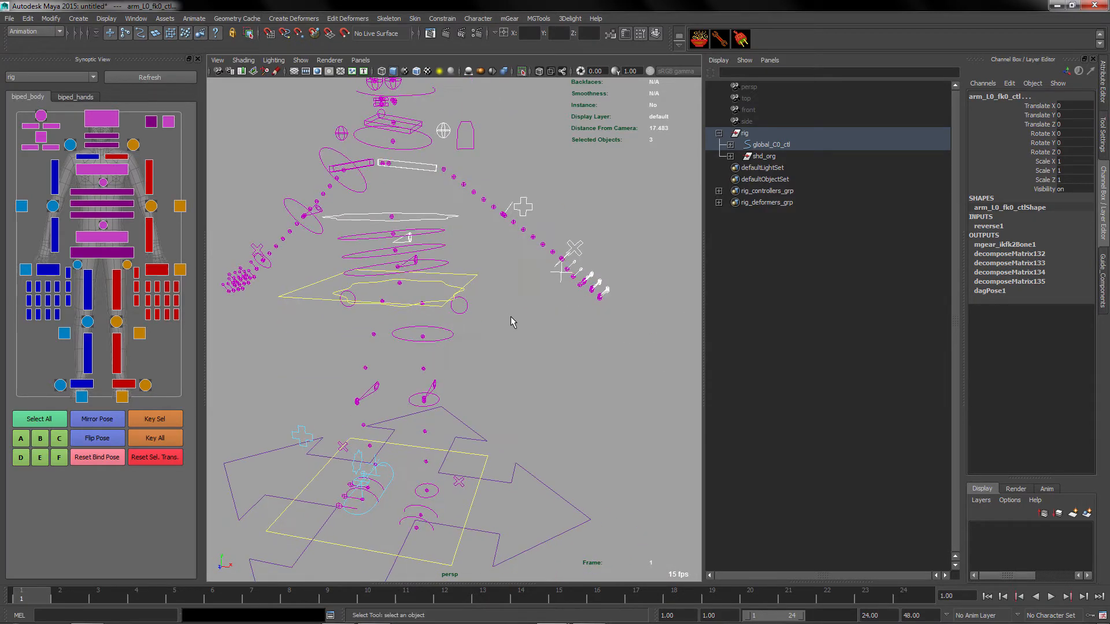
- Show the biped_hands picker and select the fk2 fingertip controls of all four left fingers together
left_click(81, 97)
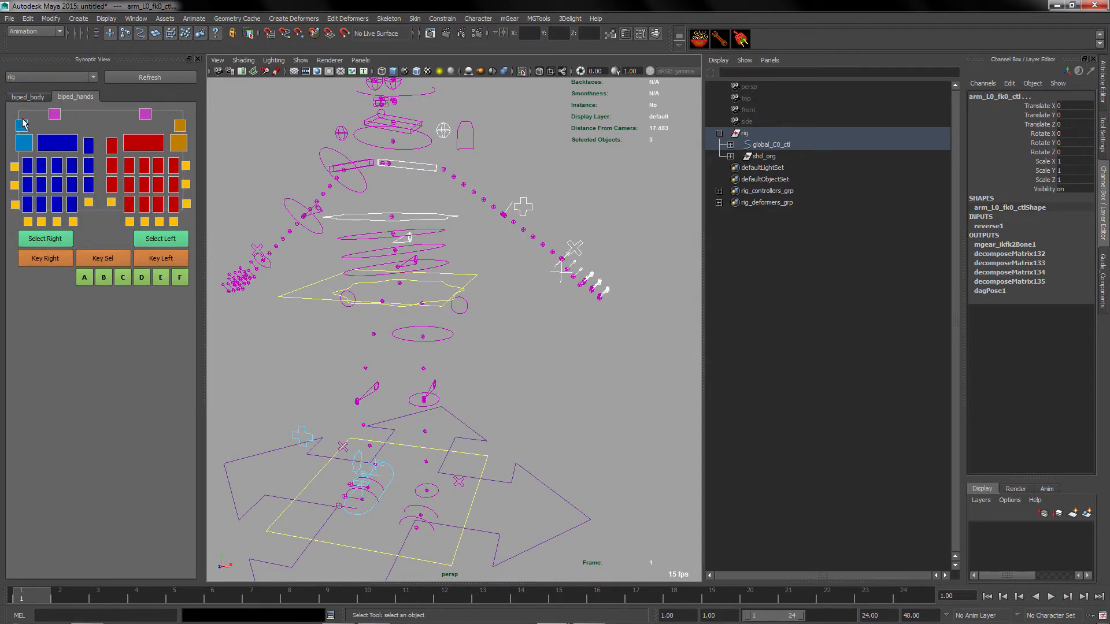
left_click(25, 98)
left_click(67, 98)
left_click(186, 203)
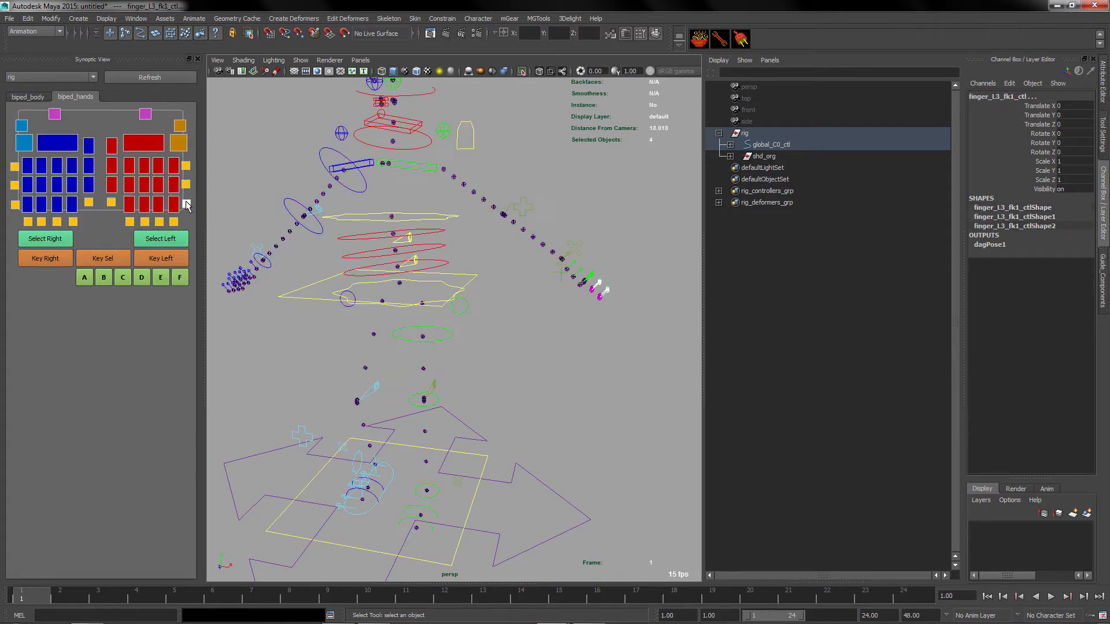
key("f")
scroll(518, 242, "down", 5)
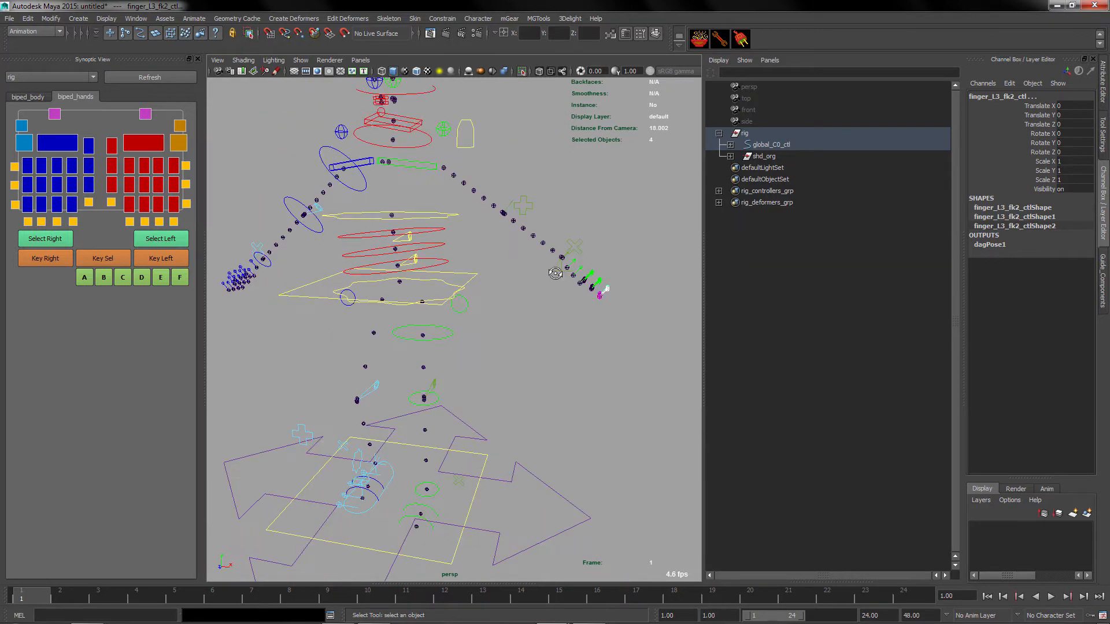
left_click_drag(554, 272, 498, 290, "alt")
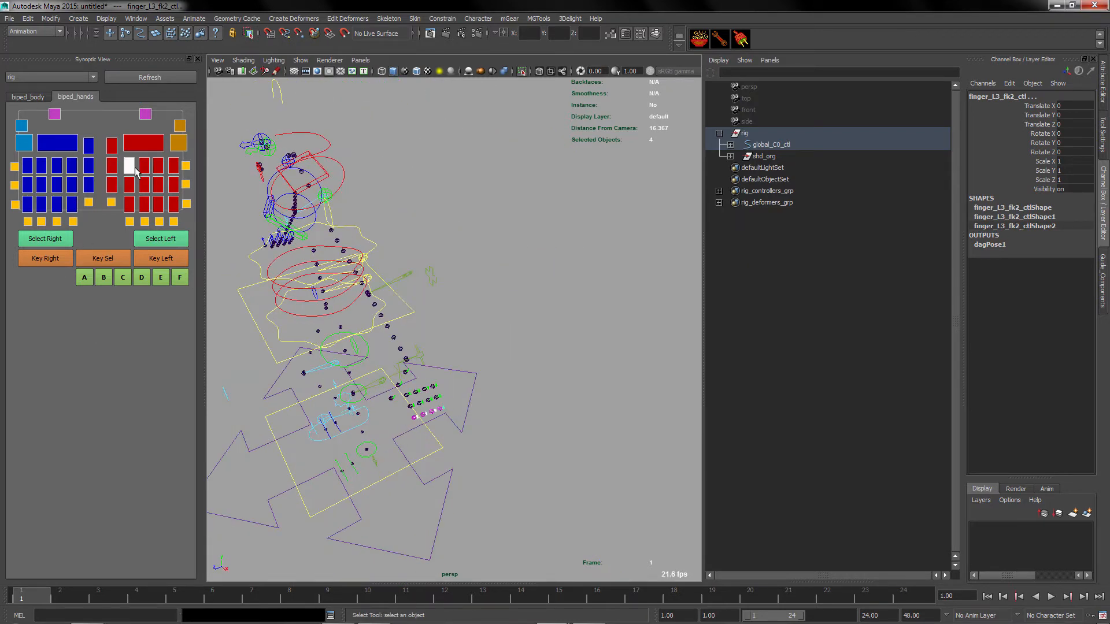
- Select the whole finger_L3 control chain, and replace it with all finger and thumb controls of the left hand
left_click(175, 223)
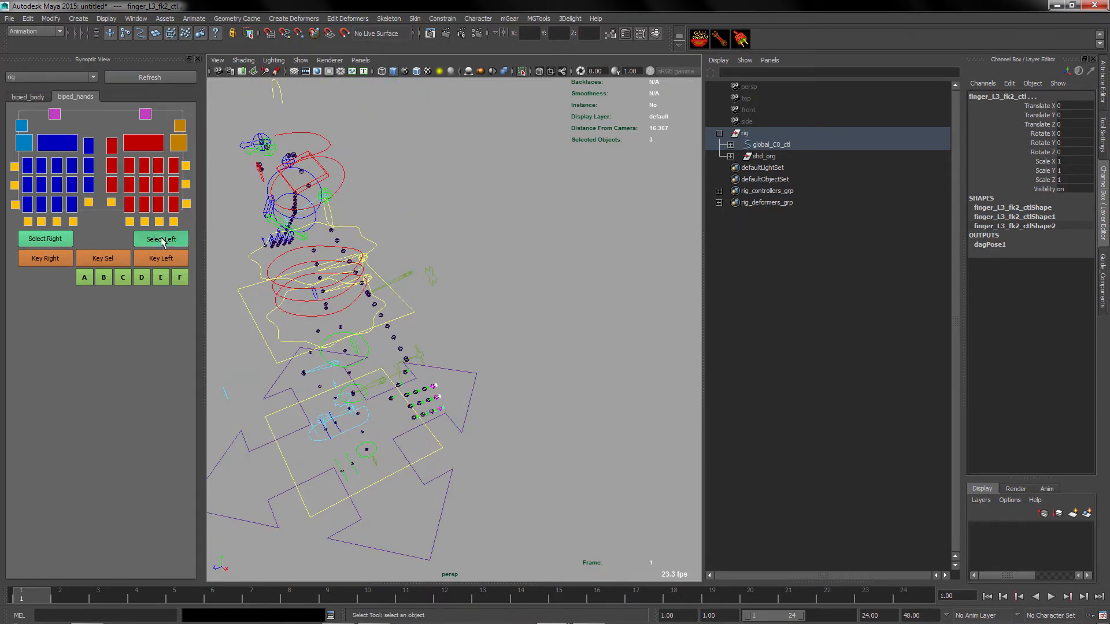
key("ctrl+z")
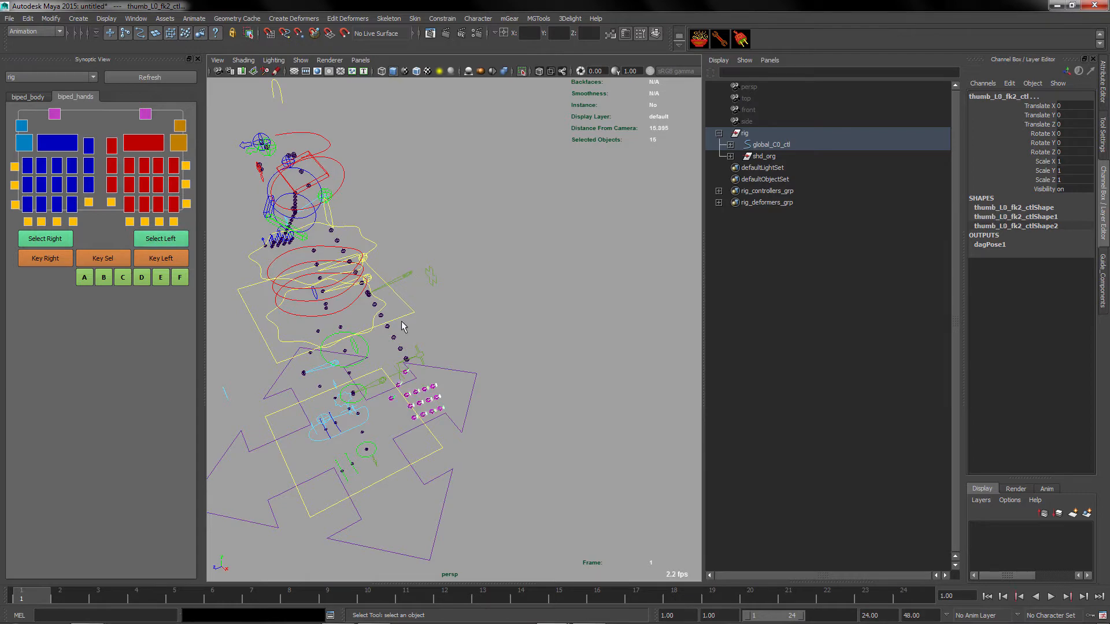
left_click_drag(349, 398, 403, 388, "alt")
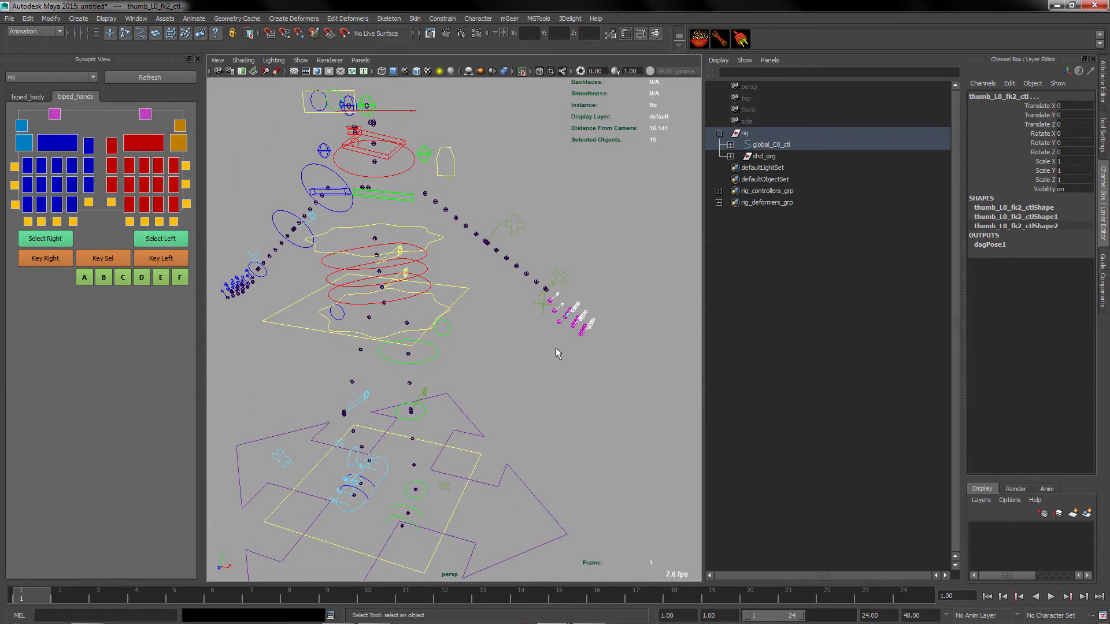
- Box-select all controls of the left hand's four fingers without the thumb in the hands picker, and frame the whole rig
scroll(520, 341, "up", 4)
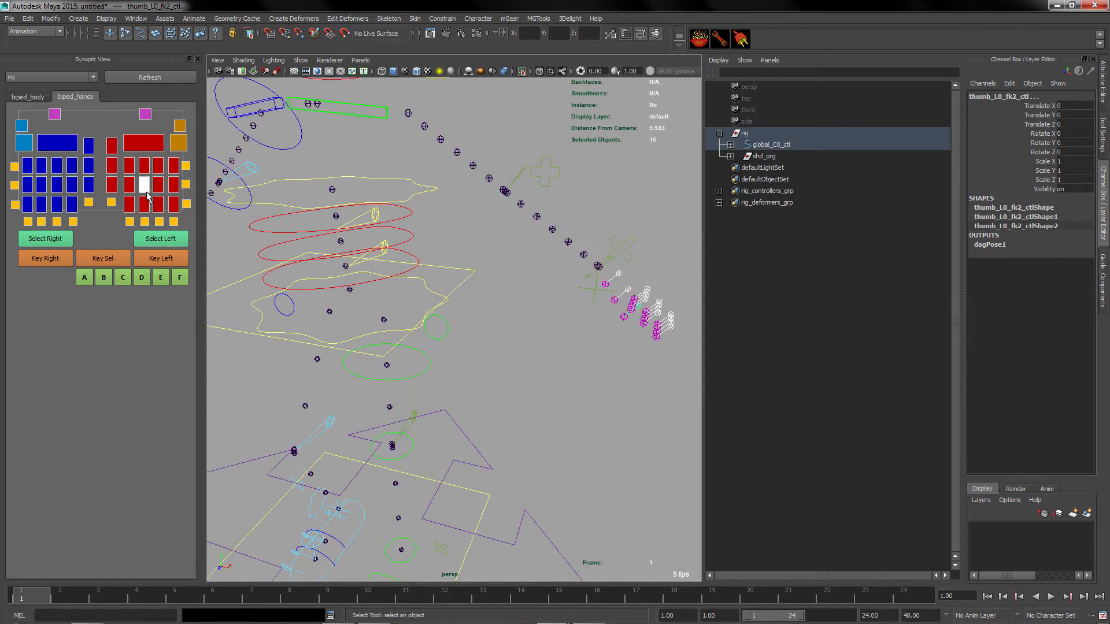
mouse_move(97, 210)
left_mouse_down()
mouse_move(113, 232)
mouse_move(107, 215)
left_mouse_up()
left_click_drag(656, 341, 607, 339, "alt")
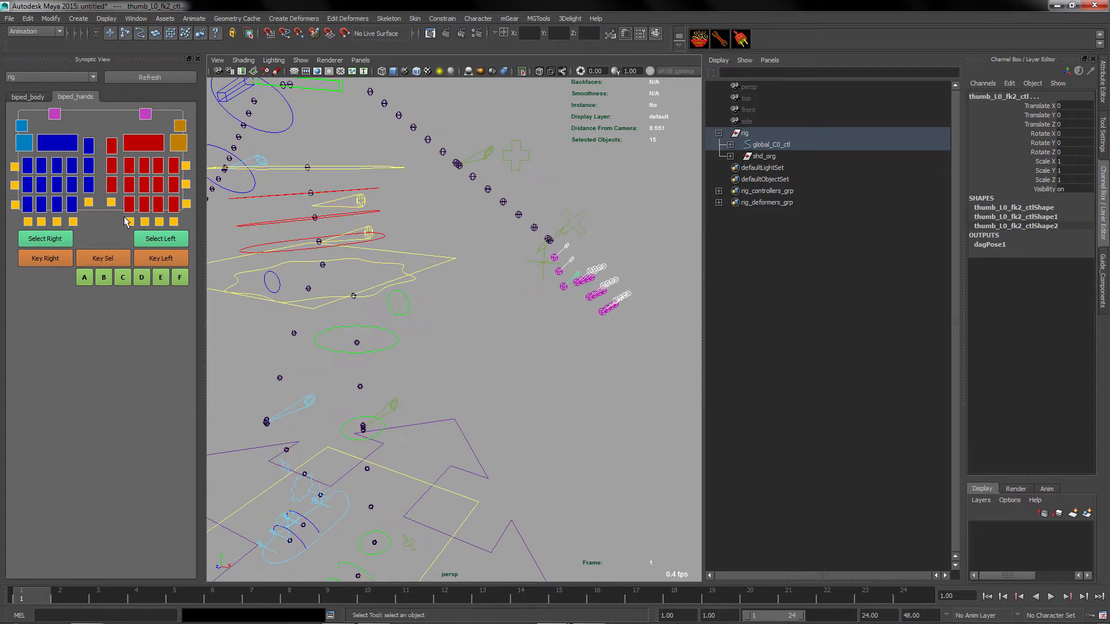
left_click_drag(192, 225, 118, 177)
left_click(158, 238)
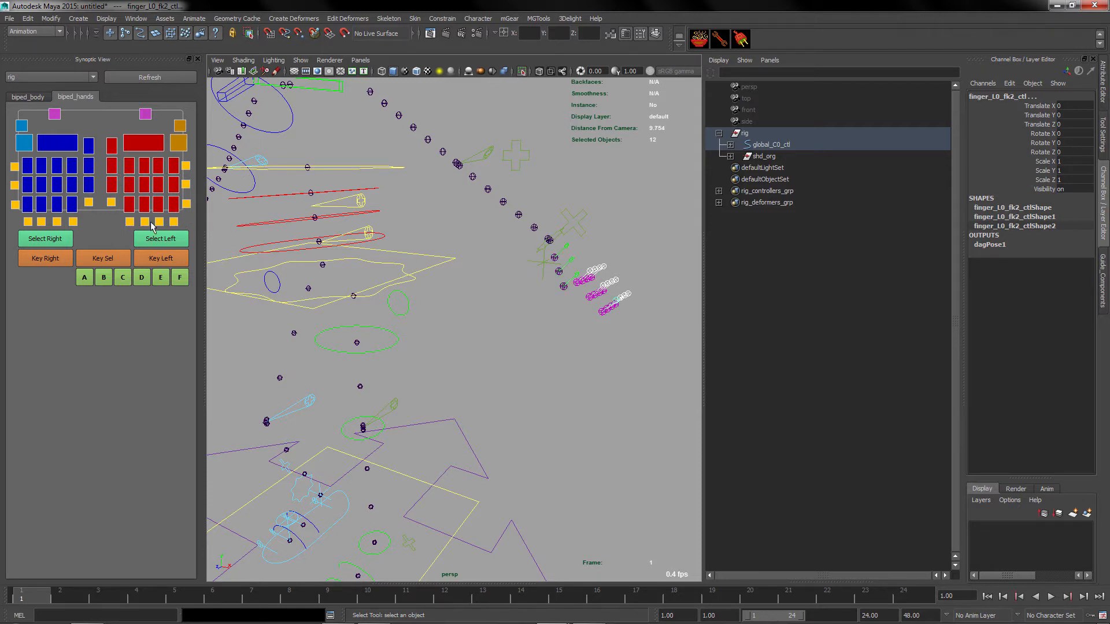
scroll(588, 324, "up", 2)
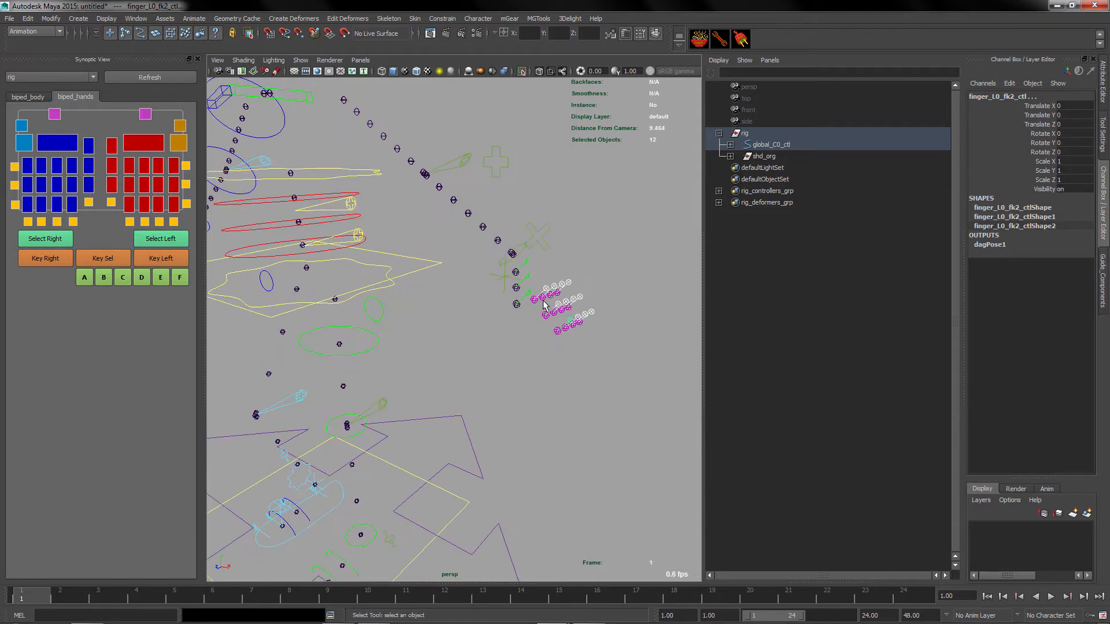
left_click_drag(581, 356, 620, 400, "alt")
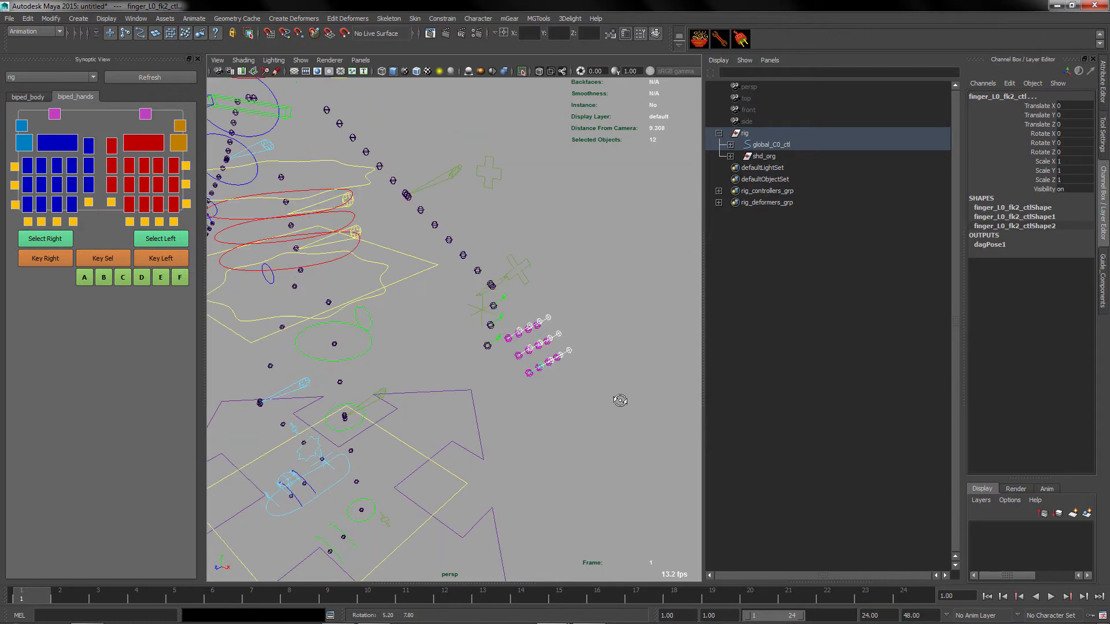
key("a")
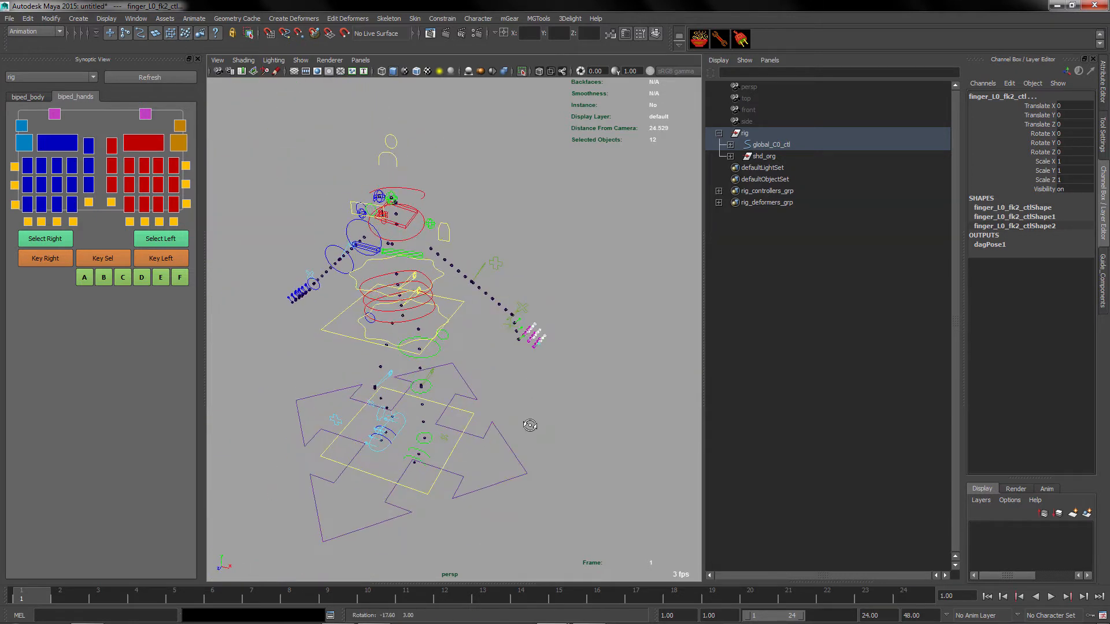
- Show the biped_body picker and box-select the six controls of two neighbouring right-hand fingers
left_click(26, 99)
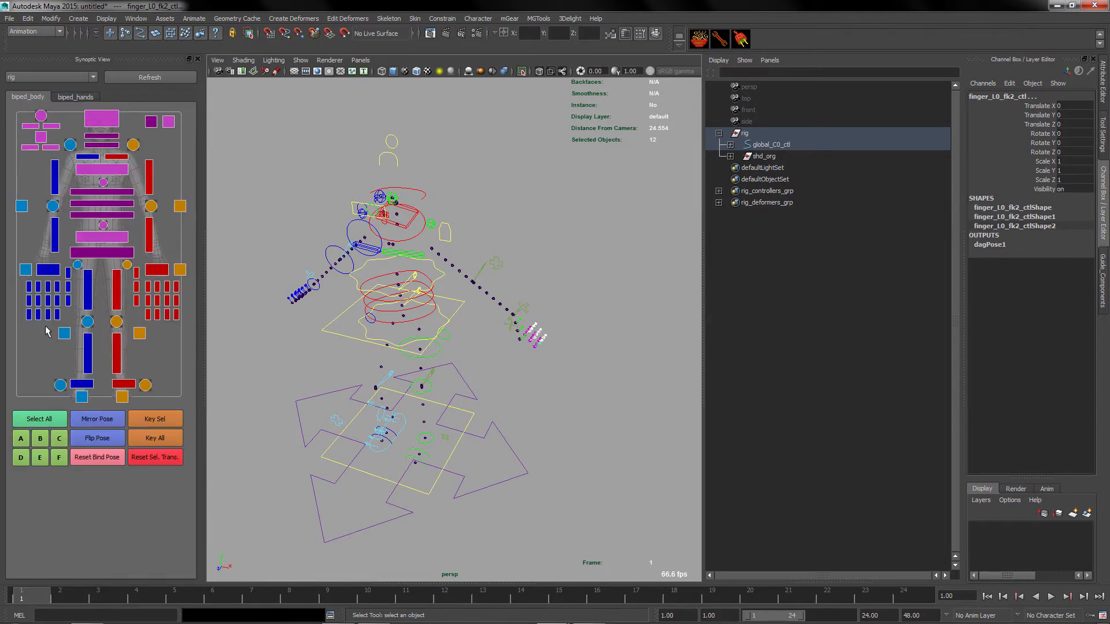
left_click_drag(26, 342, 43, 289)
left_click_drag(388, 385, 431, 388, "alt")
middle_click_drag(430, 389, 426, 328, "alt")
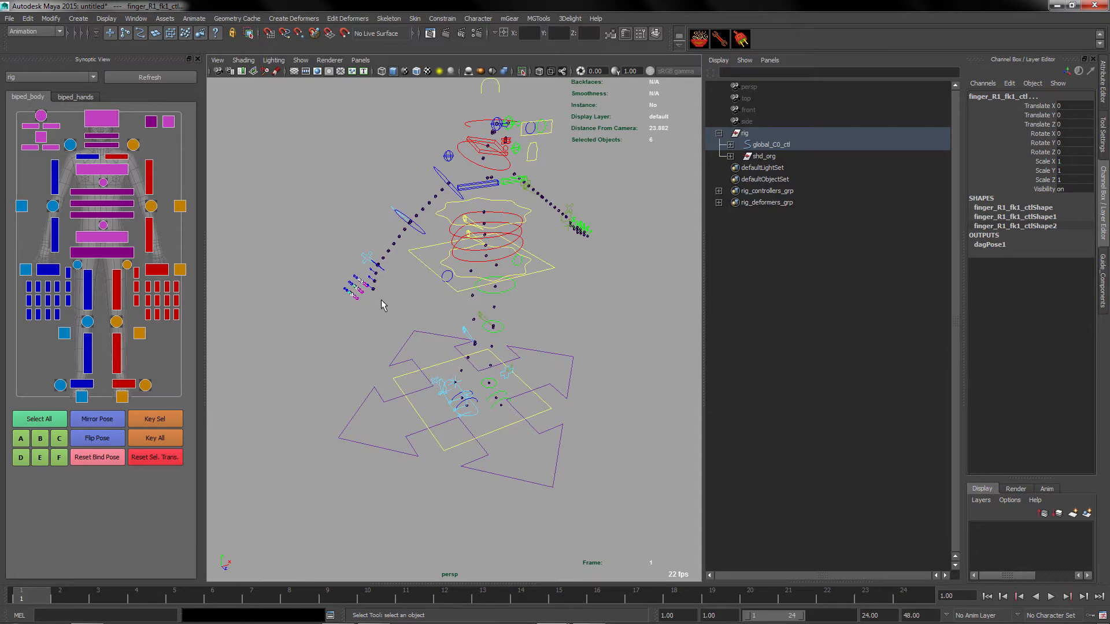
left_click_drag(509, 324, 570, 372, "alt")
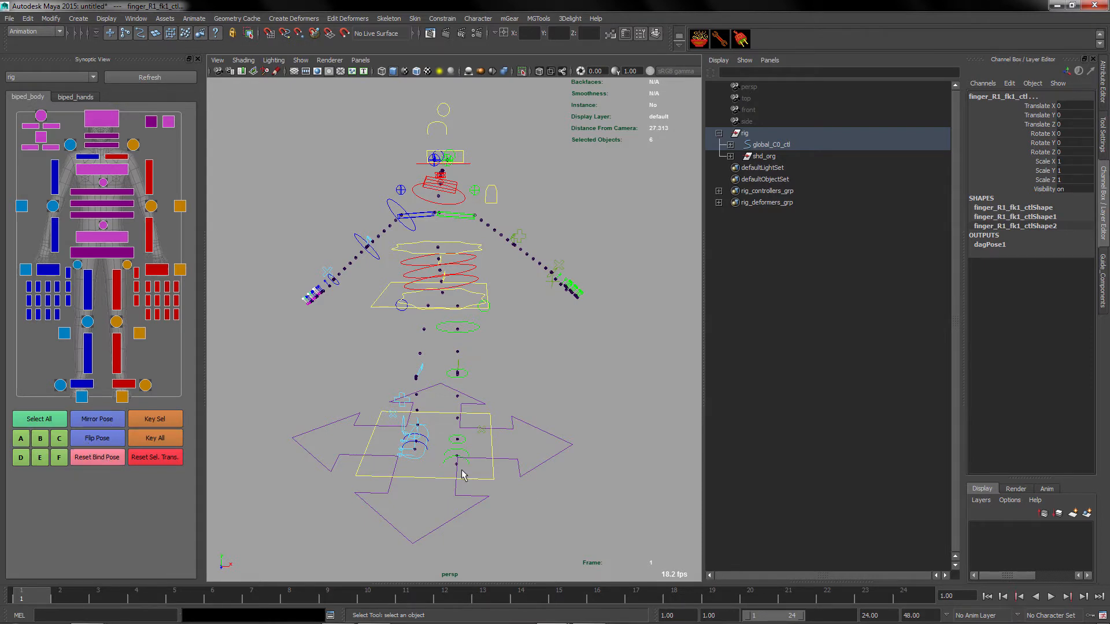
- Select all rig controls at once from the body picker, and clear the selection
middle_click_drag(432, 449, 446, 421, "alt")
left_click(55, 418)
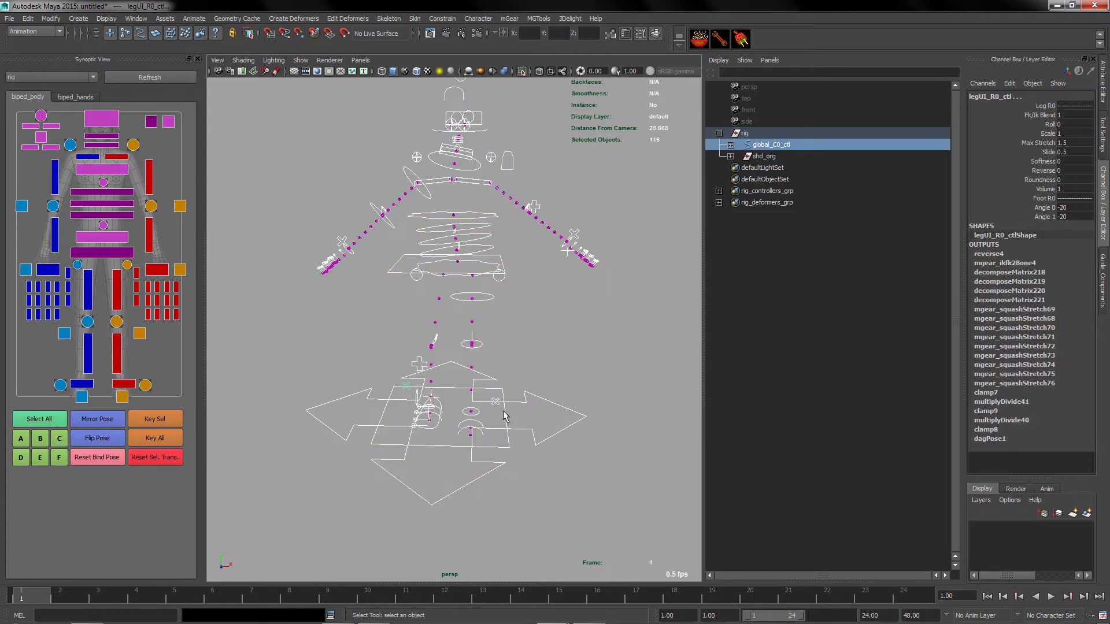
middle_click_drag(543, 382, 529, 412, "alt")
left_click_drag(529, 412, 533, 408, "alt")
left_click(528, 407)
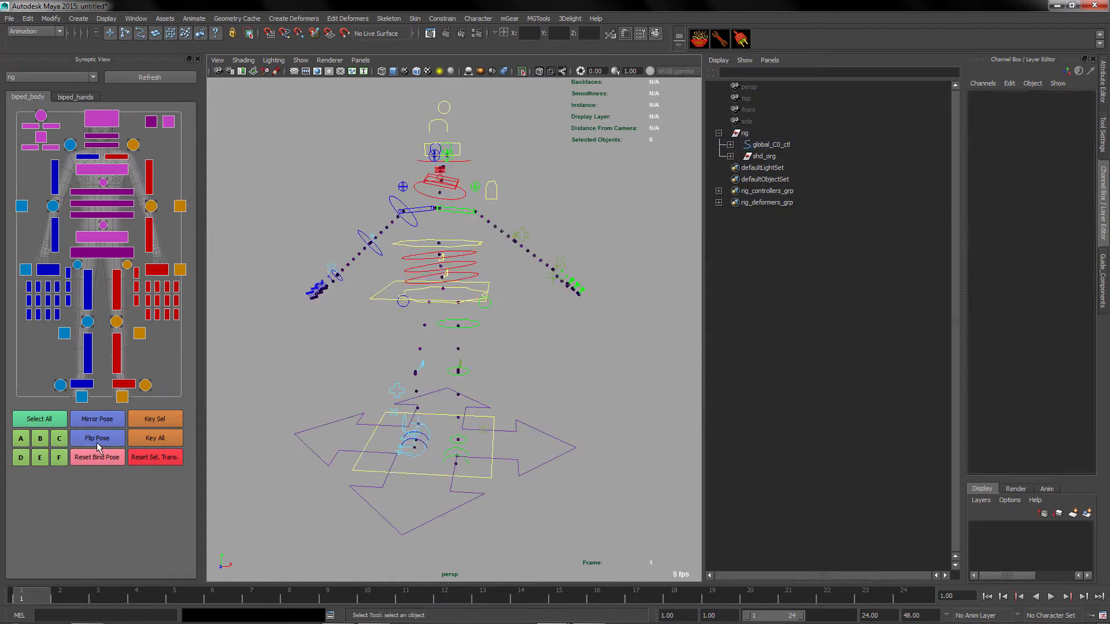
- Select the right leg's IK control in the viewport
scroll(487, 366, "up", 3)
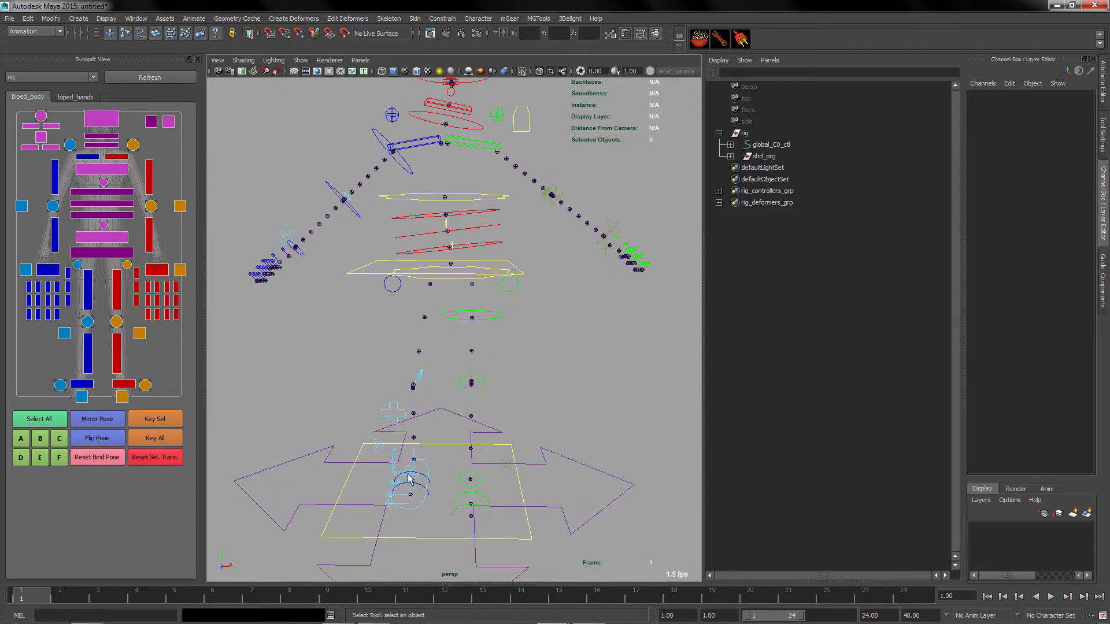
left_click(418, 504)
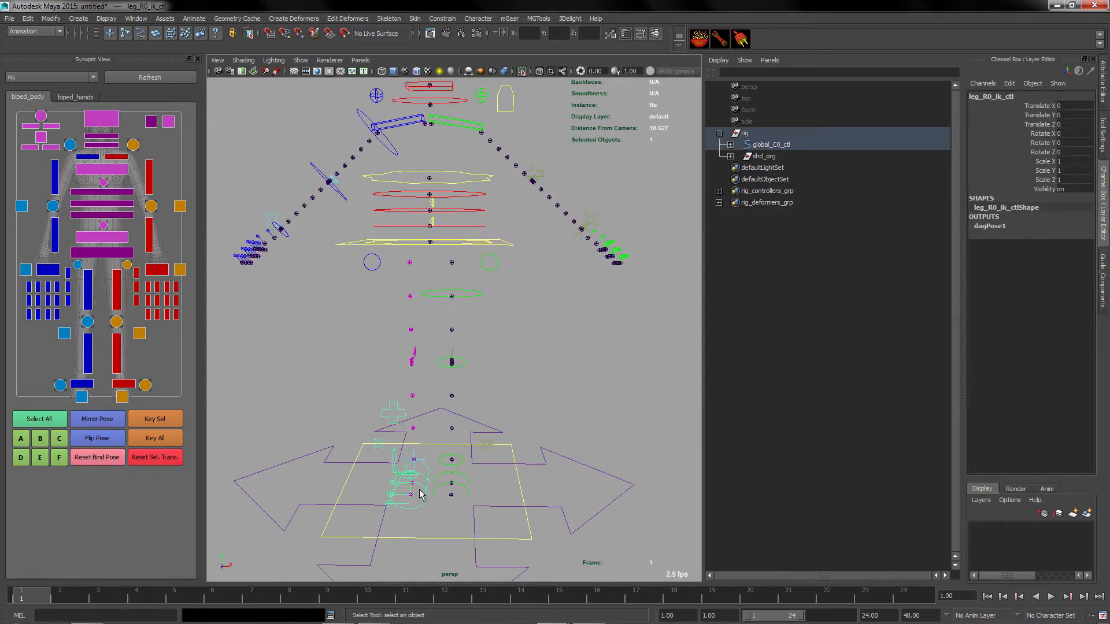
left_click_drag(420, 493, 450, 426, "alt")
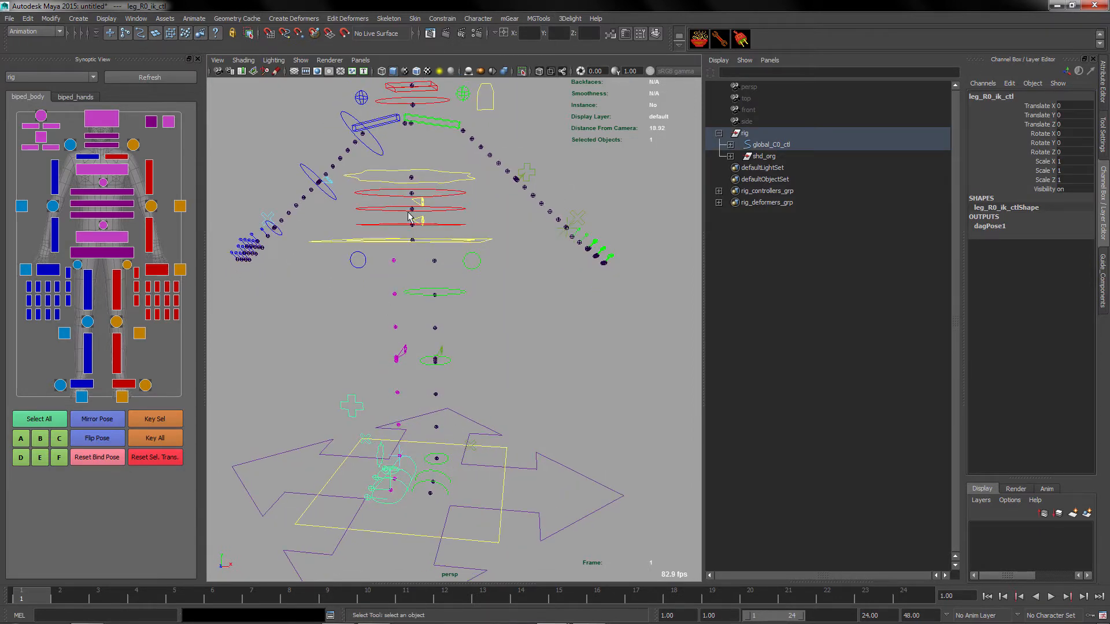
- Switch the left leg to IK by setting Fk/Ik Blend to 1 on its legUI control
left_click(52, 147)
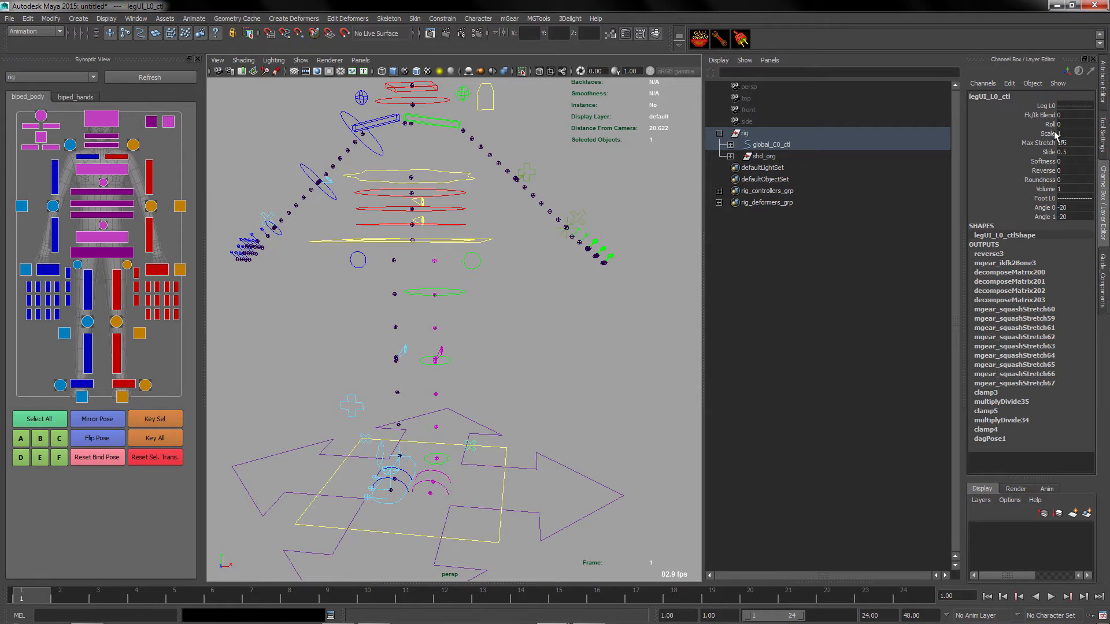
left_click(1041, 115)
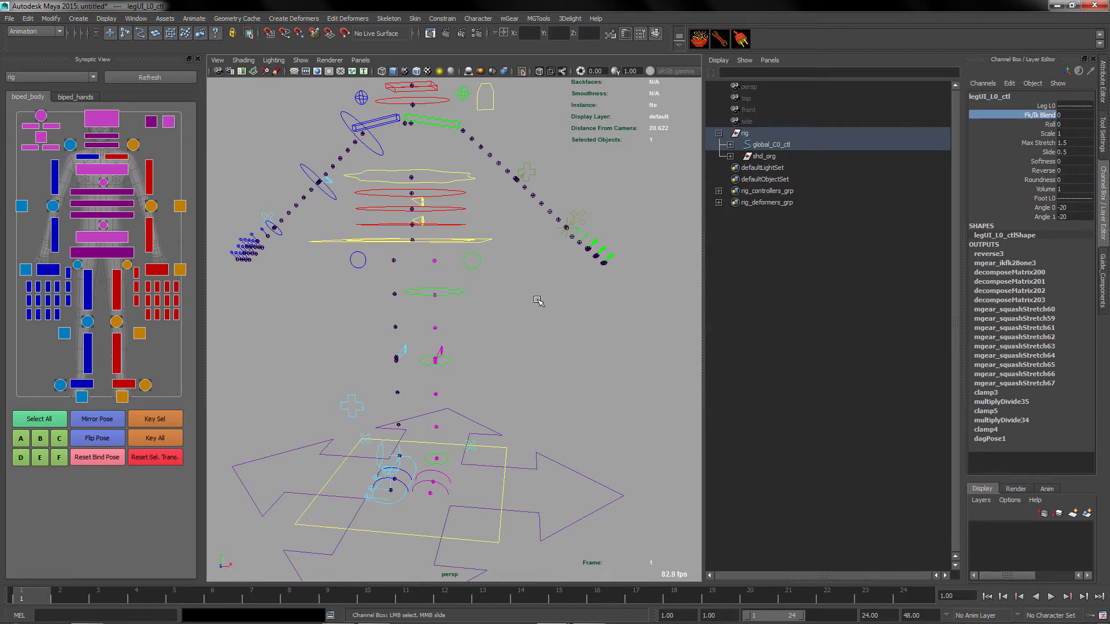
middle_click_drag(509, 332, 642, 321)
middle_click_drag(454, 456, 476, 399, "alt")
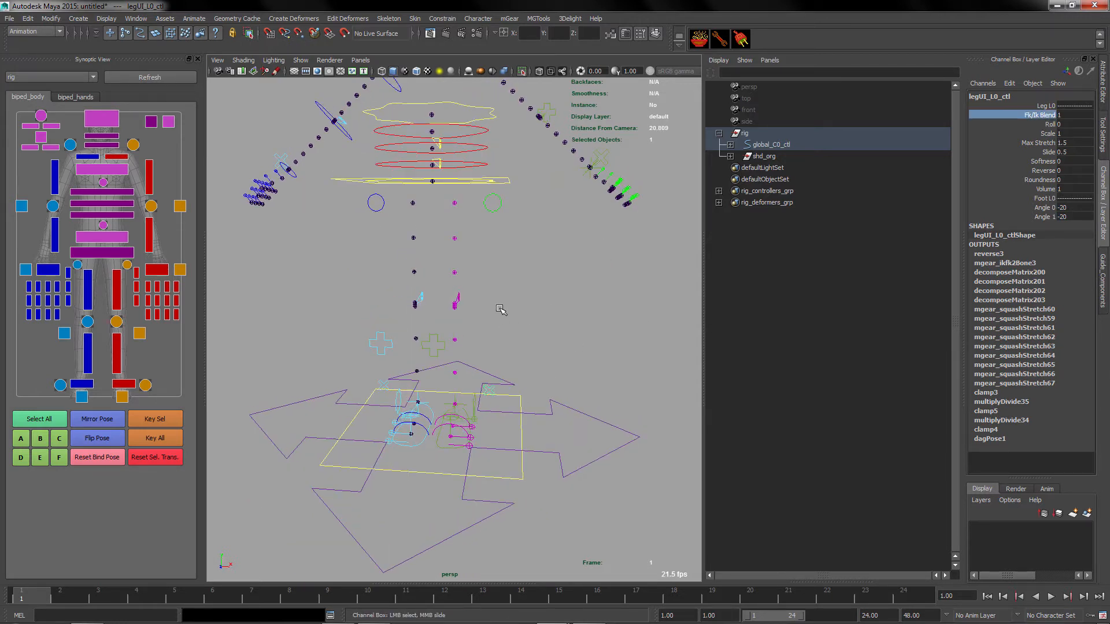
- Move the left leg's IK control up and outward to about X 3.118, Y 4.179, Z -1.538, and flip its pose onto the right leg
left_click(454, 431)
left_click_drag(455, 405, 538, 307)
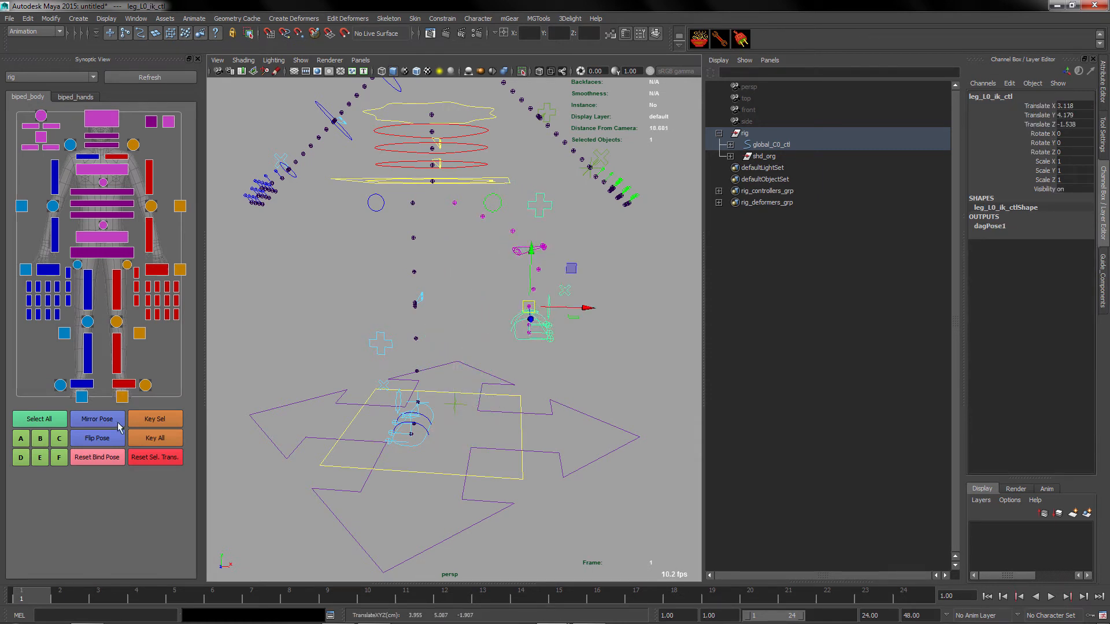
left_click(101, 440)
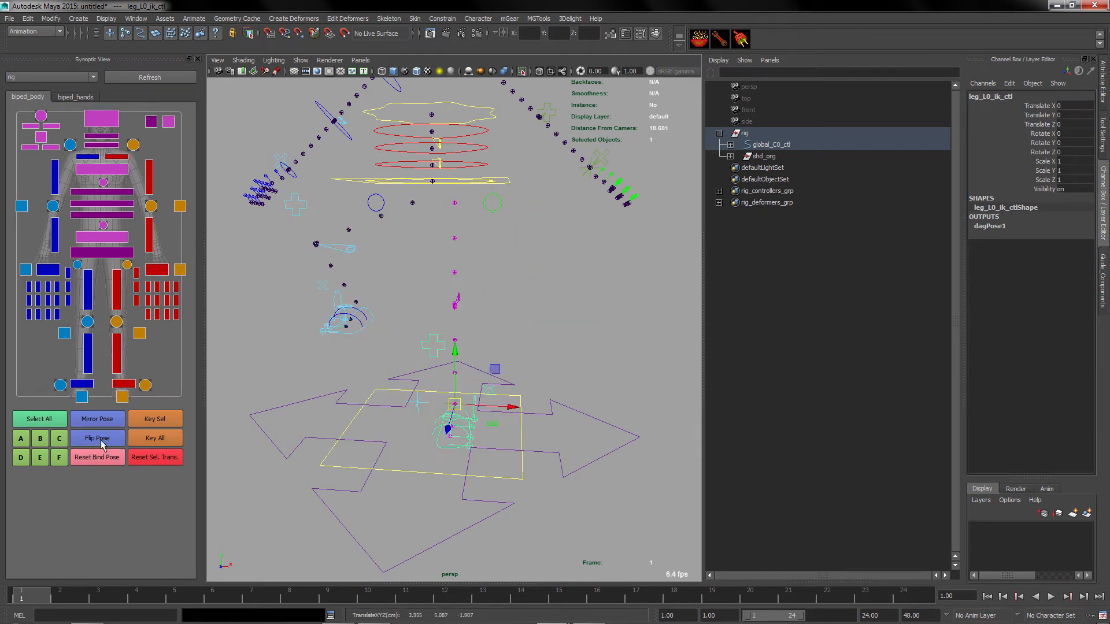
- Move the left knee's mid control outward to about X 0.007, Y -0.424, Z -2.679
mouse_move(405, 399)
left_mouse_down("alt")
mouse_move(477, 390)
mouse_move(417, 399)
left_mouse_up("alt")
left_click(473, 333)
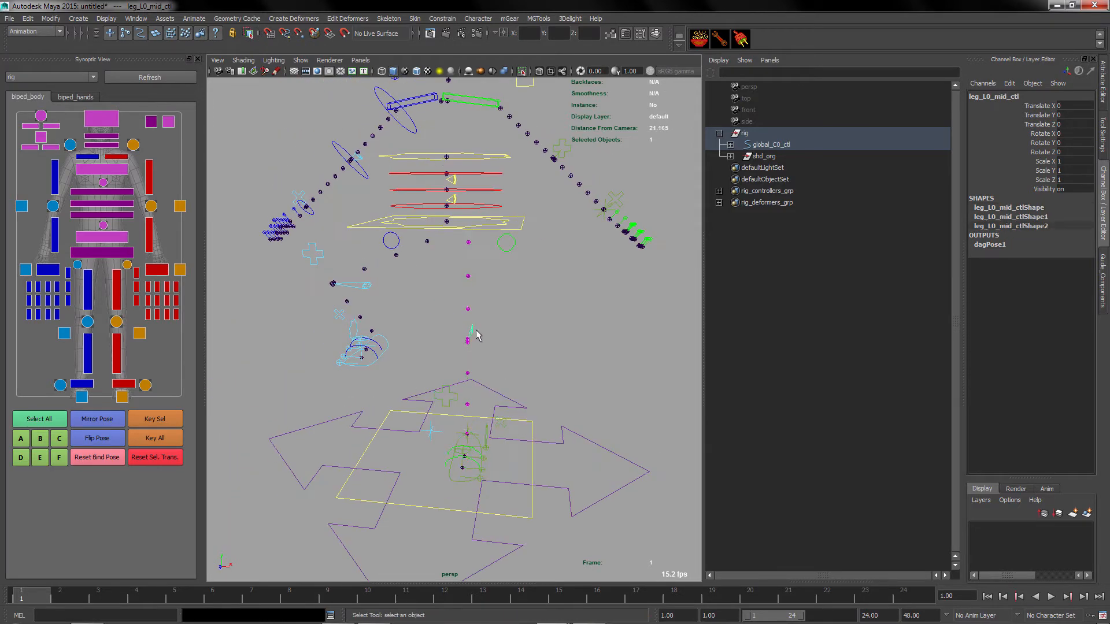
key("w")
left_click_drag(469, 340, 532, 341)
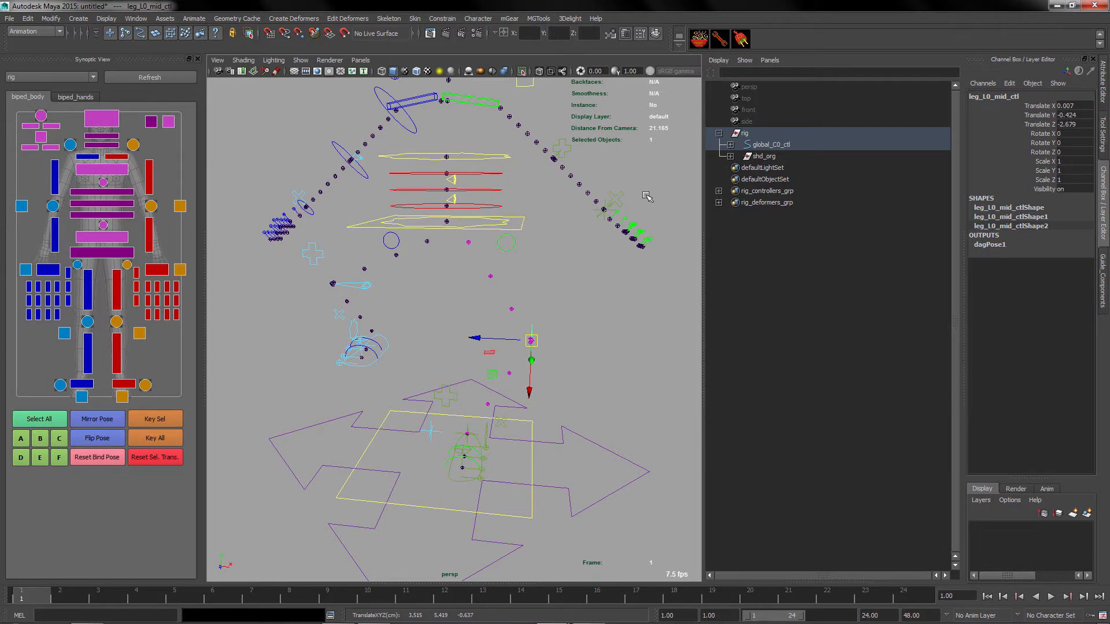
key("q")
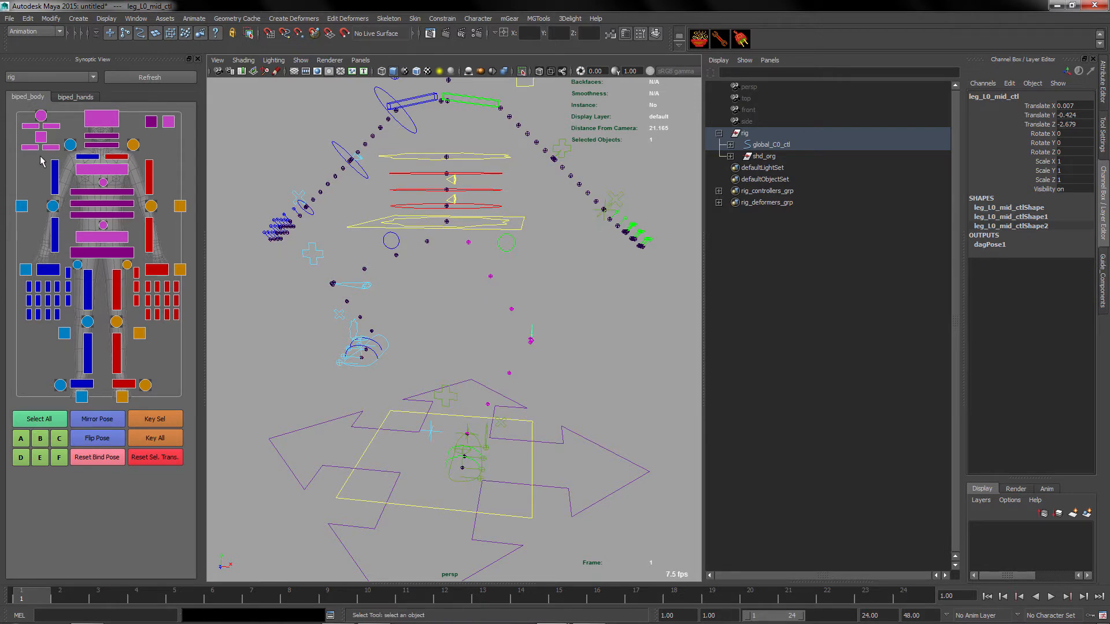
- Switch the right arm to IK by setting Fk/Ik Blend to 1 on its armUI control
left_click(40, 137)
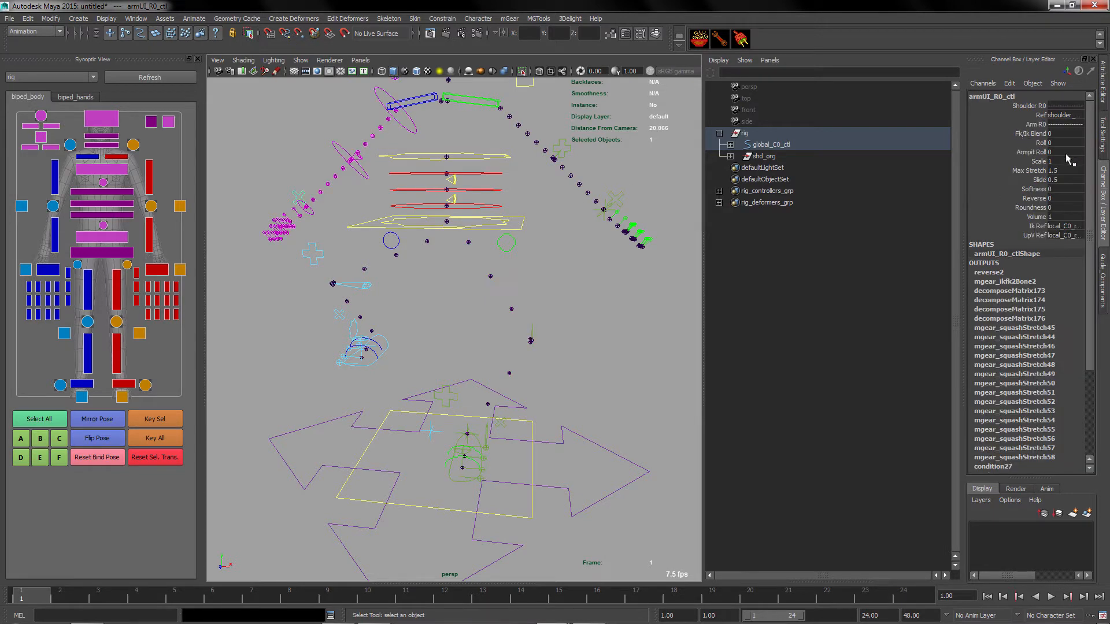
left_click(1031, 133)
middle_click_drag(417, 258, 451, 258)
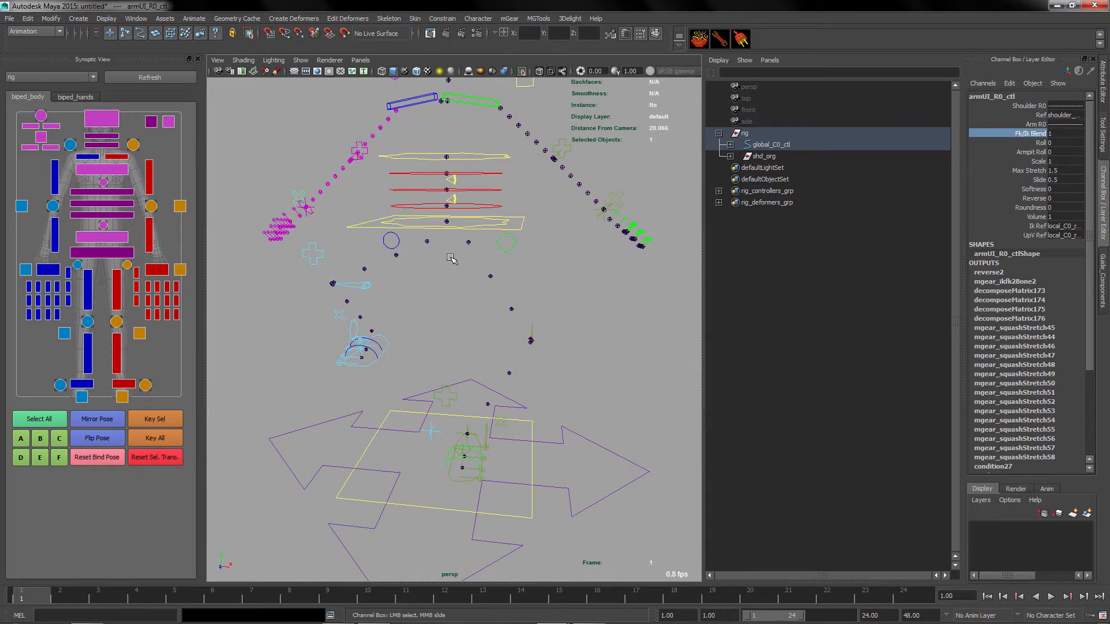
- Raise the left arm's IK control to about X -0.163, Y 4.275, Z -1.309
left_click(601, 216)
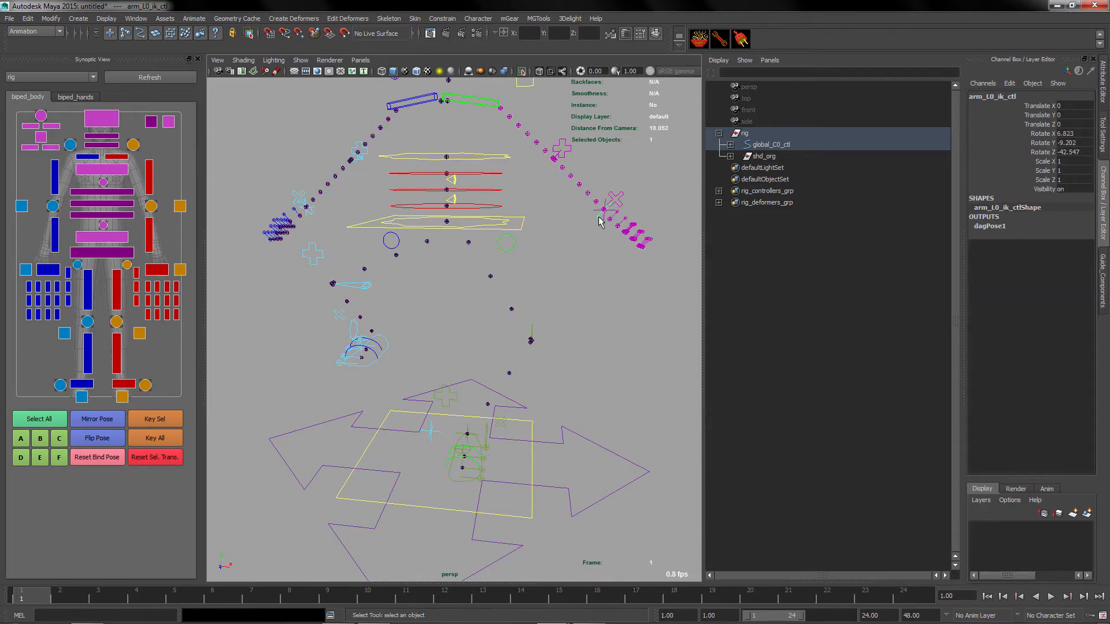
key("w")
left_click_drag(601, 217, 606, 94)
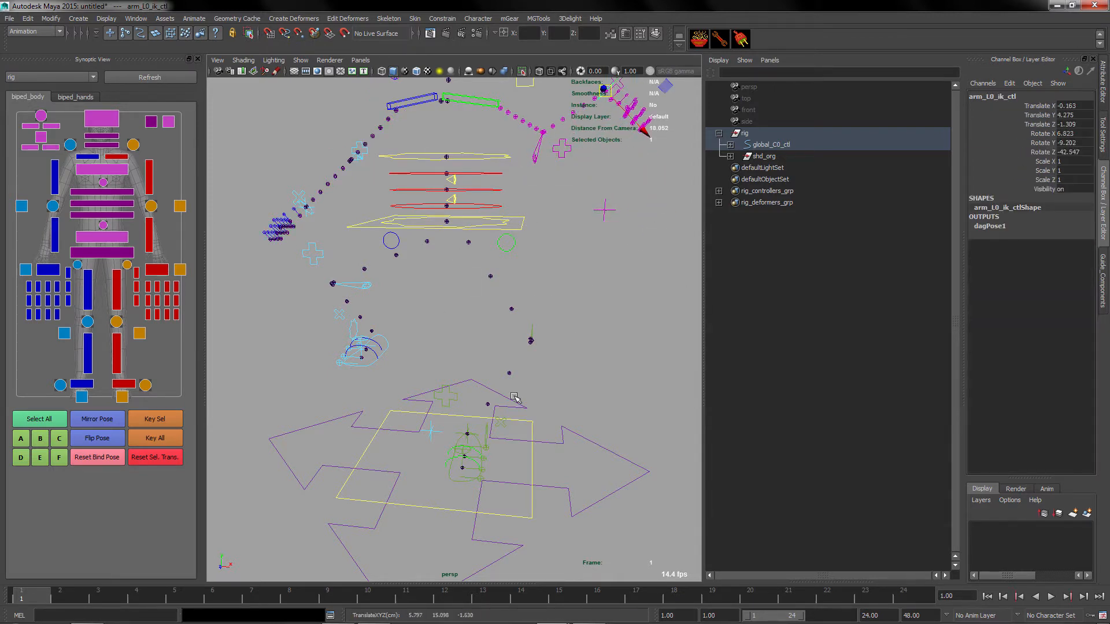
- Select the left arm IK, left knee mid and left leg IK controls together, and flip their pose
left_click(531, 336)
left_click_drag(571, 408, 482, 510, "alt")
left_click(393, 450, "shift")
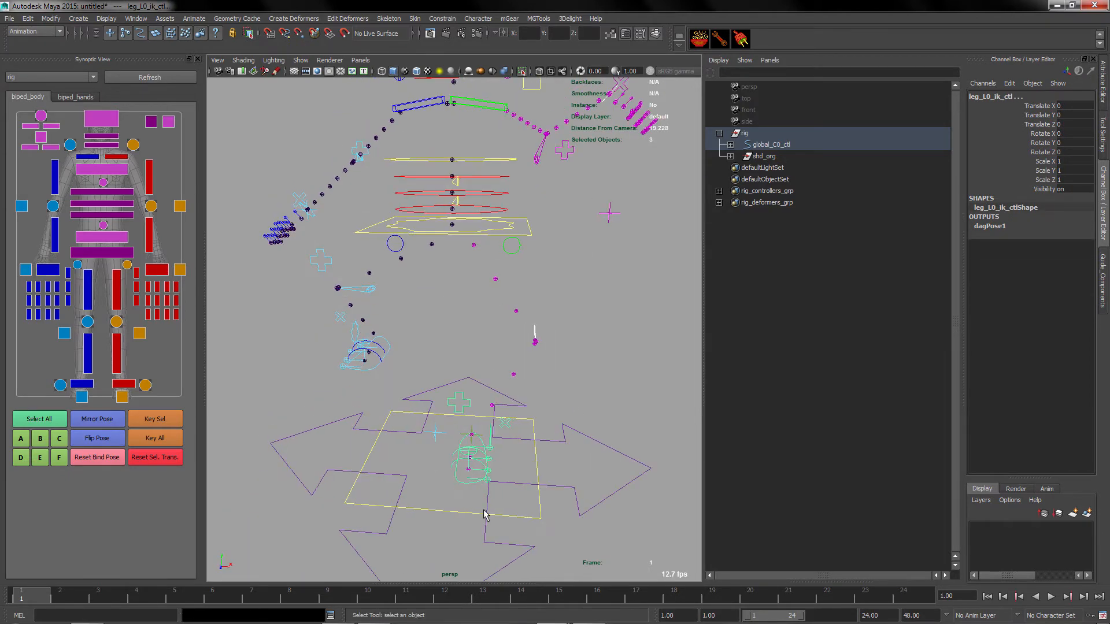
left_click(97, 439)
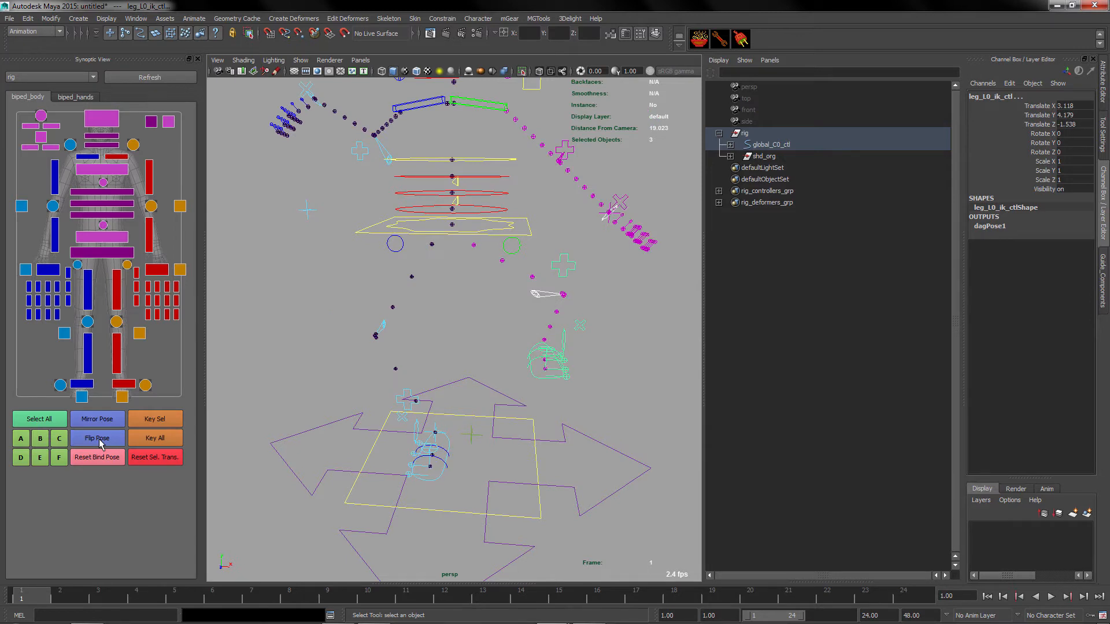
- Flip the selected limb controls' pose back and forth, and mirror their pose onto the right side
left_click(100, 438)
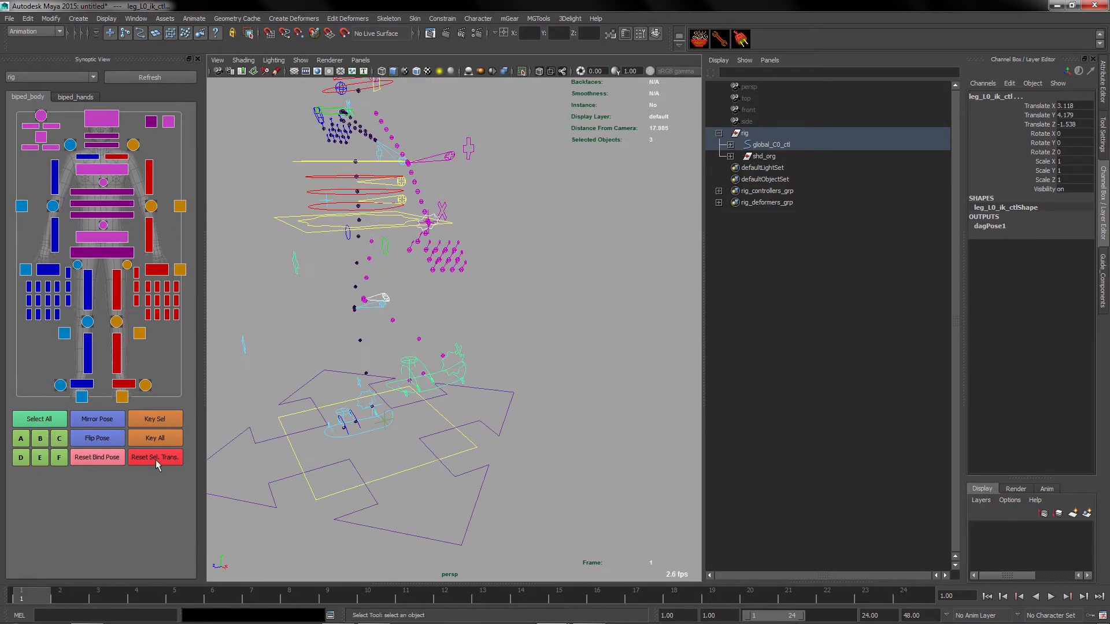
left_click(96, 441)
left_click(100, 441)
left_click_drag(357, 458, 466, 443, "alt")
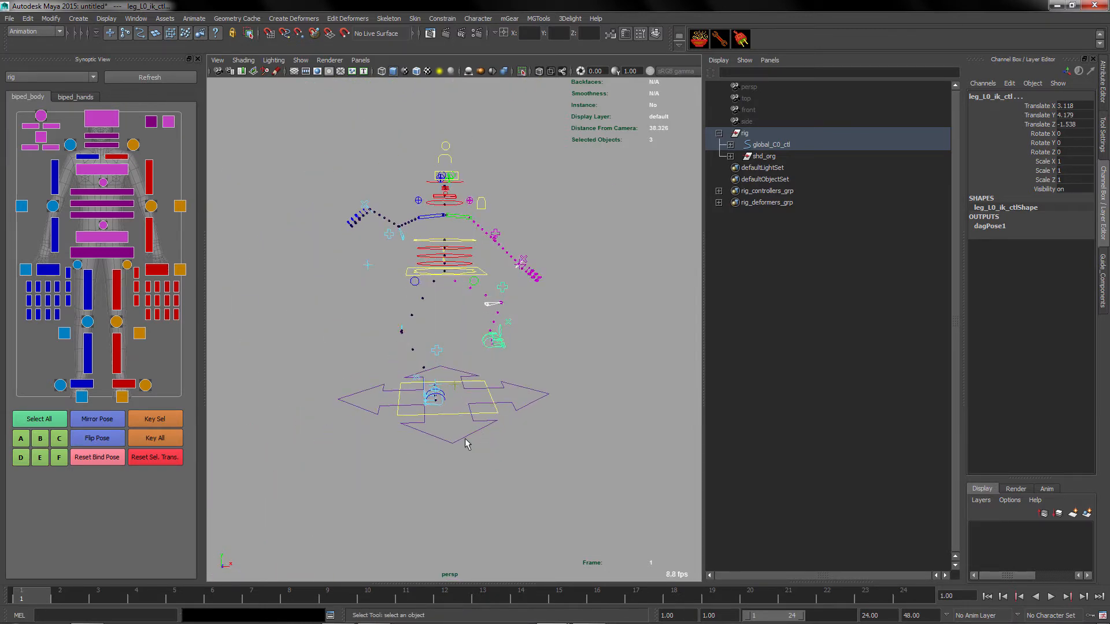
left_click(112, 424)
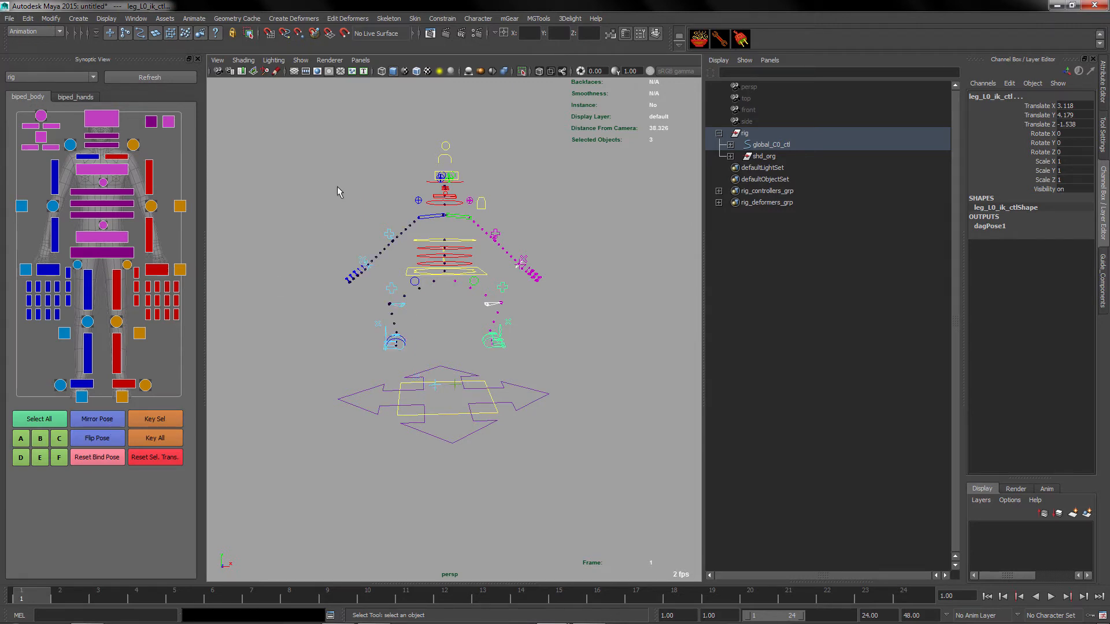
- Move the left leg's IK control outward and down to about X 5.316, Y 2.401, Z -1.079
scroll(413, 363, "up", 5)
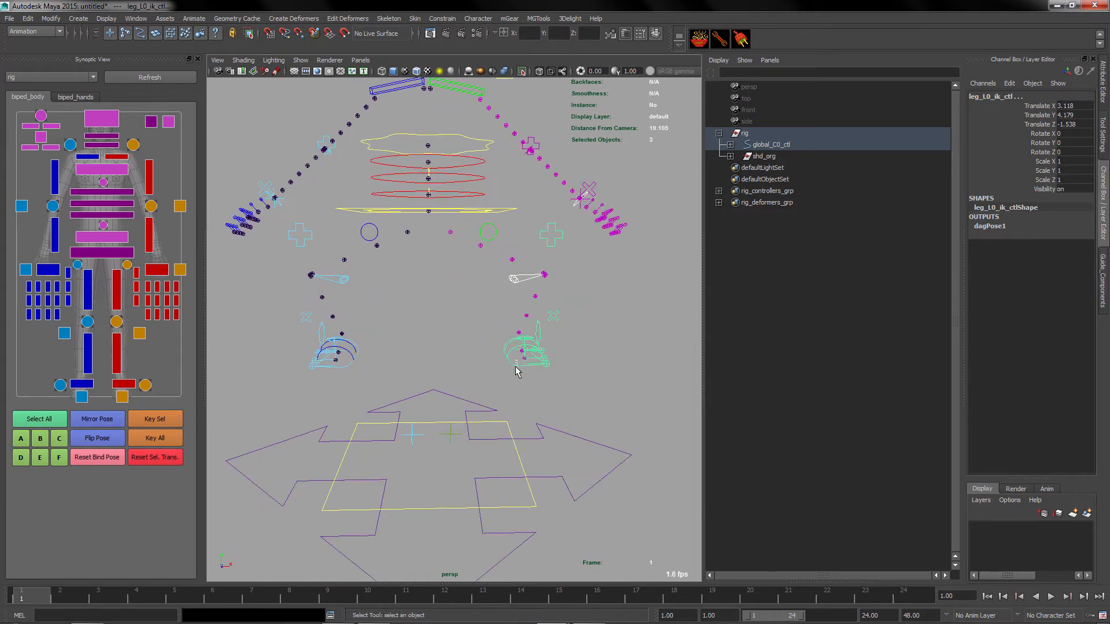
key("w")
left_click_drag(517, 359, 569, 374)
key("q")
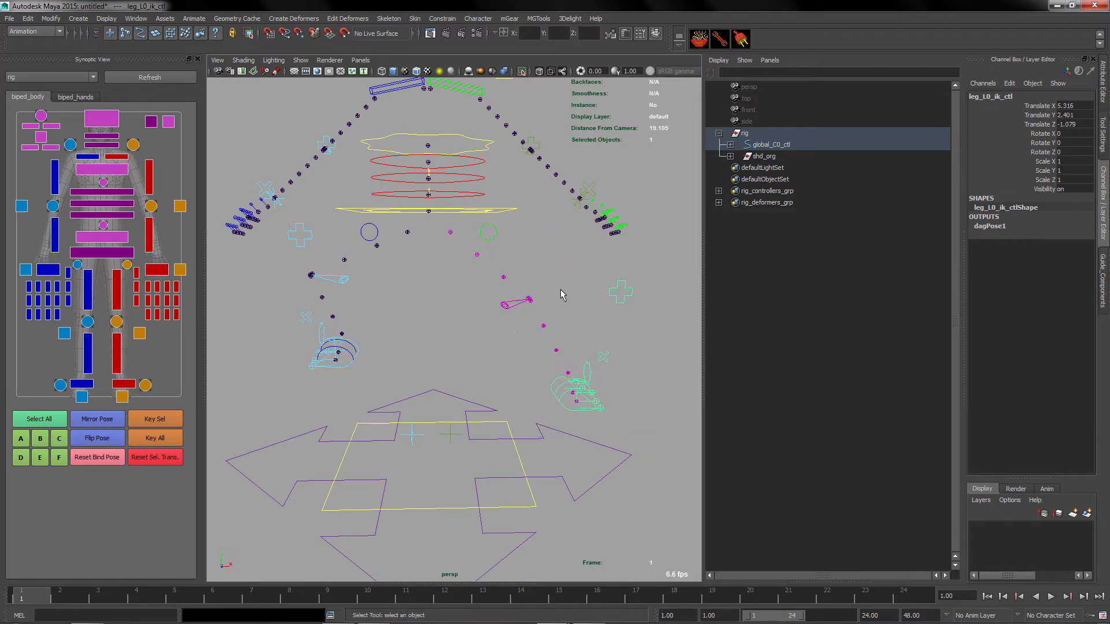
- Clear the selection, and mirror the left leg IK control's pose onto the right leg directly from its body picker control
left_click(495, 390)
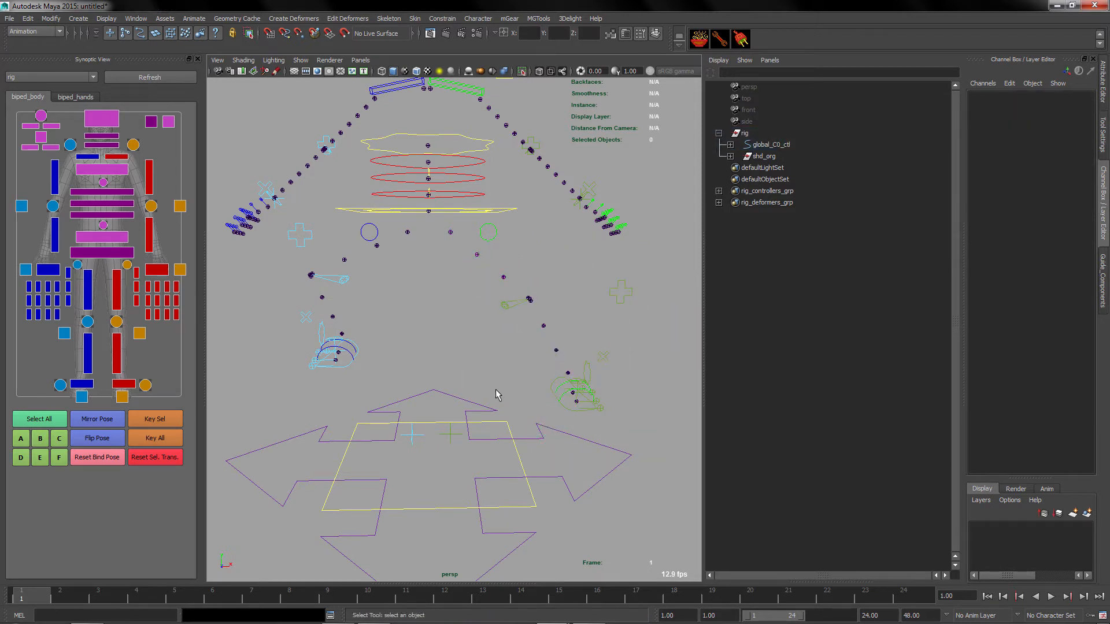
middle_click(123, 397)
middle_click(124, 397)
middle_click(124, 397)
middle_click(124, 397)
middle_click(124, 397)
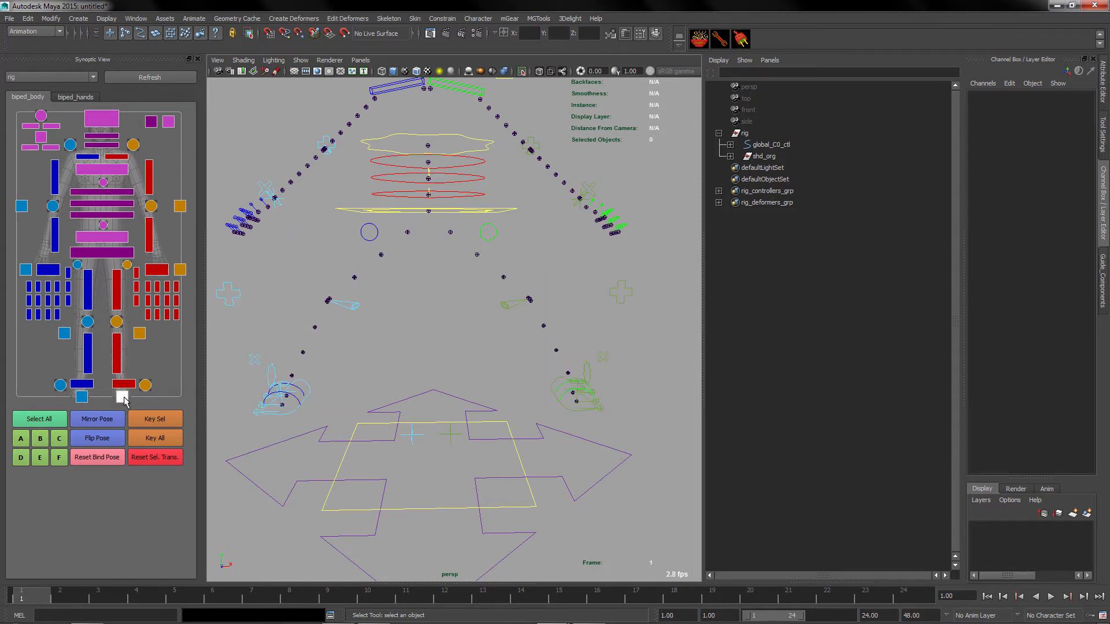
- Rotate the lower spine IK control to Z 30.075 and move it to about X 0.378, Y -0.231, Z 0.092
left_click_drag(413, 298, 504, 391, "alt")
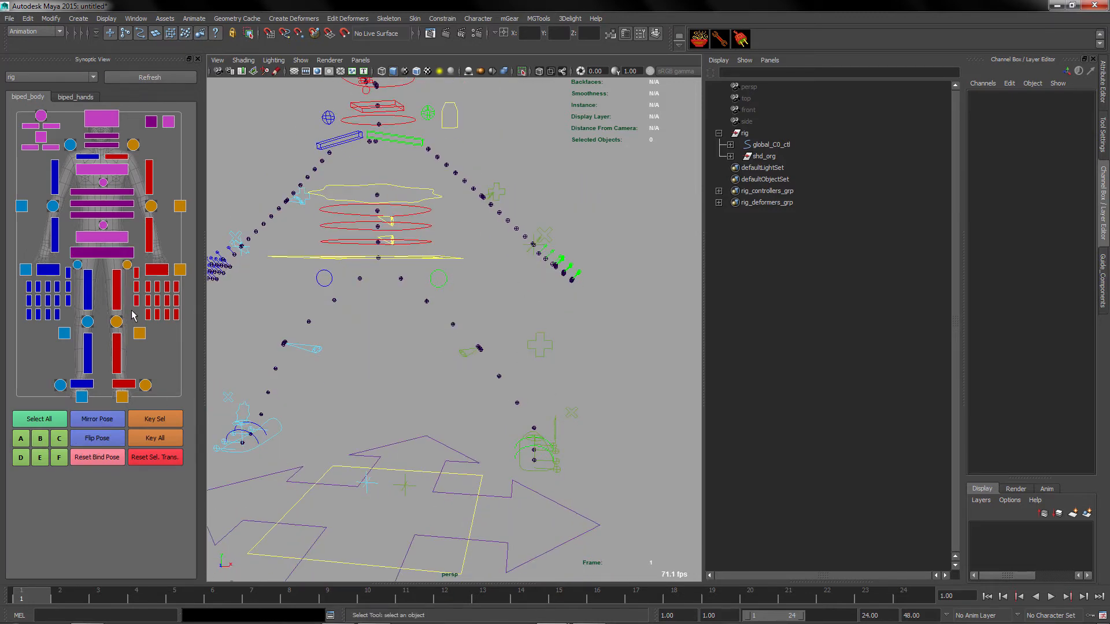
scroll(484, 404, "down", 3)
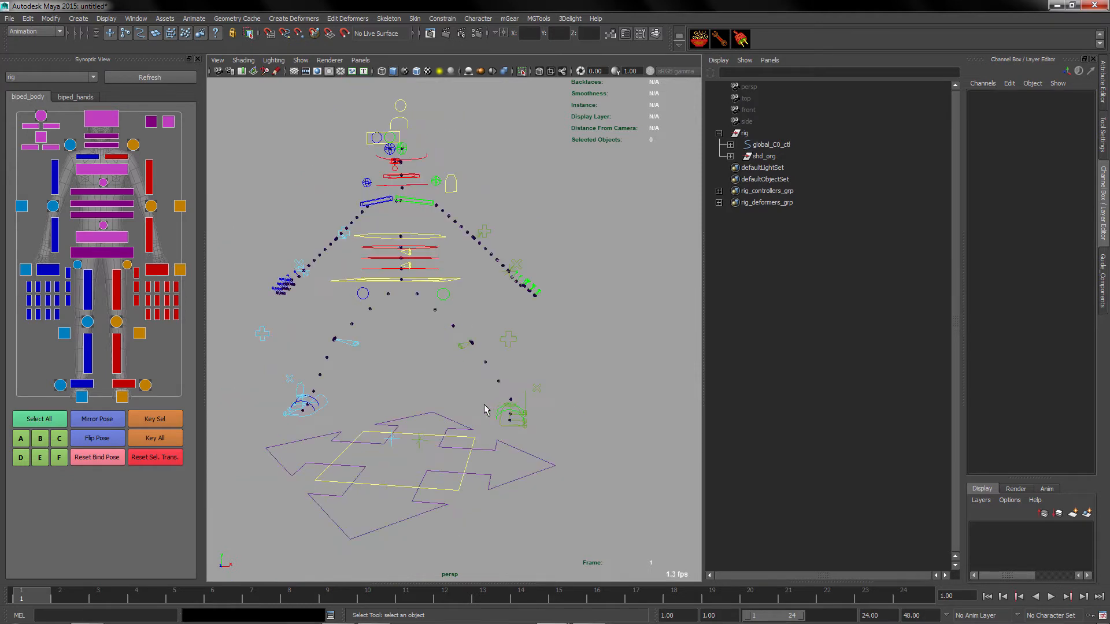
left_click_drag(407, 320, 431, 331, "alt")
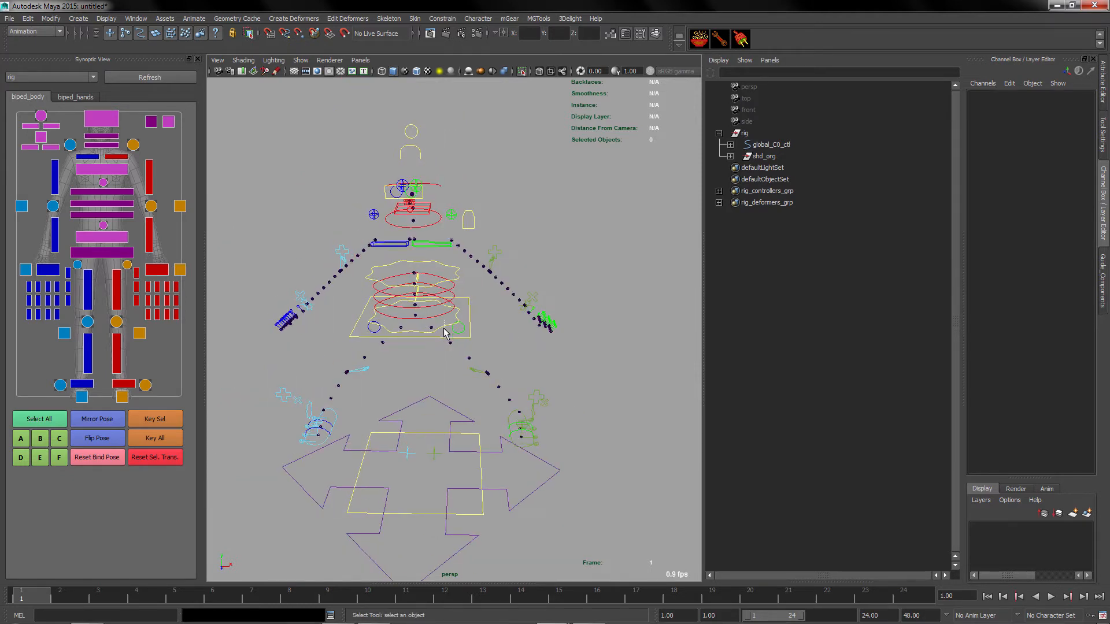
left_click(444, 328)
key("e")
left_click_drag(450, 281, 429, 267)
key("w")
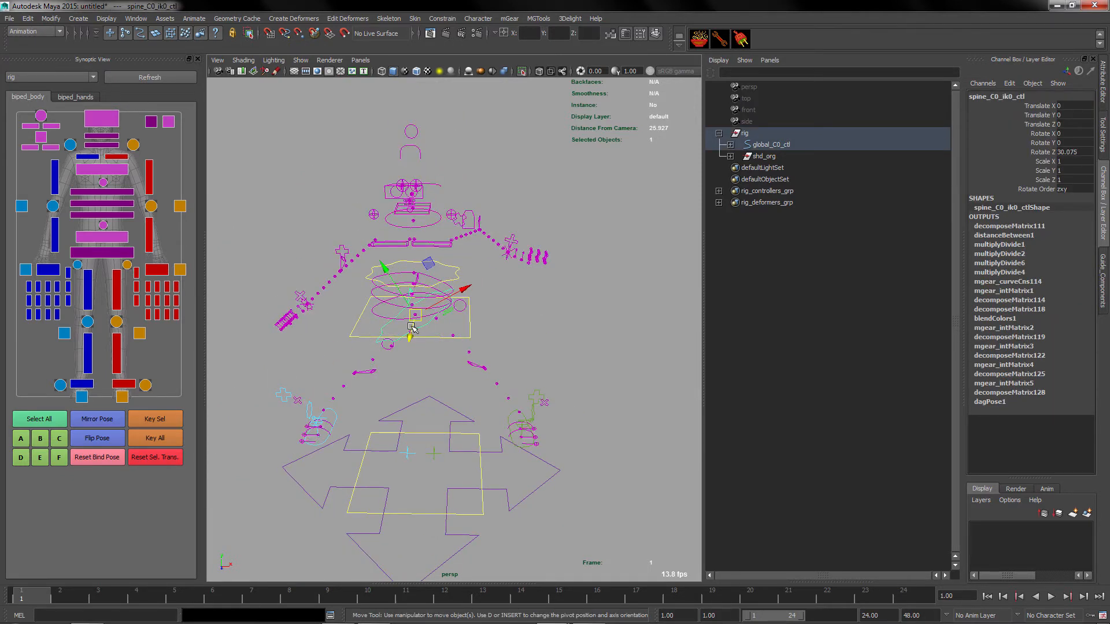
left_click_drag(412, 320, 418, 324)
left_click_drag(417, 394, 427, 395, "alt")
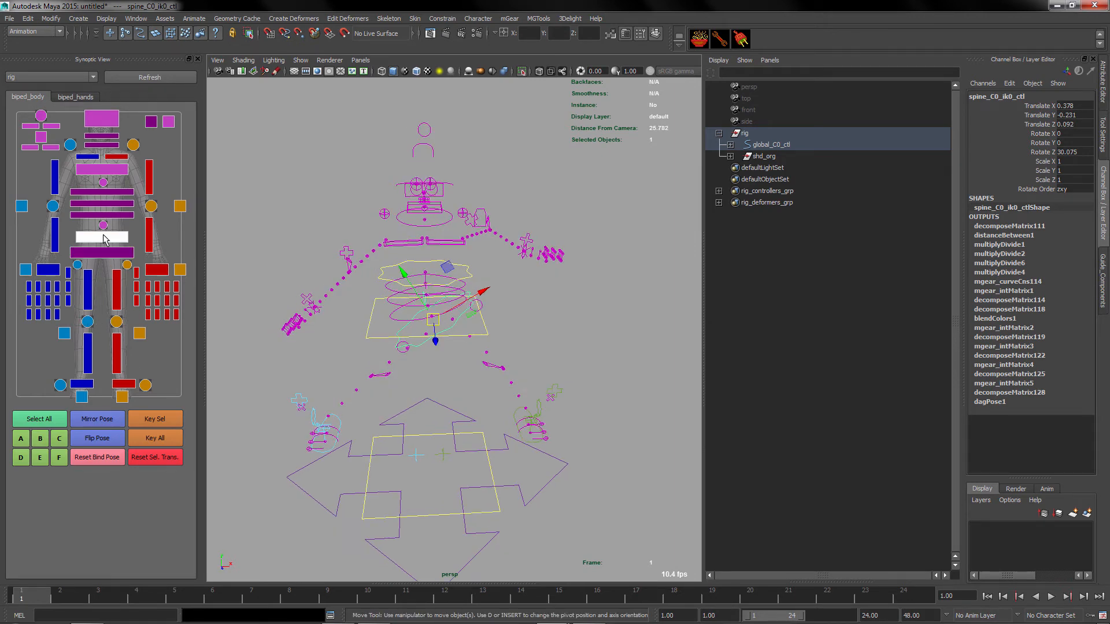
- Flip the lower spine IK control's pose back and forth directly from its body picker control
middle_click(104, 235)
middle_click(104, 235)
middle_click(103, 235)
middle_click(103, 235)
middle_click(104, 235)
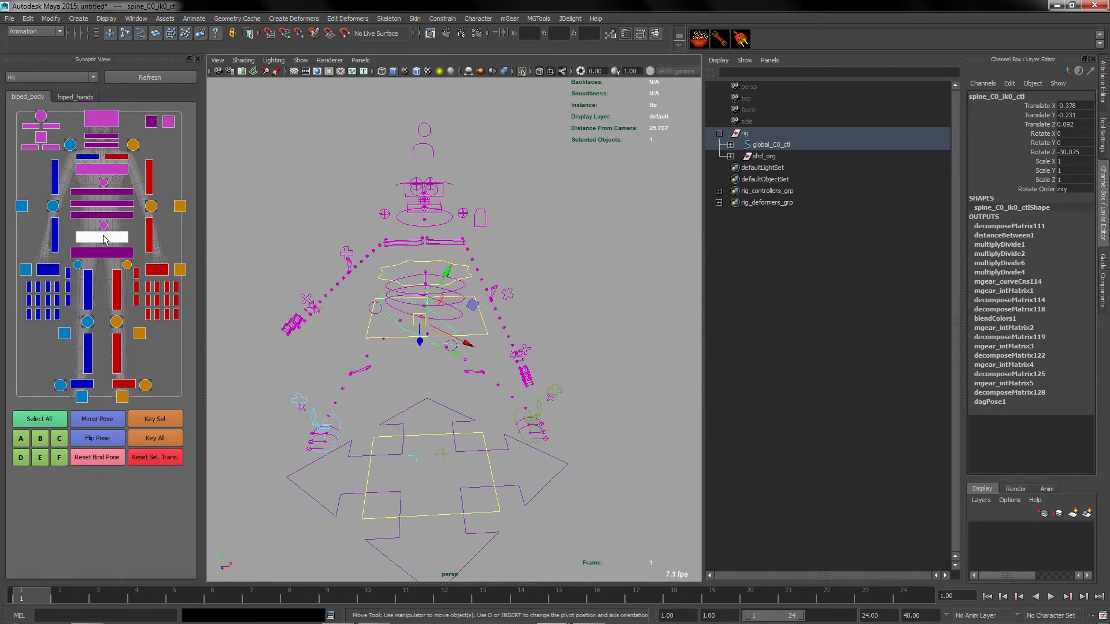
middle_click(103, 236)
middle_click(104, 235)
middle_click(103, 238)
scroll(406, 350, "down", 3)
left_click_drag(407, 349, 439, 350, "alt")
scroll(407, 349, "up", 3)
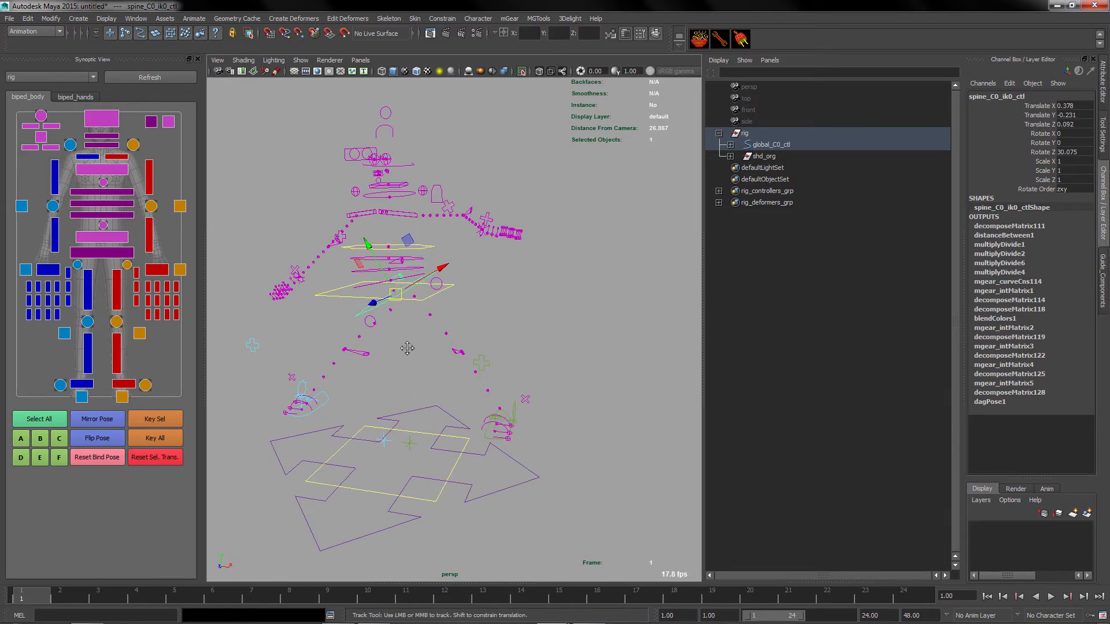
middle_click_drag(406, 349, 492, 381, "alt")
left_click_drag(480, 434, 399, 465, "alt")
left_click_drag(492, 484, 431, 526, "alt")
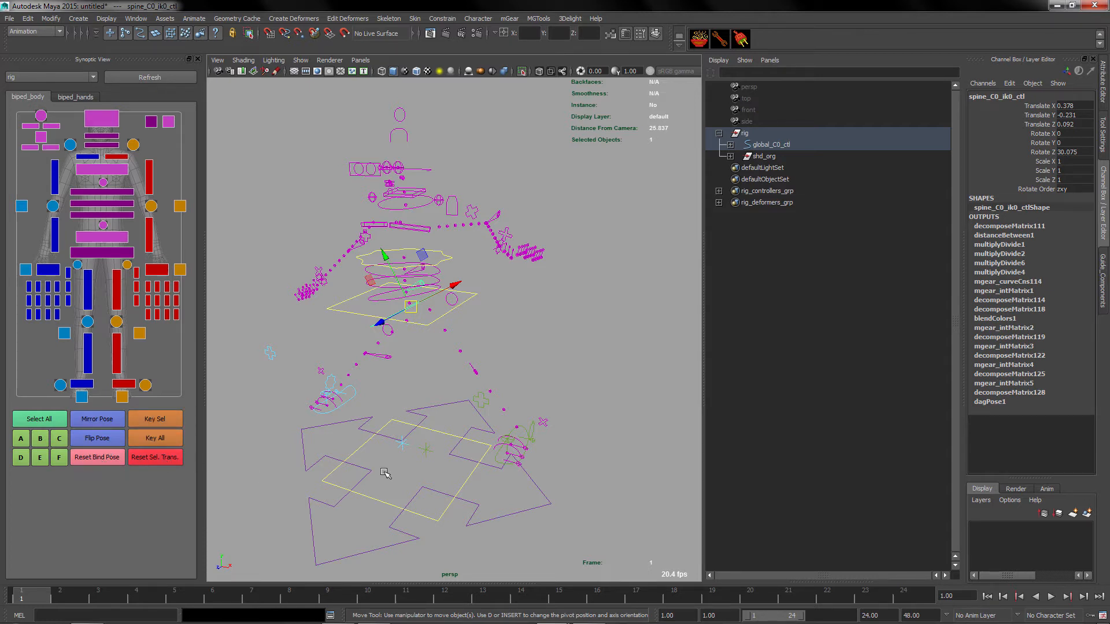
left_click_drag(316, 446, 368, 448, "alt")
left_click_drag(449, 381, 476, 404, "alt")
right_click_drag(476, 404, 464, 370, "alt")
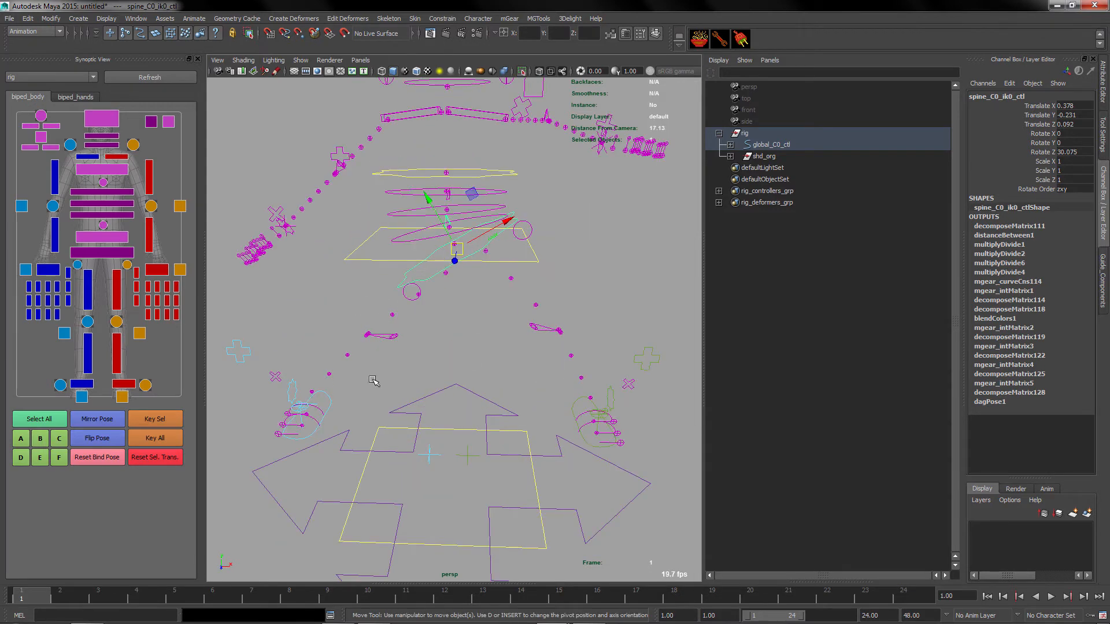
left_click_drag(267, 491, 271, 491, "alt")
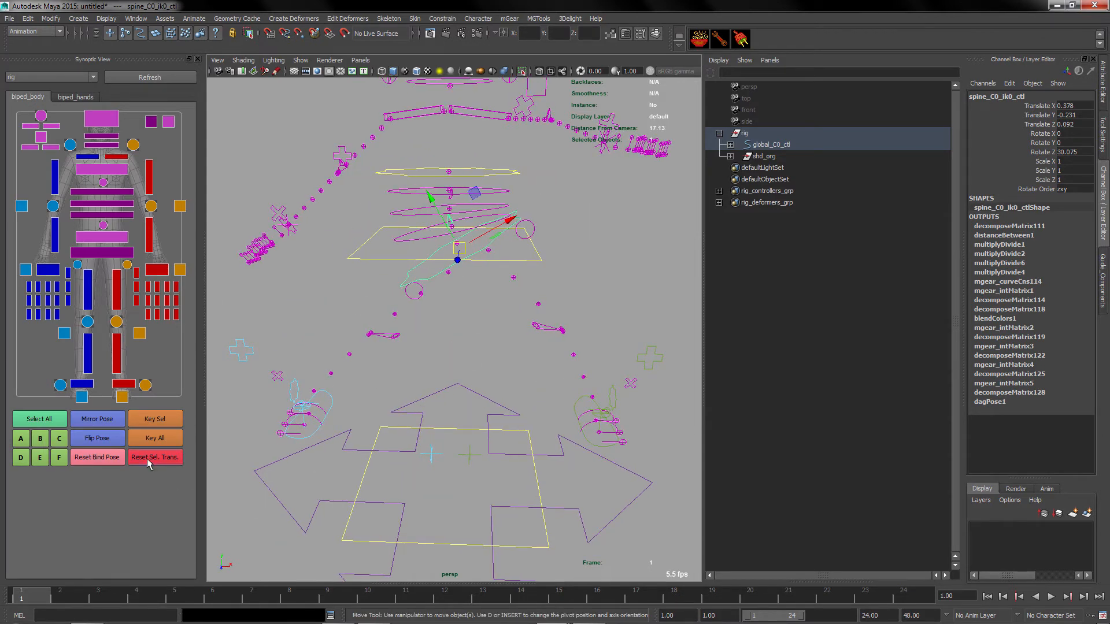
- Select the right arm IK control at the wrist
middle_click_drag(360, 255, 471, 379, "alt")
right_click_drag(277, 376, 338, 399, "alt")
middle_click_drag(338, 399, 422, 350, "alt")
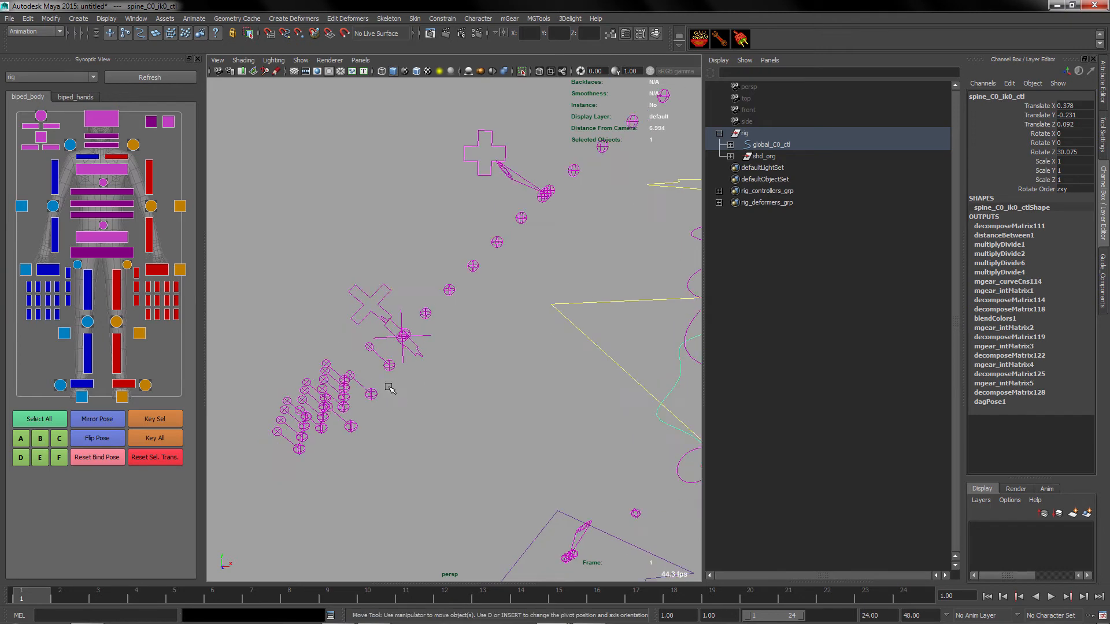
key("q")
left_click_drag(419, 361, 421, 368)
middle_click_drag(422, 435, 405, 380, "alt")
right_click_drag(550, 413, 463, 377, "alt")
left_click_drag(486, 417, 475, 413, "alt")
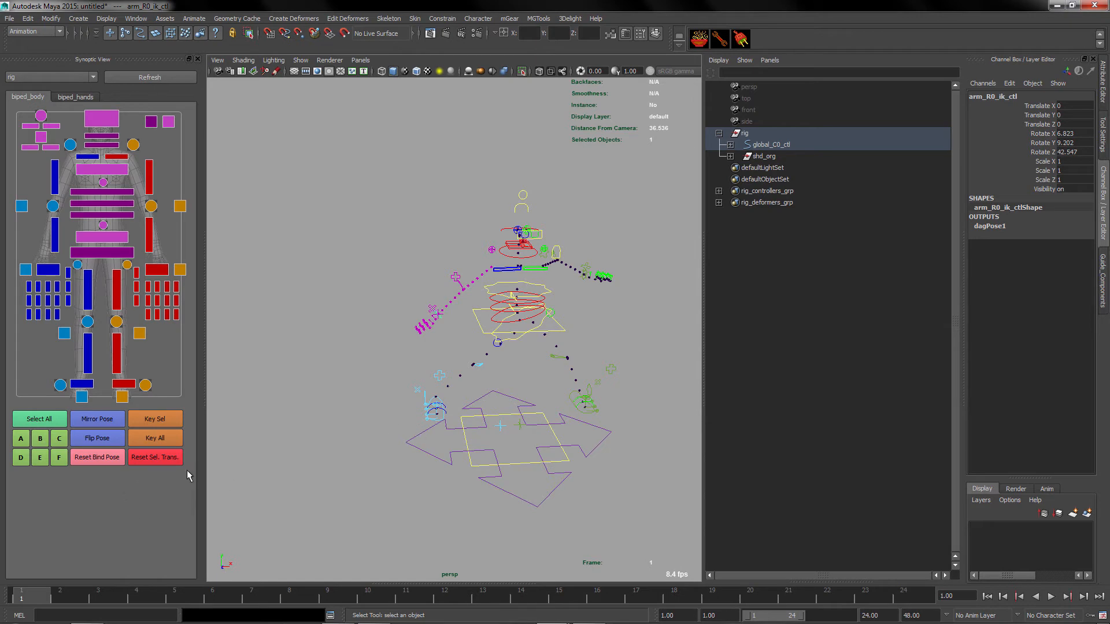
- Reset the rig to its bind pose with the right arm IK control selected
scroll(458, 396, "up", 6)
middle_click_drag(331, 342, 379, 428, "alt")
scroll(377, 445, "up", 3)
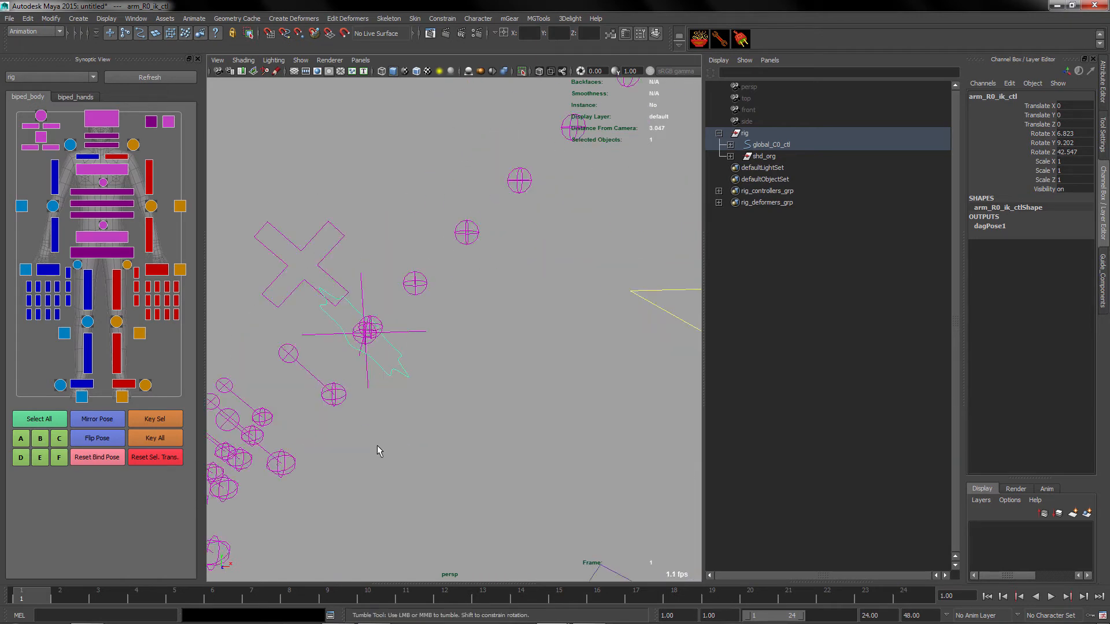
scroll(385, 418, "down", 3)
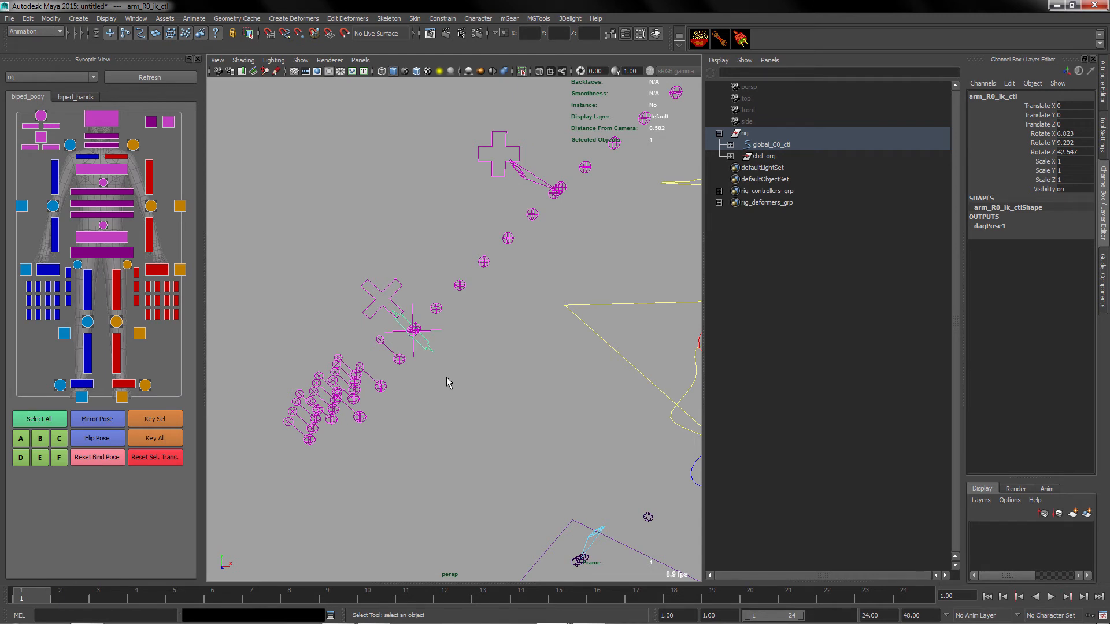
middle_click_drag(437, 372, 406, 353, "alt")
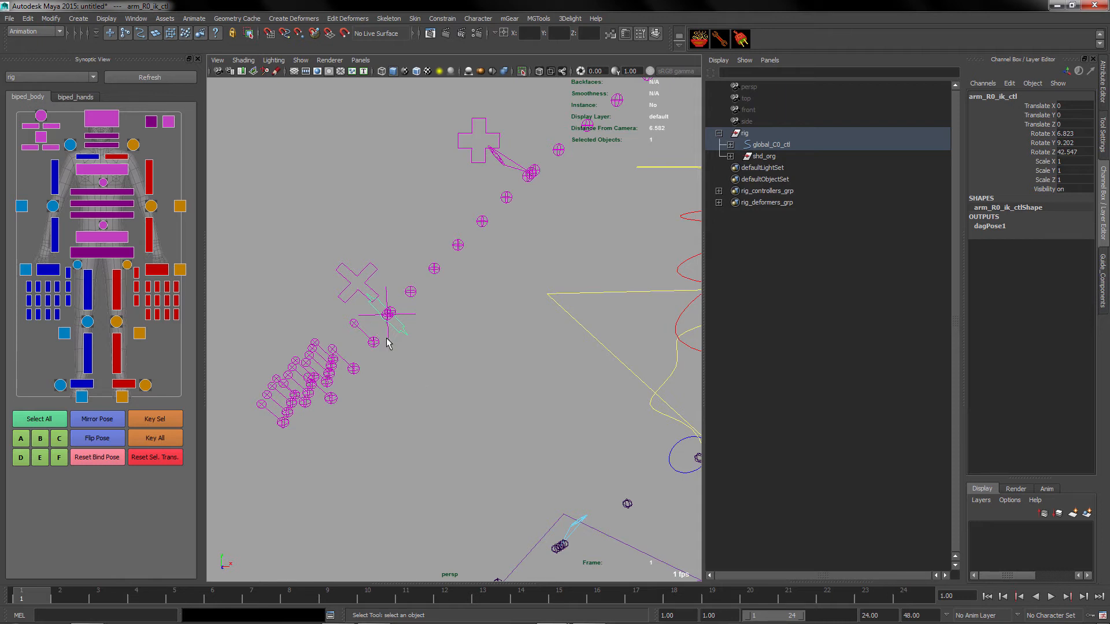
left_click(104, 461)
- Set the Move tool's axis orientation to Parent for the right arm IK control
key("w")
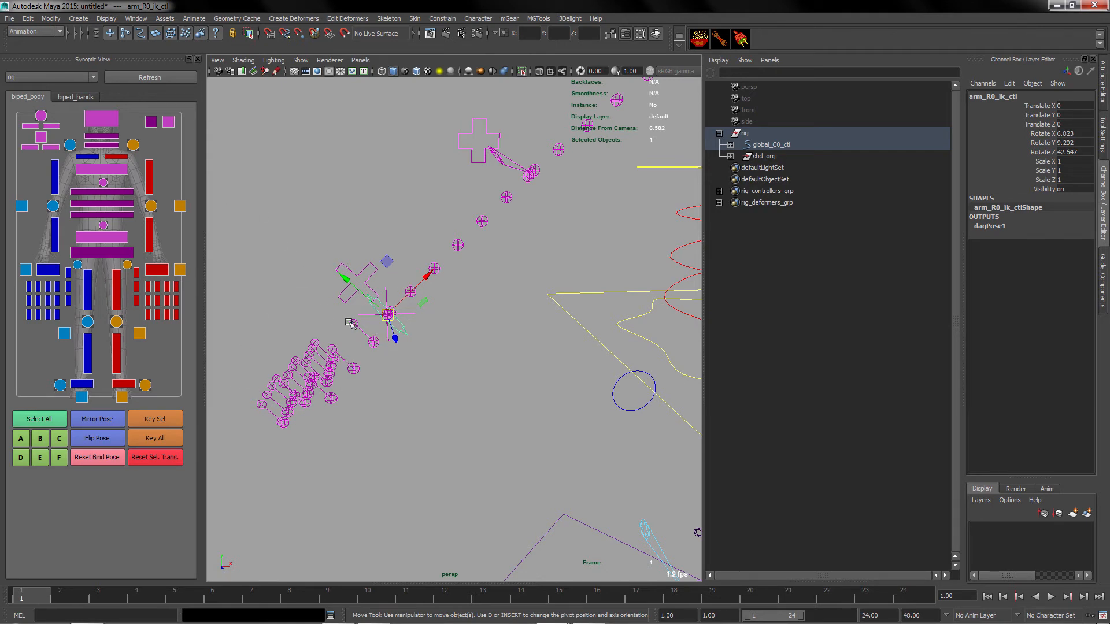
left_click(385, 317)
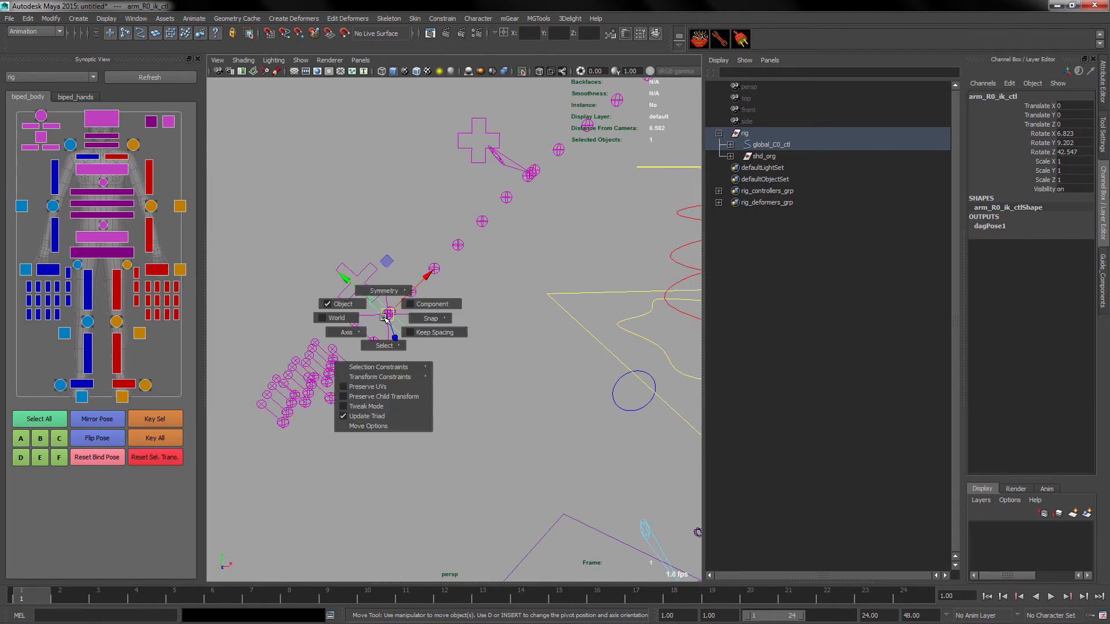
mouse_move(361, 328)
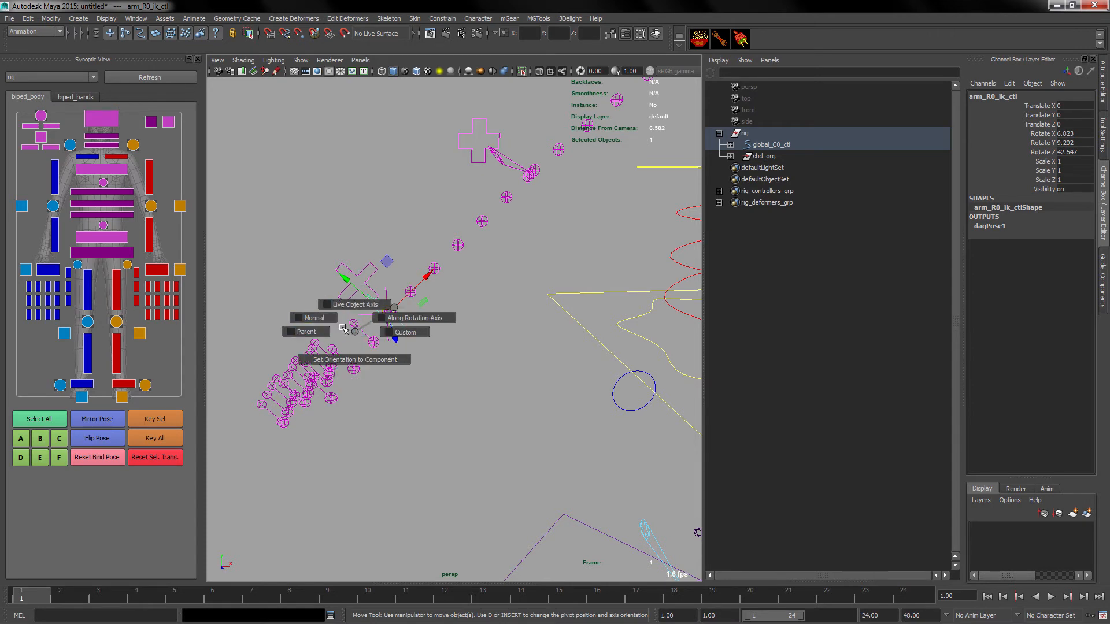
left_click(324, 332)
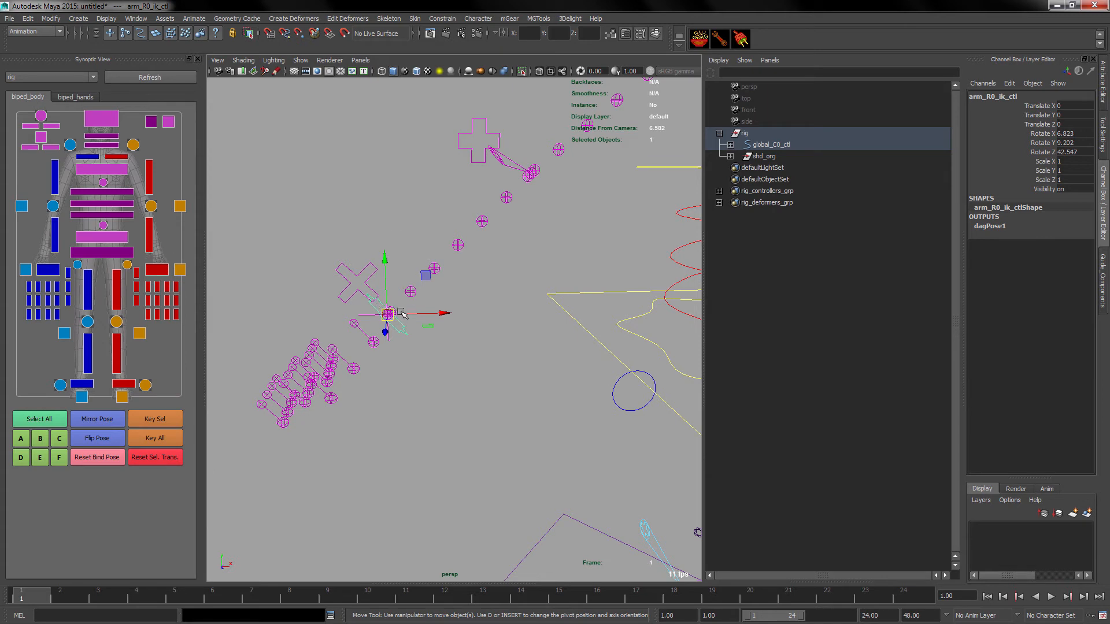
- Reset the right arm IK control's transforms to zero with Reset Sel. Trans
left_click(151, 458)
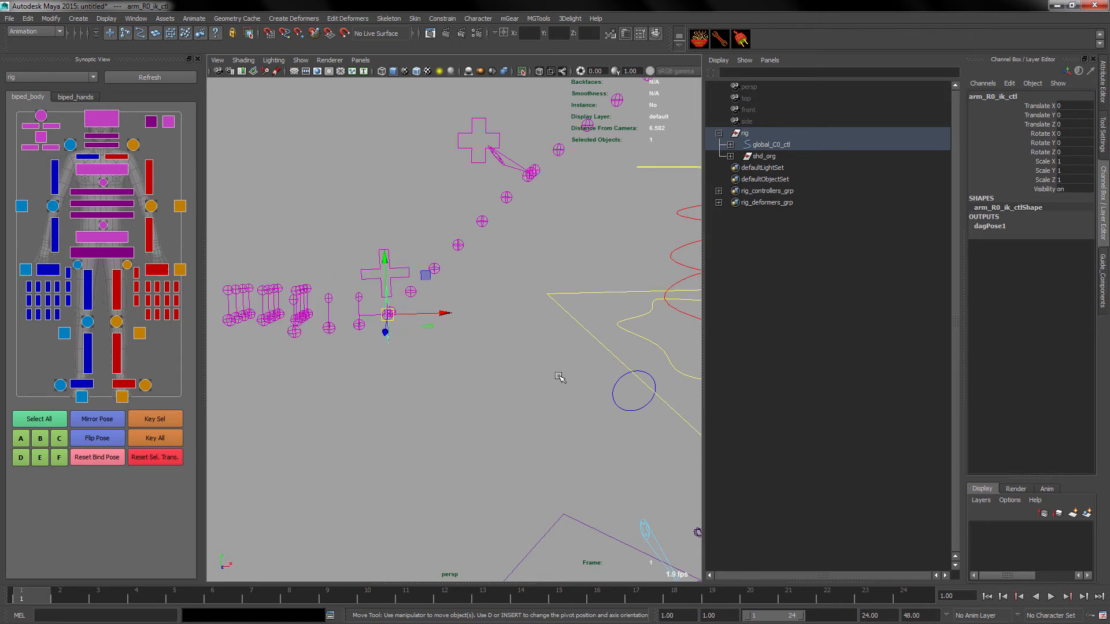
key("q")
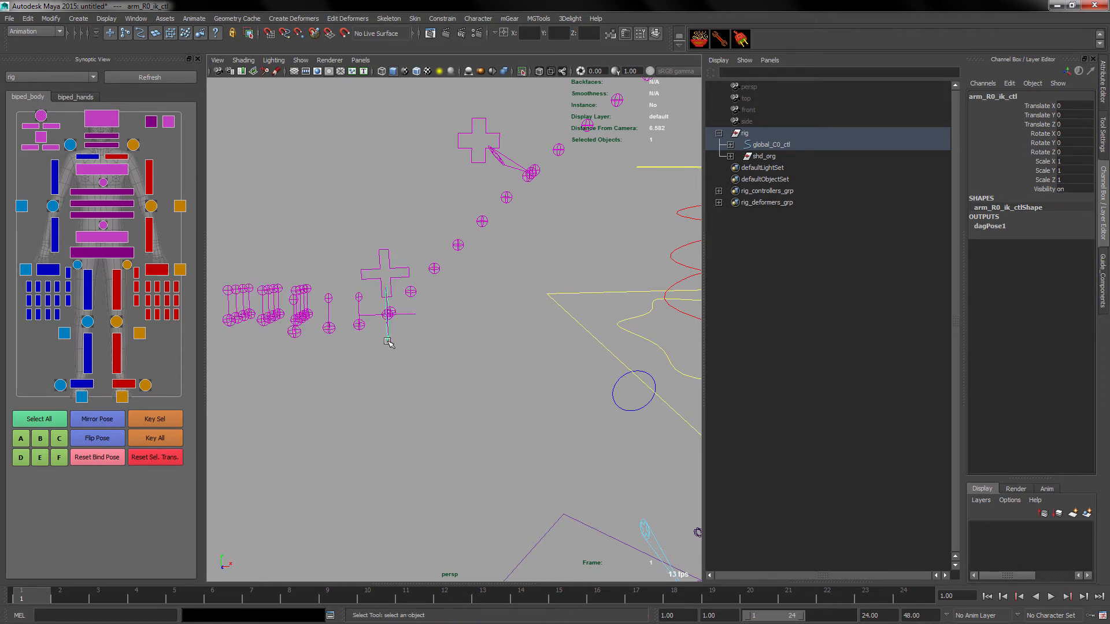
key("w")
key("q")
- Alternate between the bind pose reset and the selected transform reset on the right arm IK control, ending on the bind pose
left_click(110, 459)
left_click(149, 461)
left_click(113, 460)
left_click(133, 459)
left_click(122, 460)
left_click(133, 459)
left_click(123, 460)
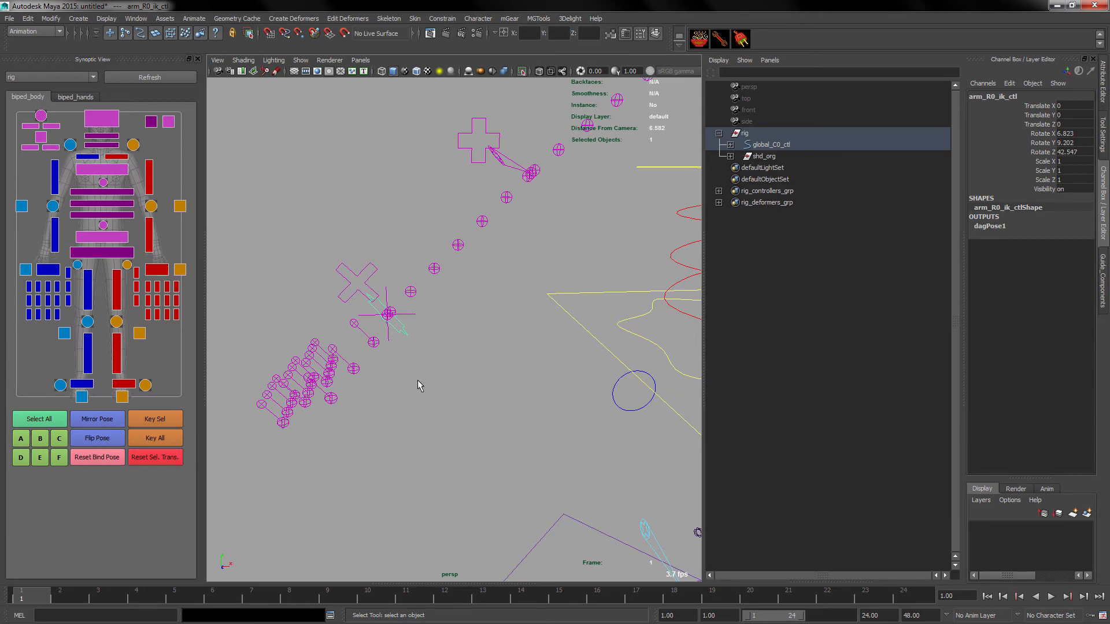
- Select the upper spine IK control around the chest
right_click_drag(418, 384, 408, 367, "alt")
middle_click_drag(678, 312, 558, 310, "alt")
left_click_drag(520, 384, 524, 379, "alt")
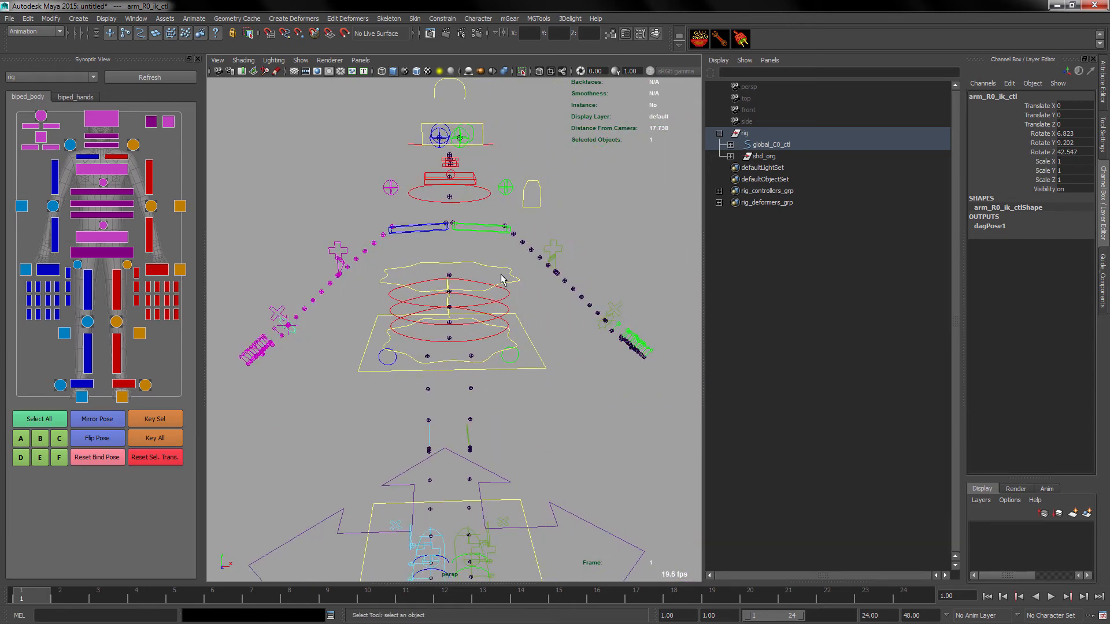
left_click(512, 279)
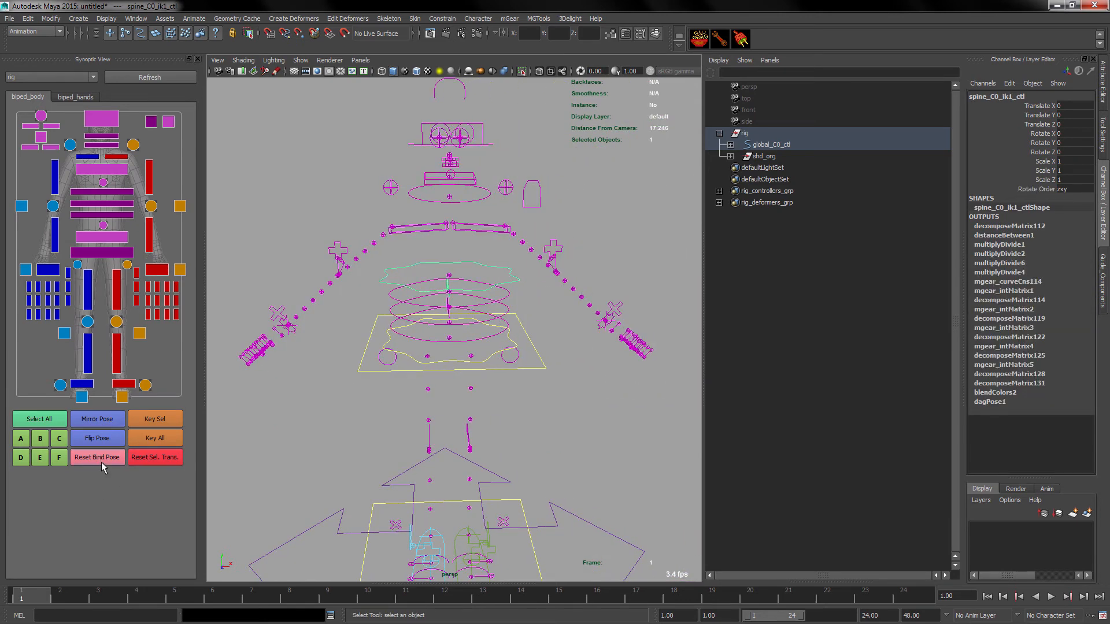
- Select the left leg's root, knee mid and IK controls together
right_click_drag(473, 347, 555, 411, "alt")
key("a")
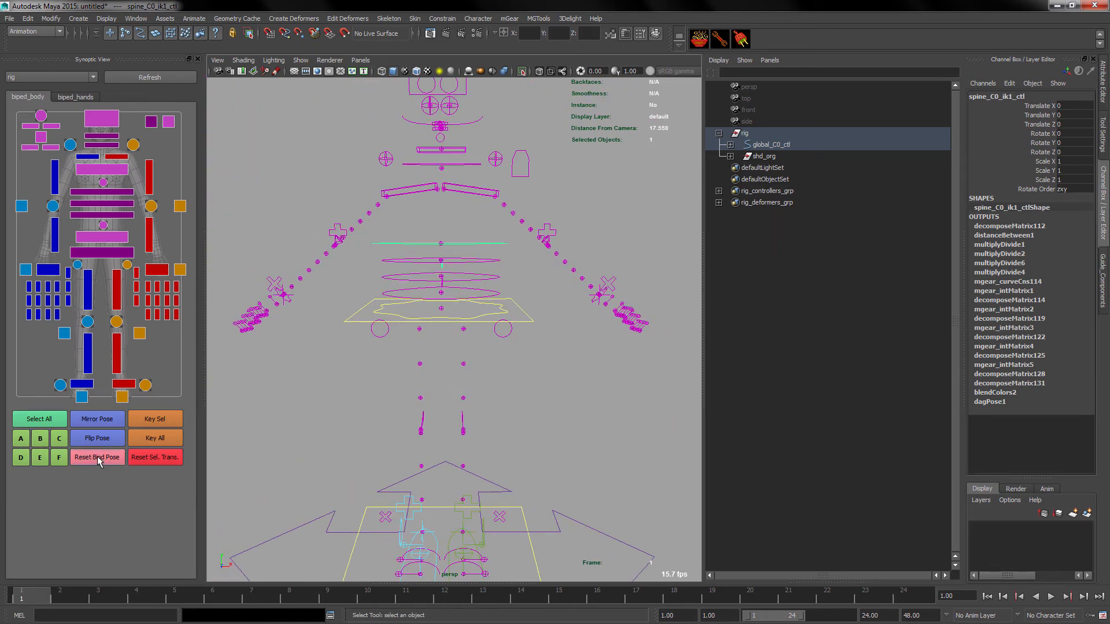
scroll(303, 421, "down", 5)
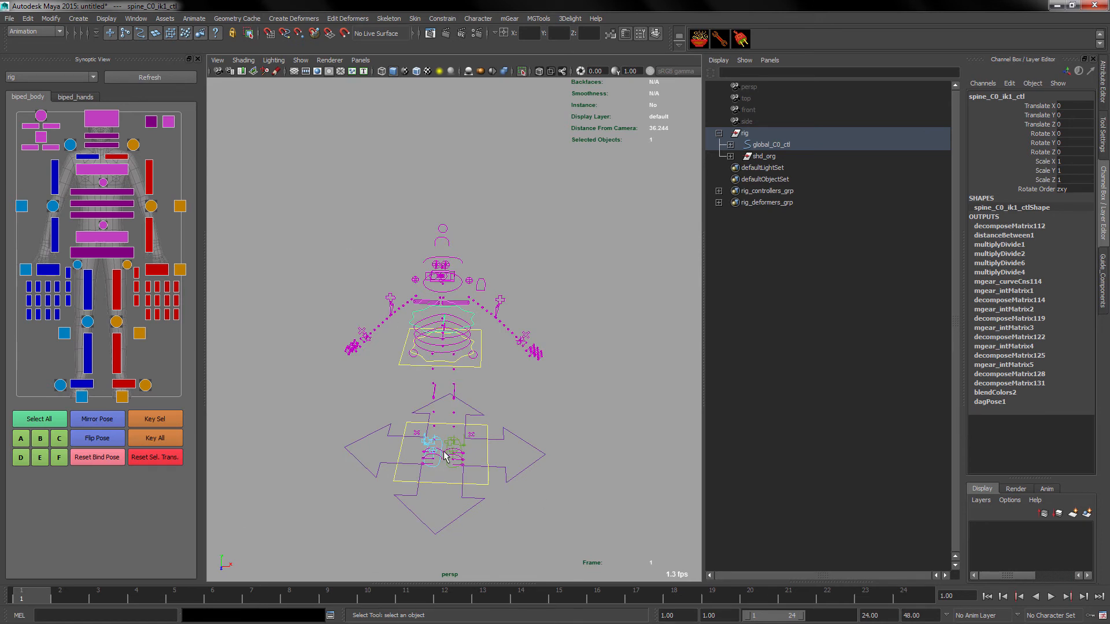
scroll(479, 466, "up", 3)
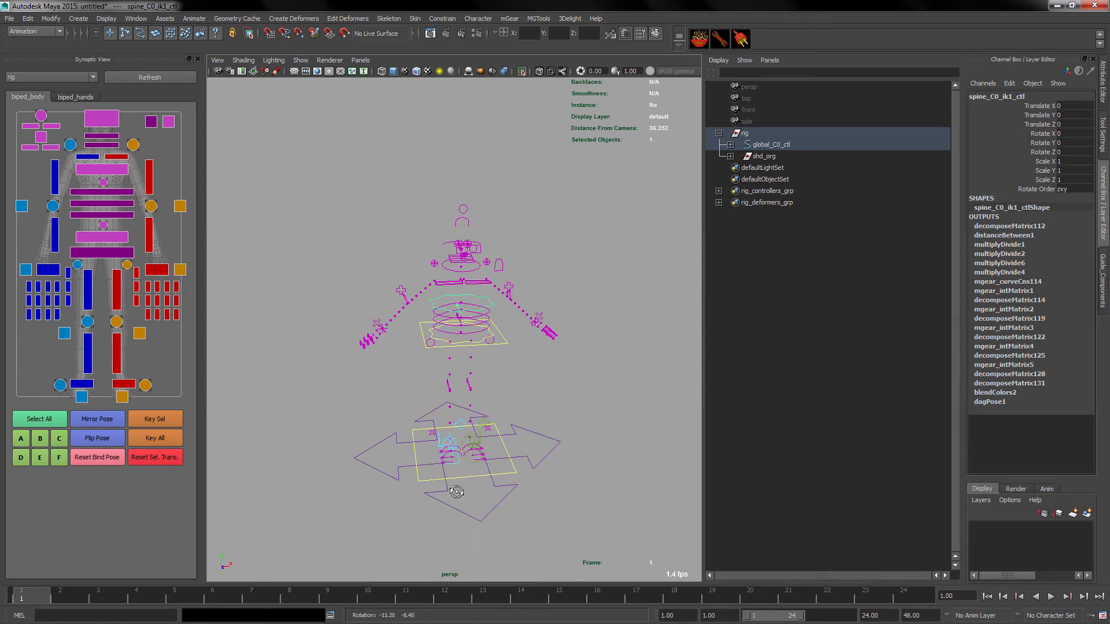
middle_click_drag(501, 494, 475, 437, "alt")
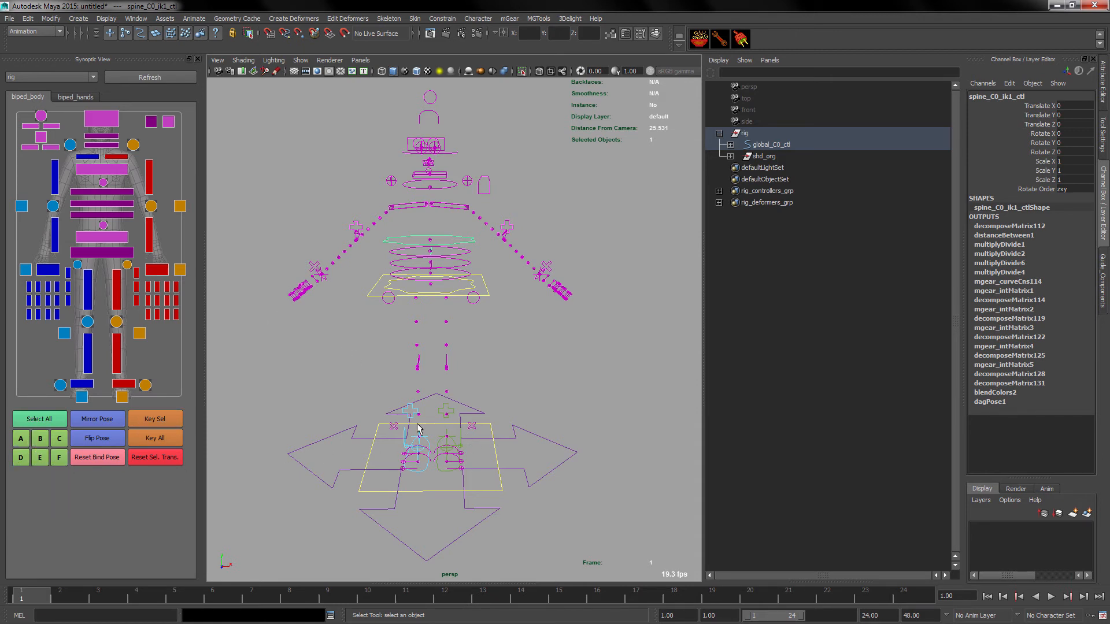
left_click_drag(500, 448, 475, 444, "alt")
left_click(405, 374)
left_click(419, 294, "shift")
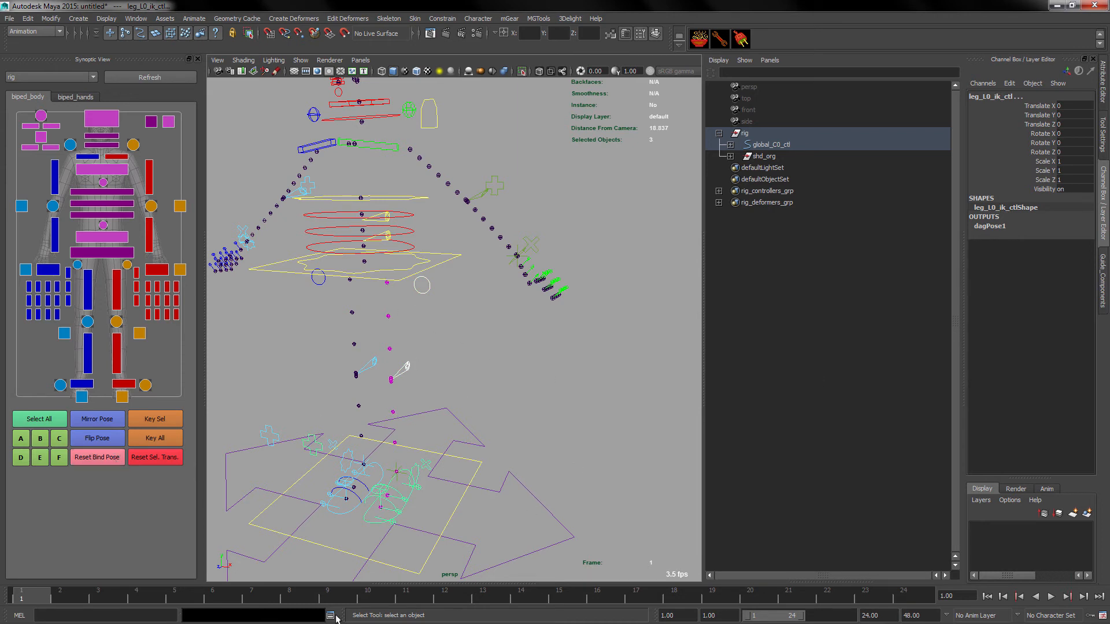
- Key the selected left leg controls at frames 1 and 9, and briefly play back the animation
key("s")
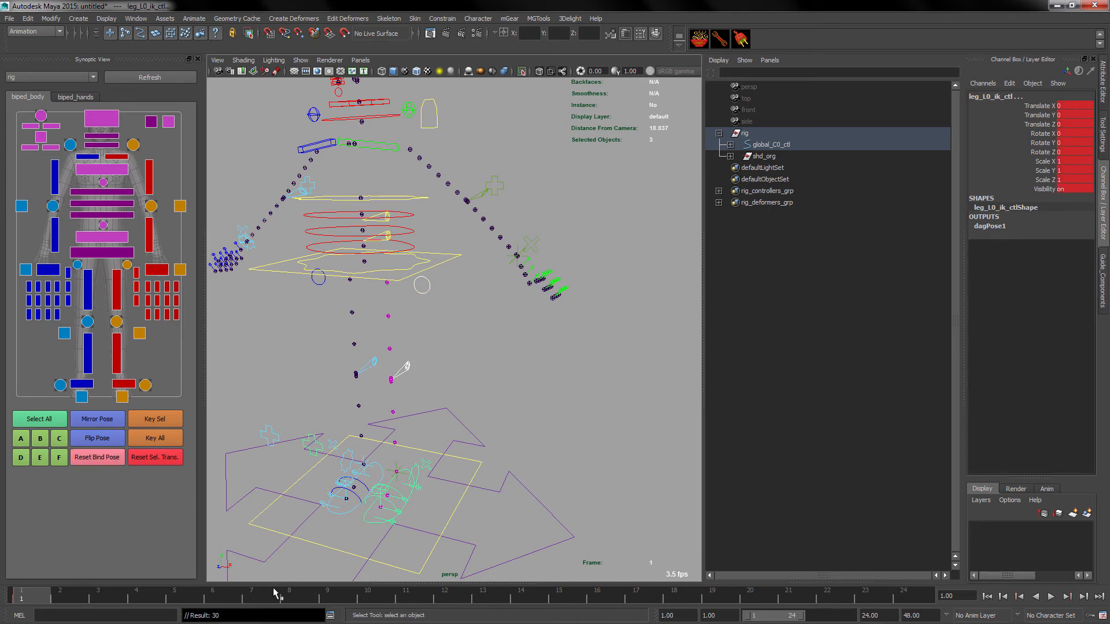
left_click_drag(282, 595, 339, 595)
key("alt+v")
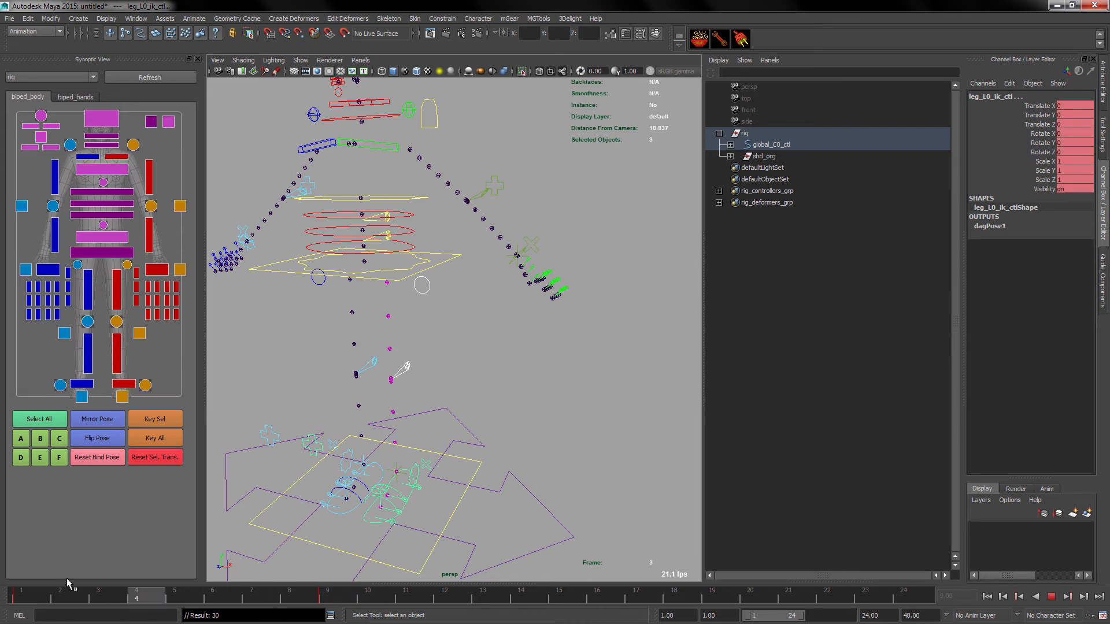
key("alt+v")
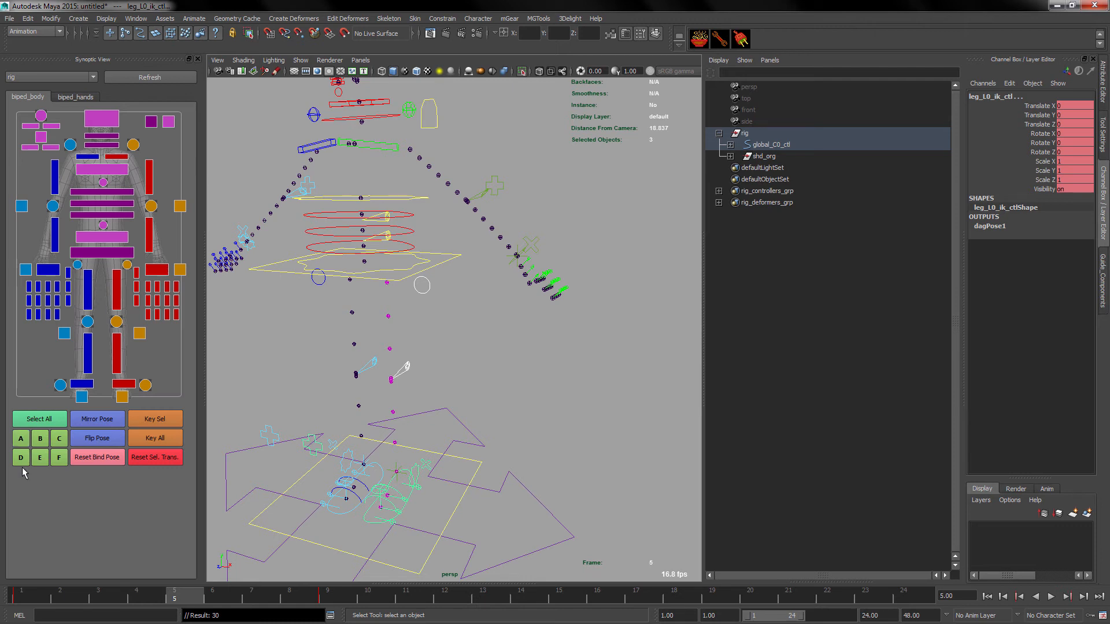
- Try quick selection slot A, and view the hands picker before returning to the body picker
left_click(546, 399)
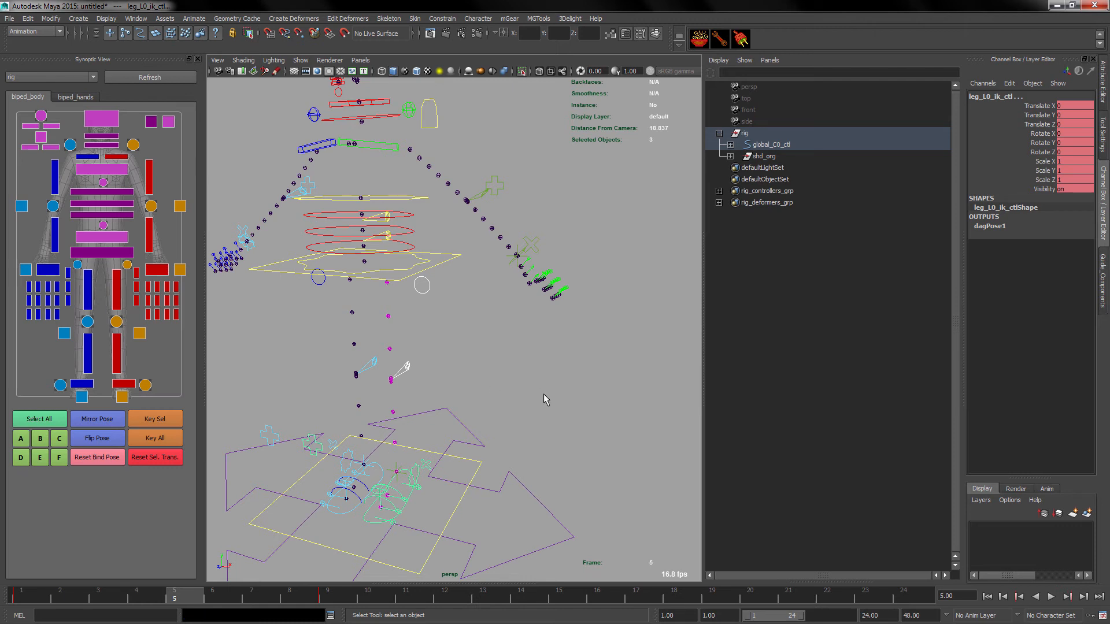
left_click(21, 439)
left_click(75, 96)
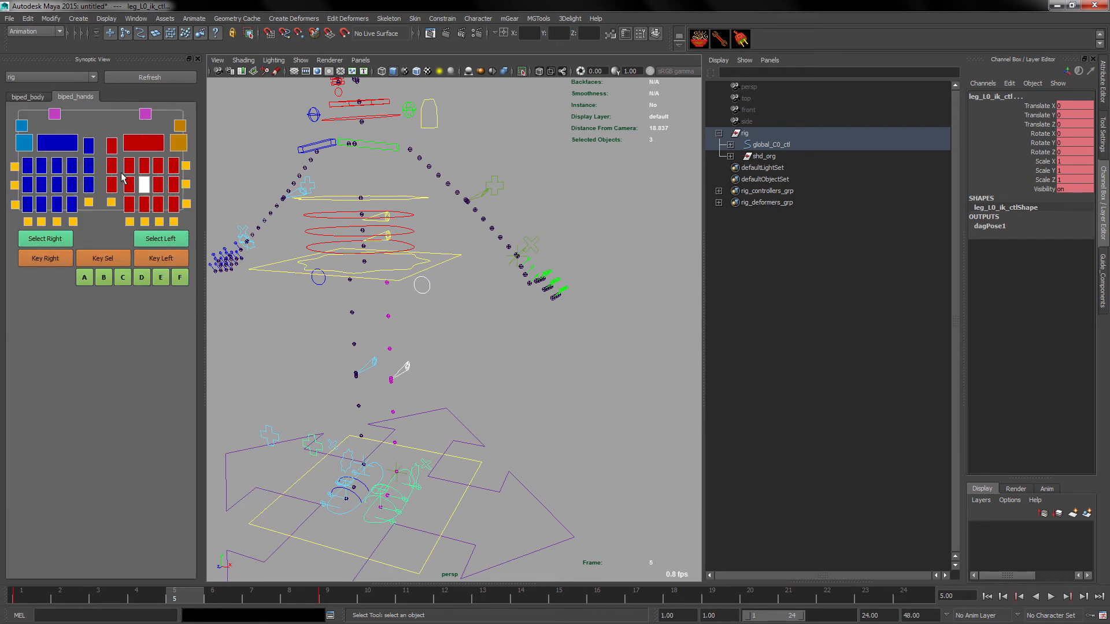
left_click(38, 96)
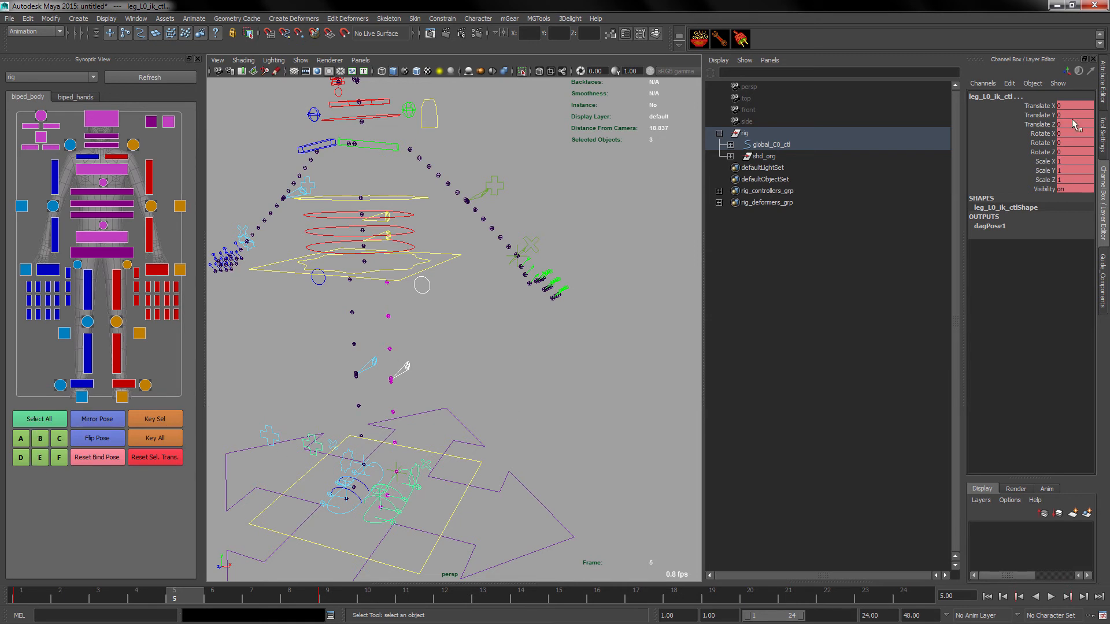
- Examine the rig node's extra attributes to see which controls the Quicksel A attribute stores
left_click(745, 133)
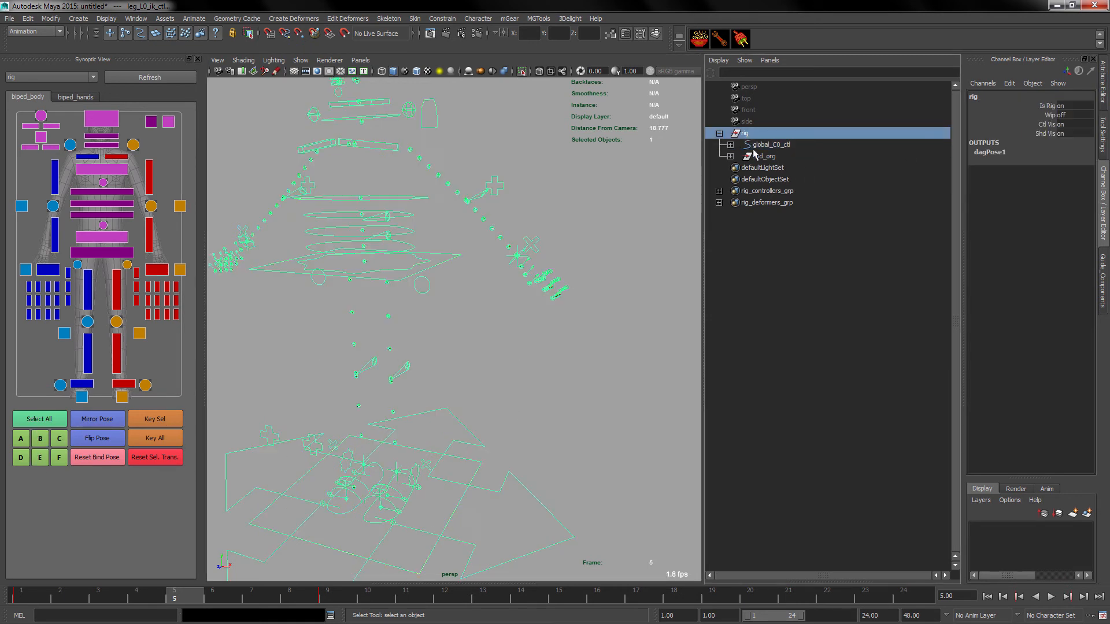
left_click(463, 374)
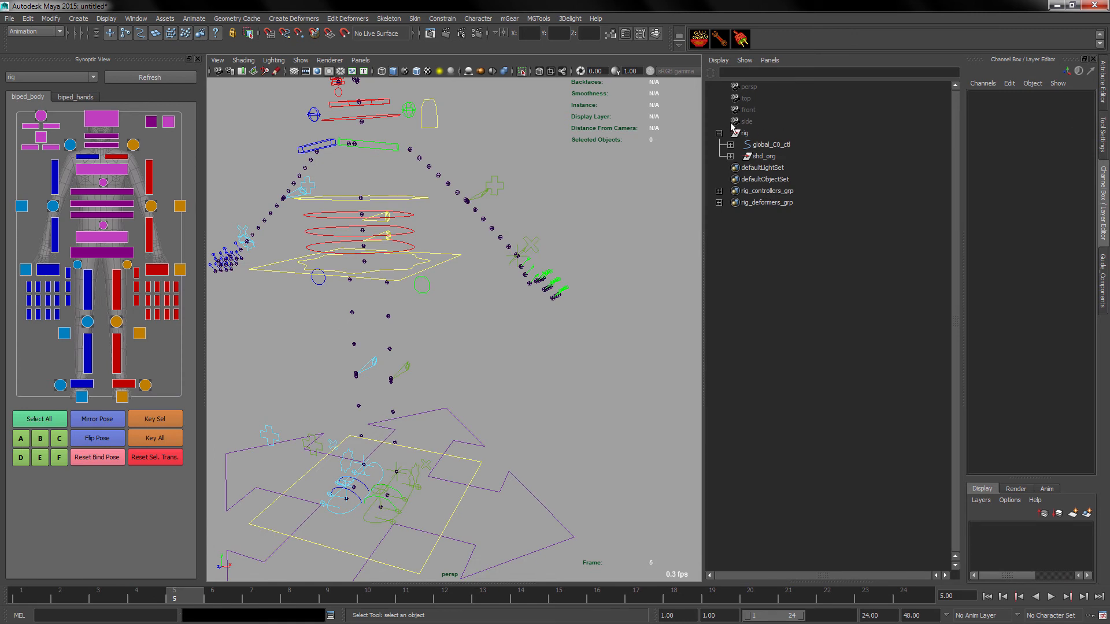
left_click(745, 134)
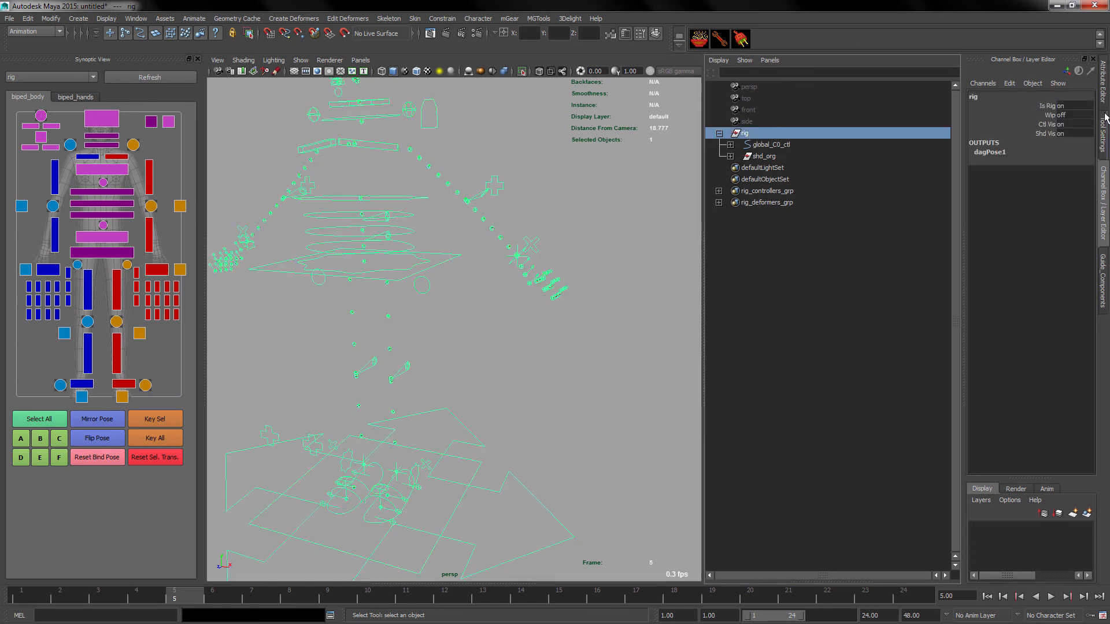
left_click(1104, 81)
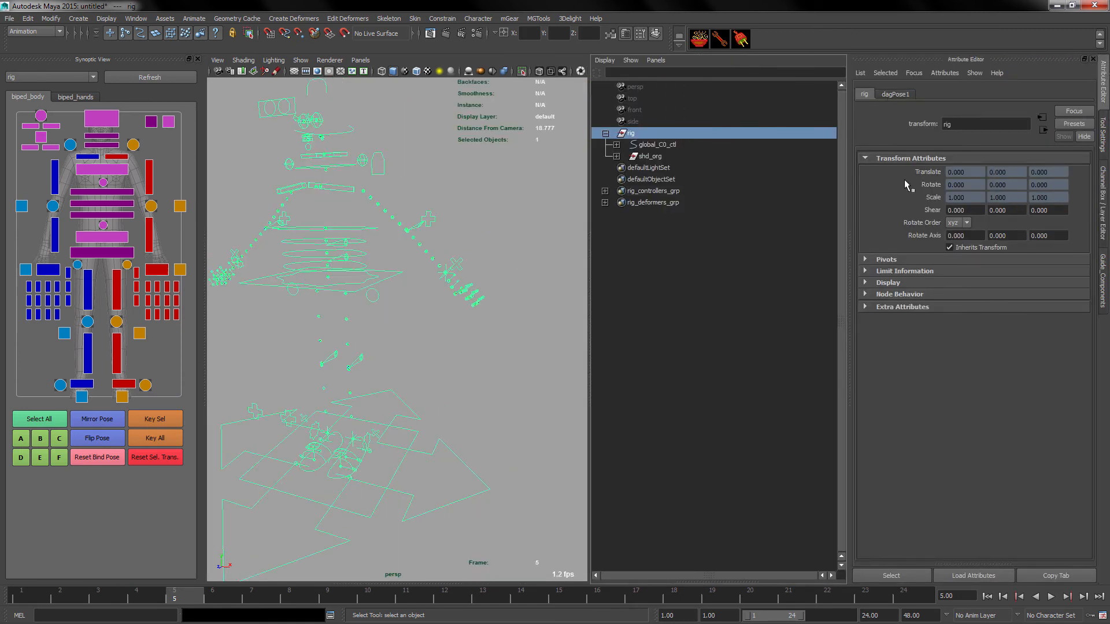
left_click(898, 307)
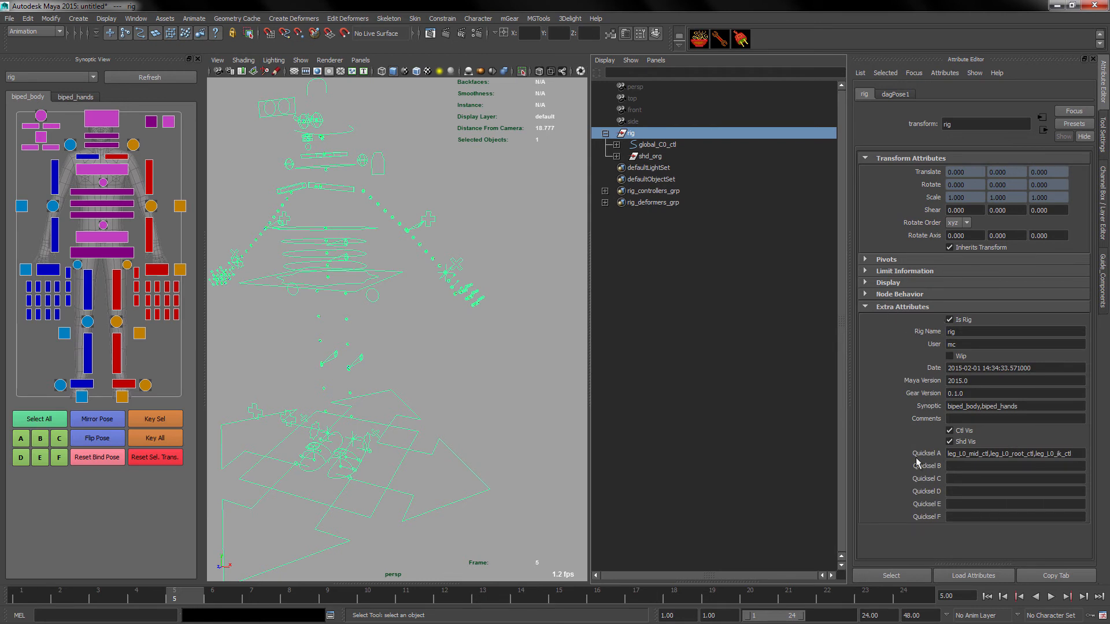
left_click_drag(1076, 455, 946, 457)
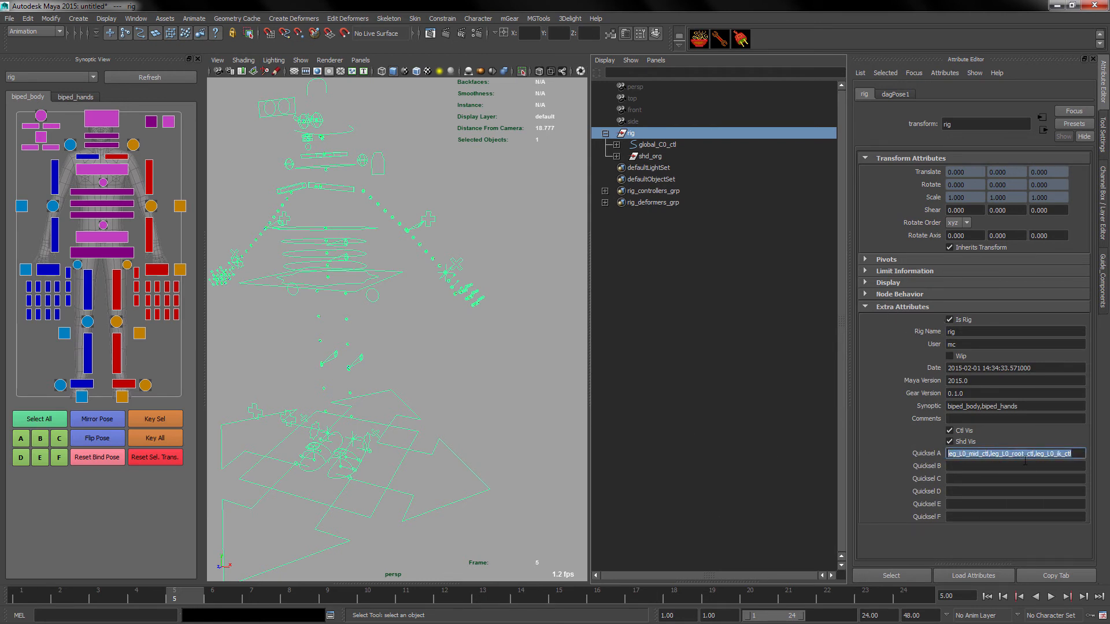
- Select the global control, clear the selection, and recheck the rig node's Quicksel A attribute
left_click(28, 441)
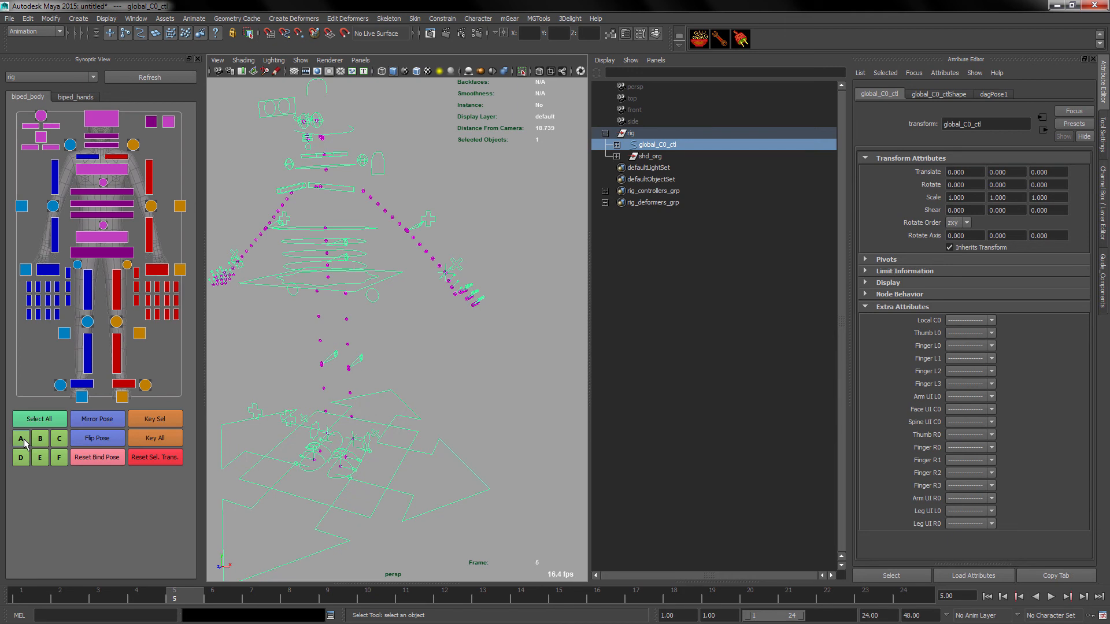
left_click(562, 288)
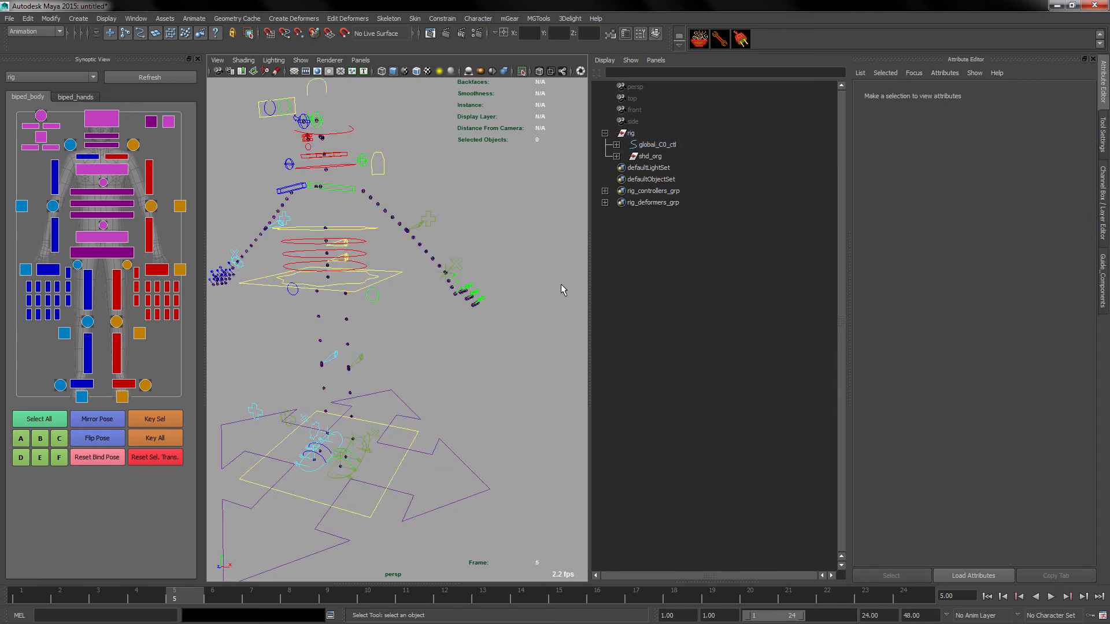
left_click(632, 134)
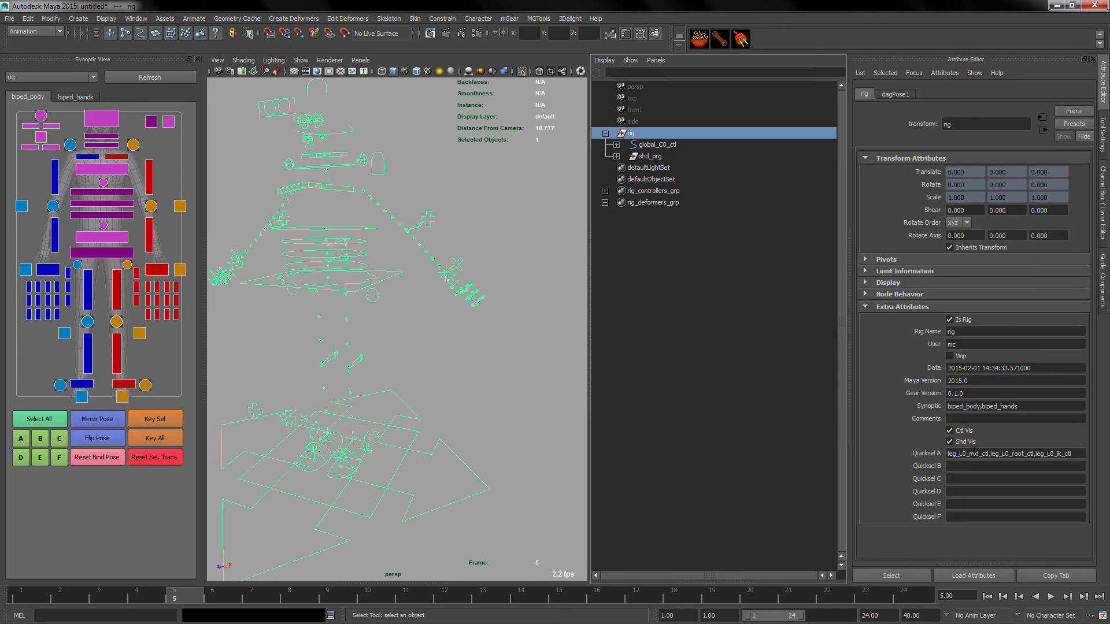
- Store the global and local controls together in quick selection slot A, and check Quicksel A on the rig node
left_click(445, 401)
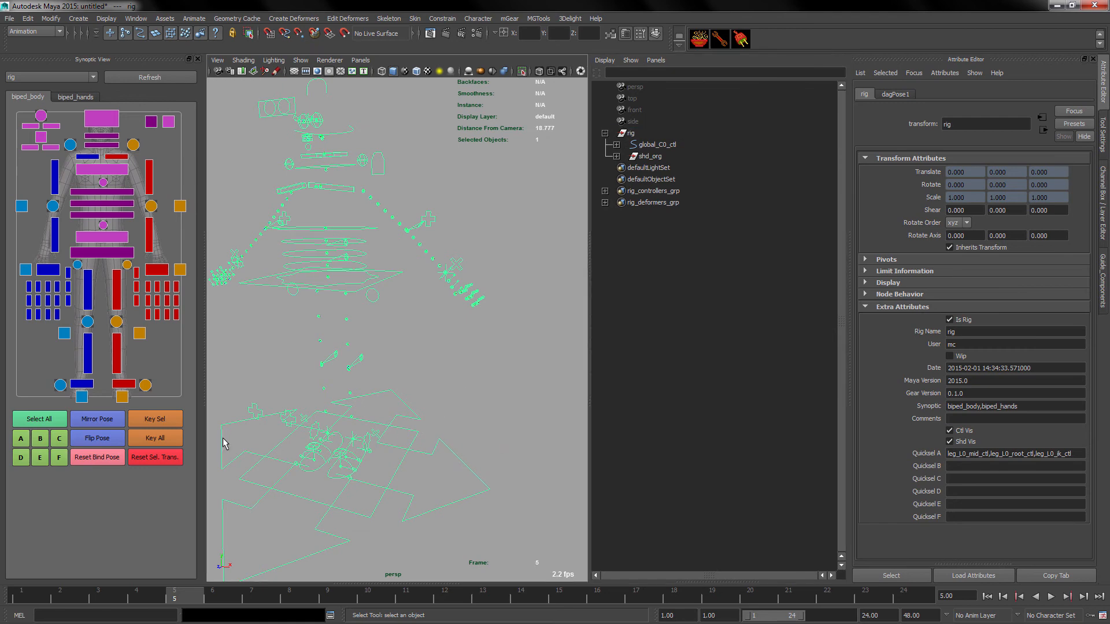
left_click_drag(484, 451, 429, 427, "alt")
left_click(454, 435)
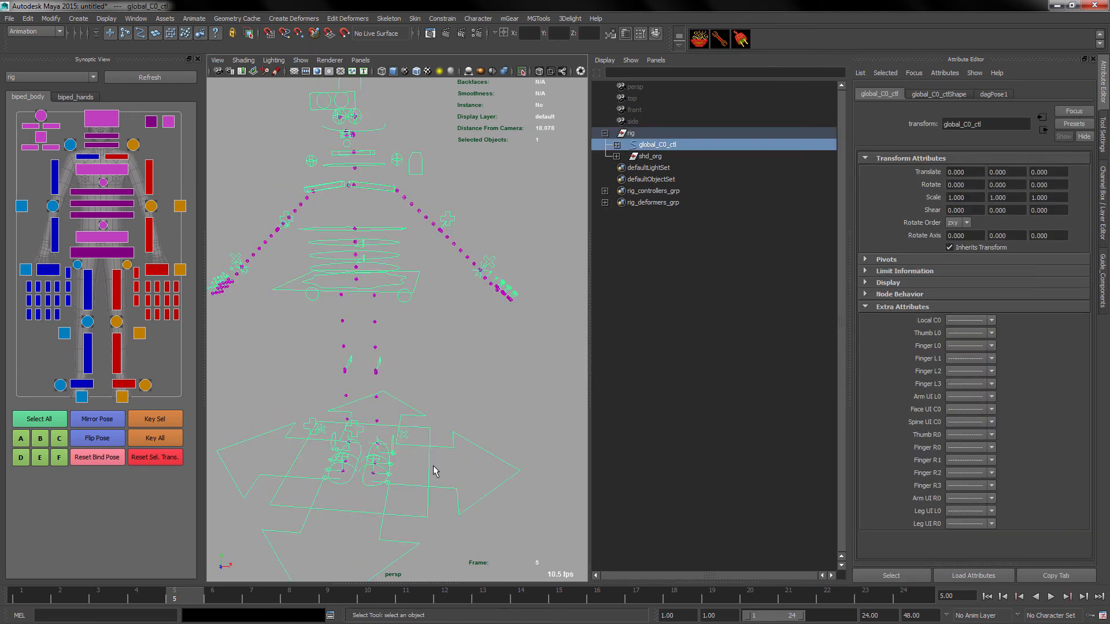
left_click(428, 466, "shift")
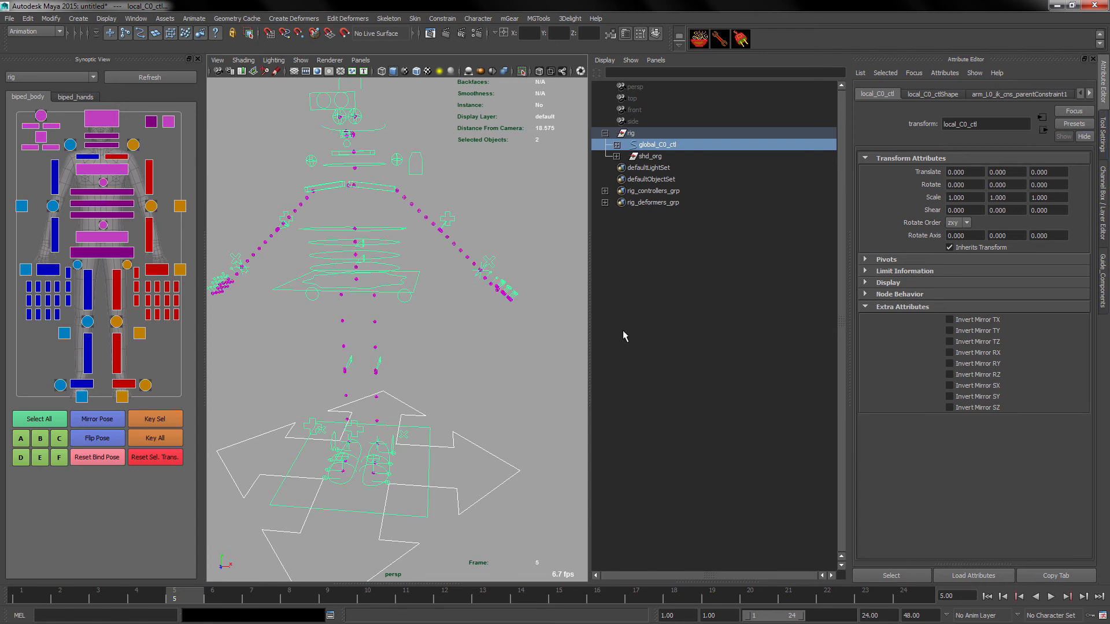
left_click(642, 132)
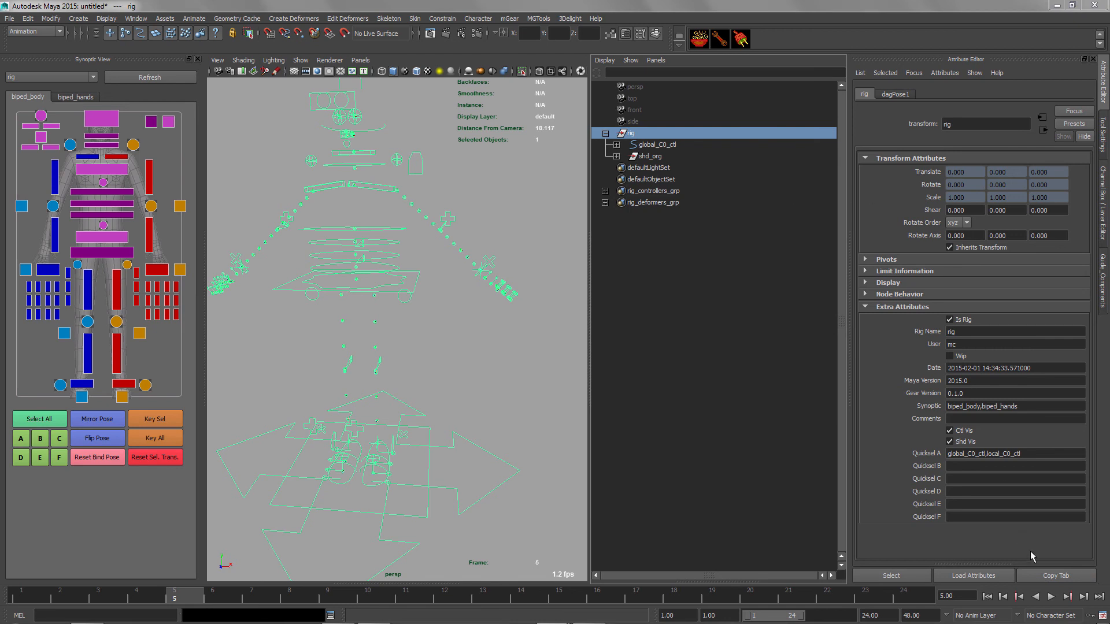
- Clear the rig node selection
scroll(416, 317, "down", 5)
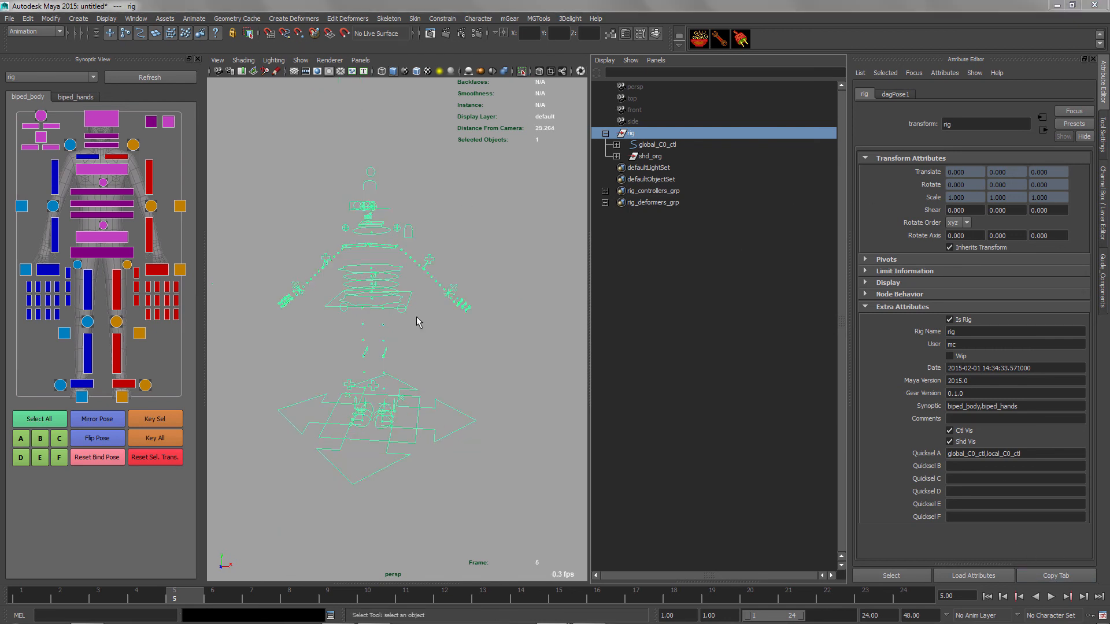
scroll(425, 536, "up", 8)
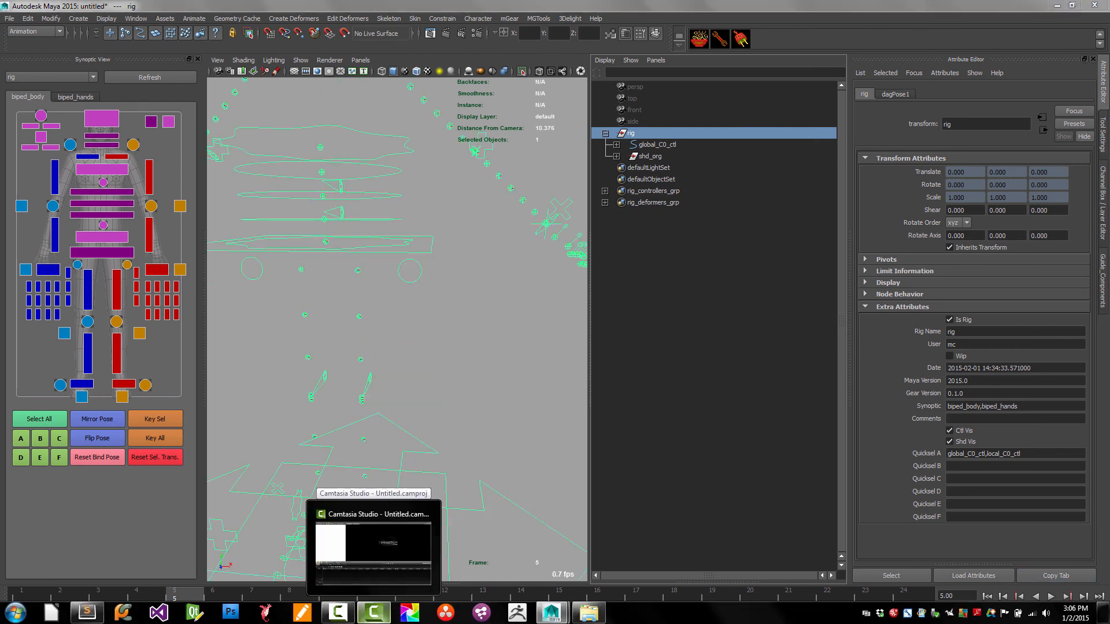
right_click(374, 613)
left_click(492, 390)
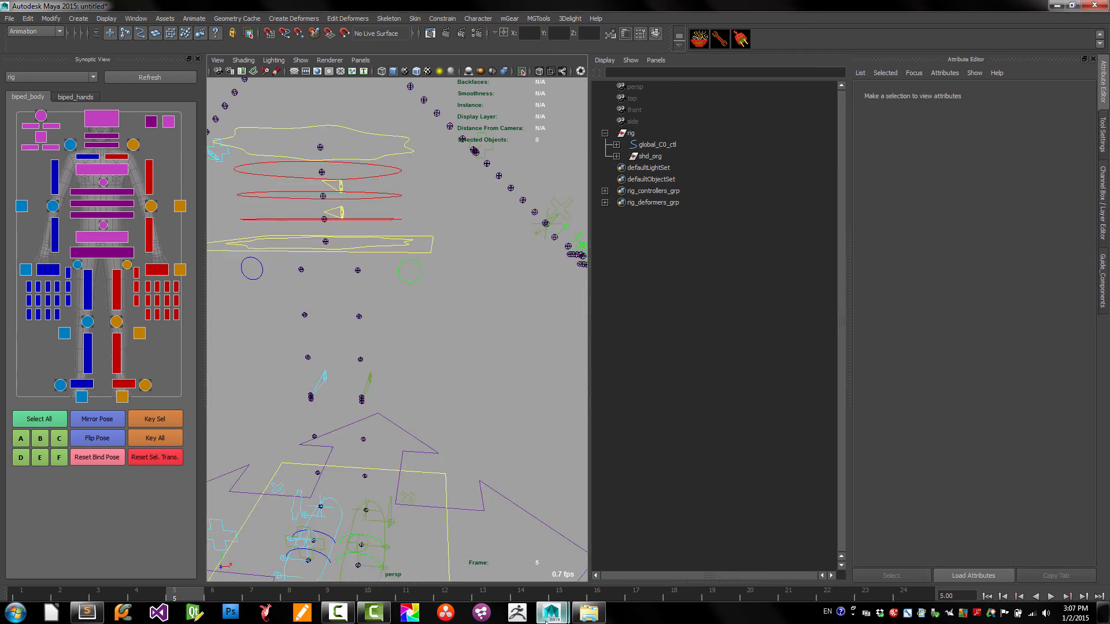
scroll(440, 387, "down", 6)
left_click_drag(448, 440, 477, 455, "alt")
right_click_drag(424, 371, 469, 450, "alt")
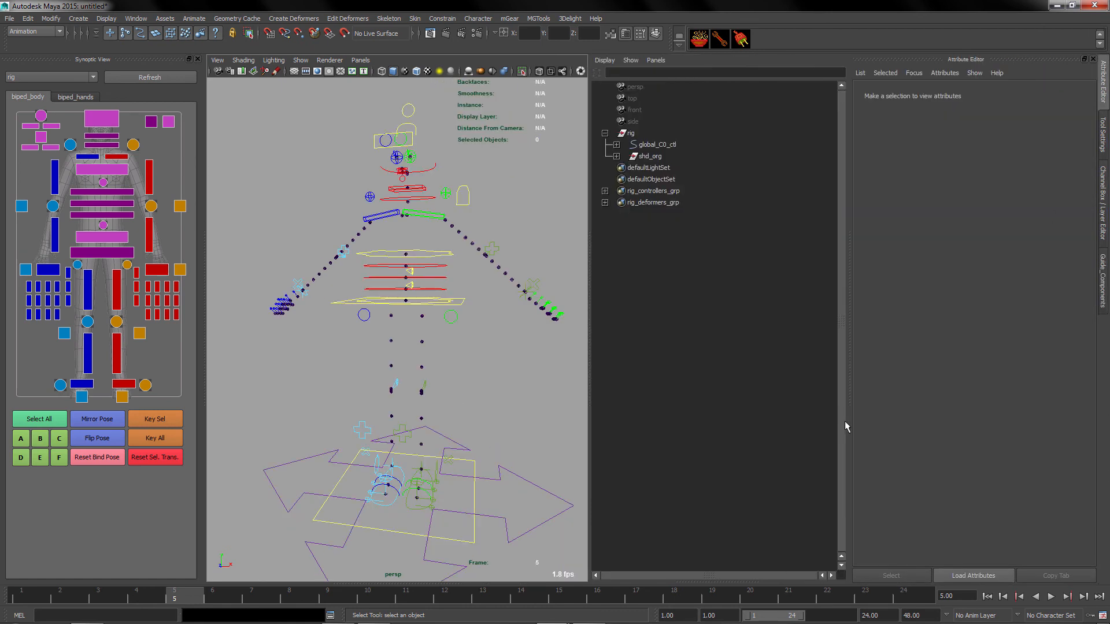
- Key the global control at frame 5 and show its attributes in the Channel Box
left_click(480, 535)
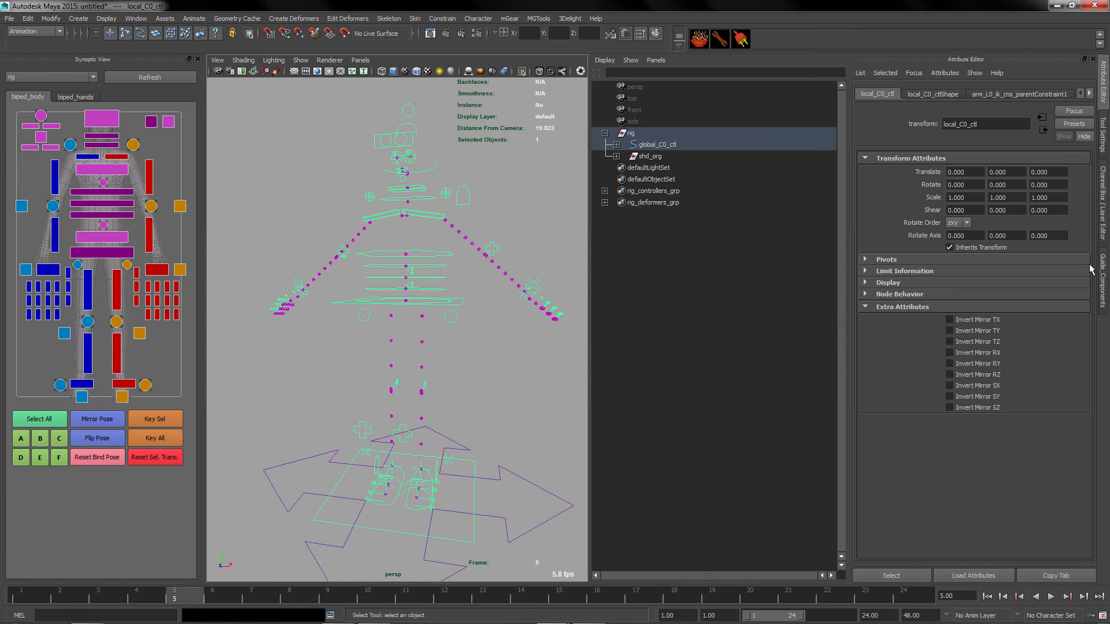
left_click(458, 533)
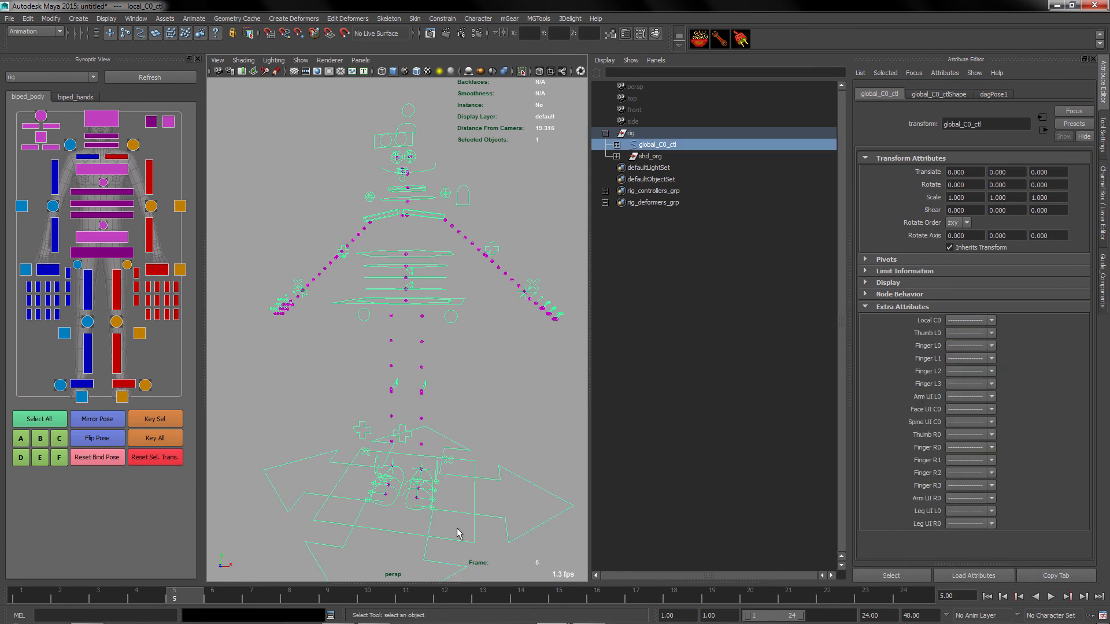
key("s")
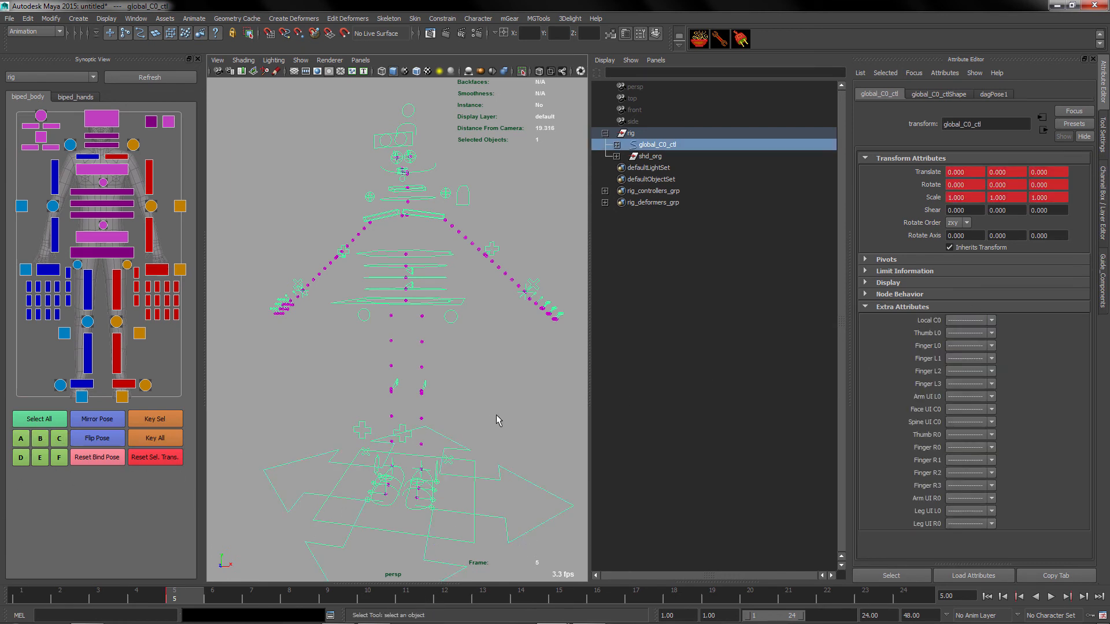
scroll(401, 432, "down", 4)
left_click_drag(401, 431, 424, 484, "alt")
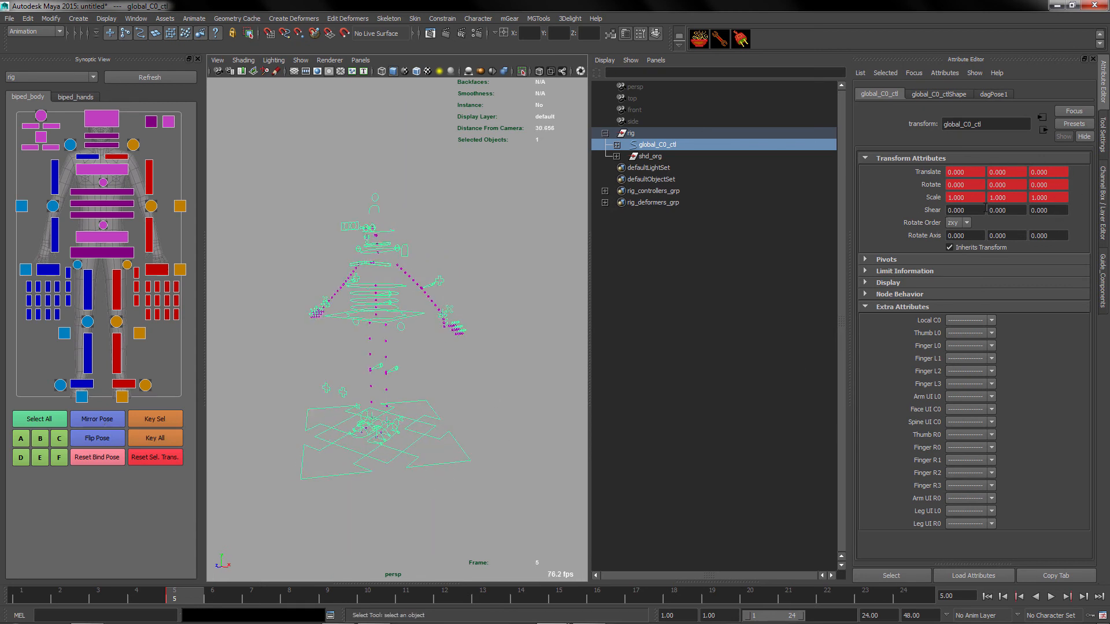
left_click(1103, 203)
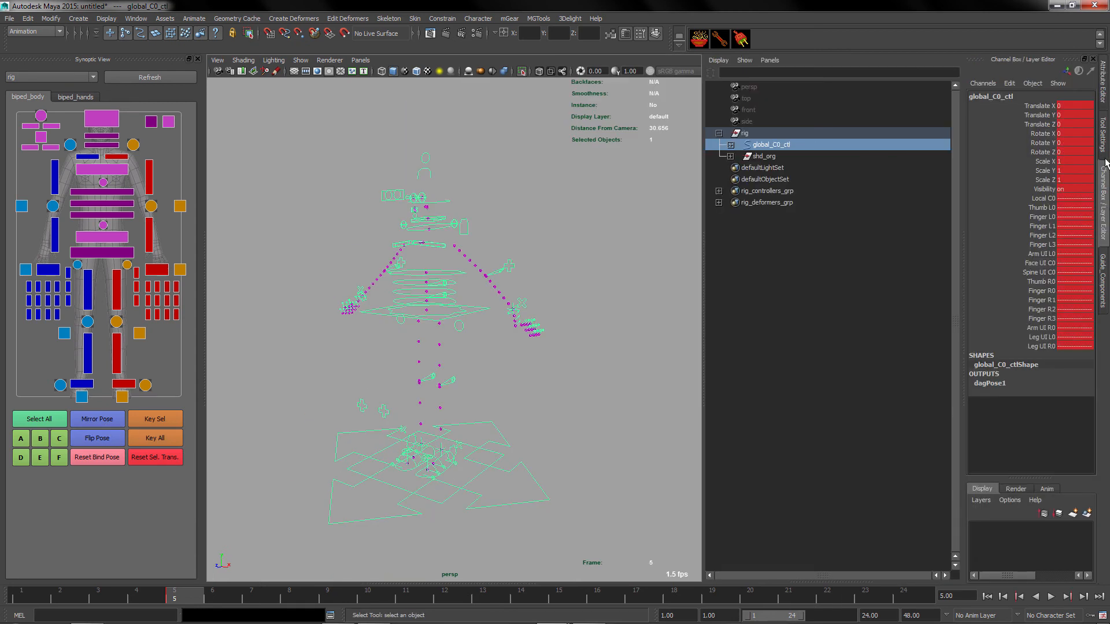
- Move the right foot's IK control upward and outward away from the body
left_click(508, 500)
left_click_drag(508, 499, 370, 401, "alt")
scroll(428, 330, "up", 3)
left_click_drag(428, 329, 442, 444, "alt")
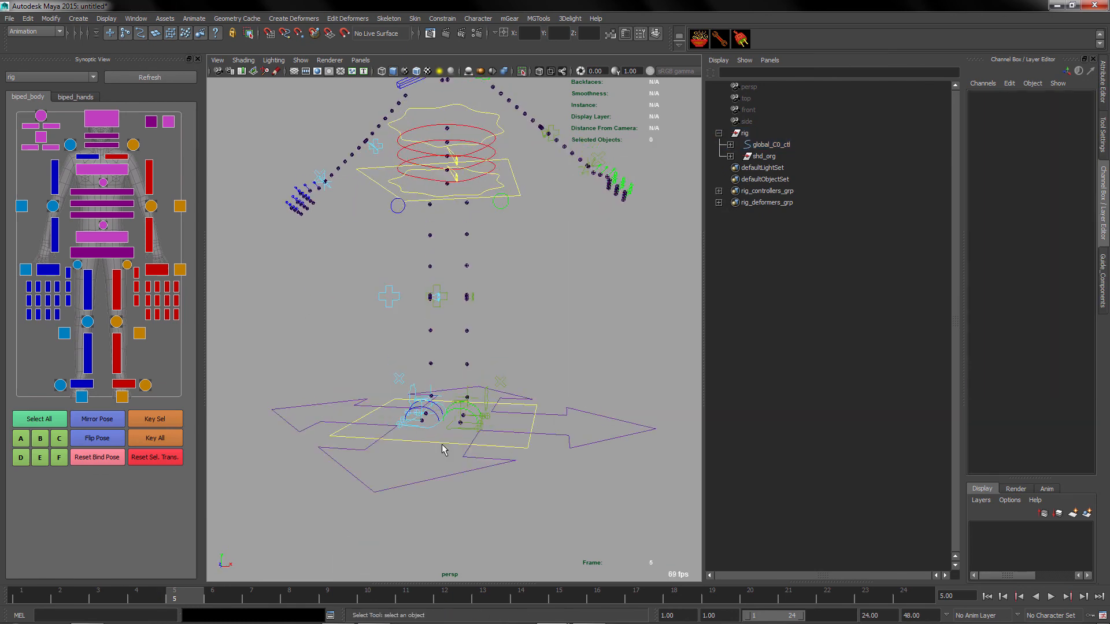
left_click(427, 428)
key("w")
left_click_drag(432, 397, 335, 333)
- Select the right leg's IK, knee mid and root controls together and store them in quick selection slot B
key("q")
left_click(373, 258, "shift")
left_click(397, 211, "shift")
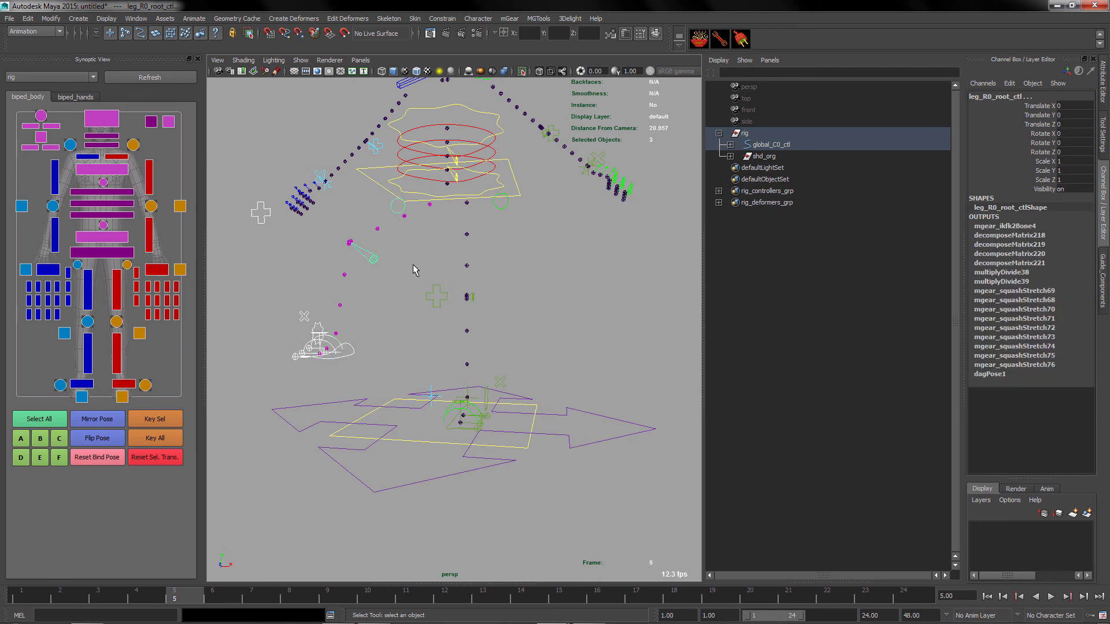
middle_click_drag(414, 270, 485, 372, "alt")
left_click_drag(486, 371, 475, 425, "alt")
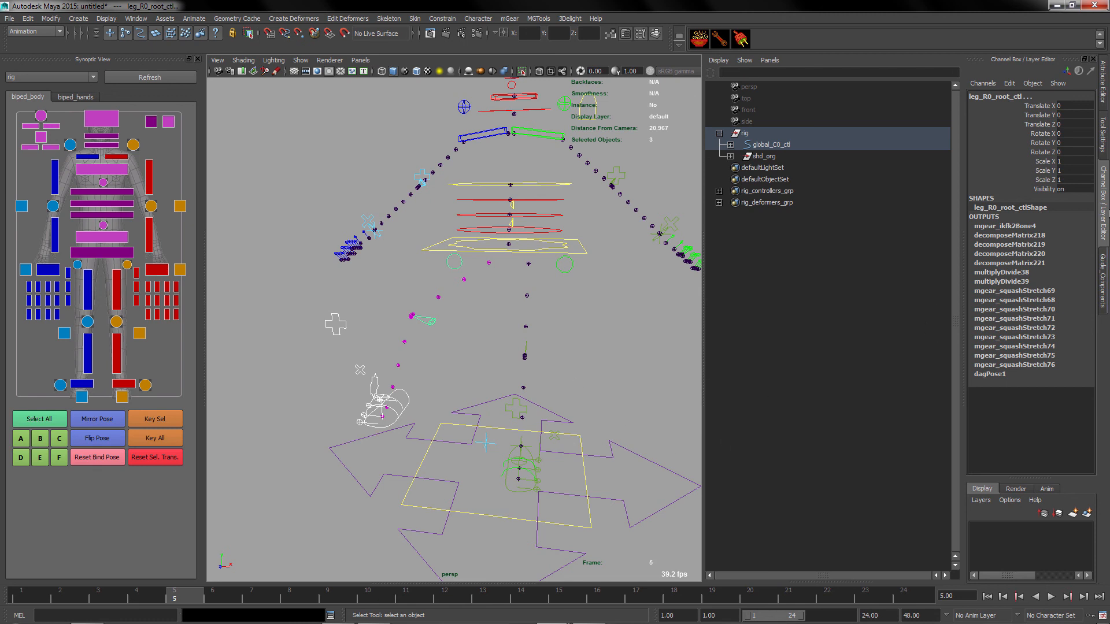
- Clear the selection, recall the right leg controls from quick selection slot B, and deselect them again
left_click(306, 516)
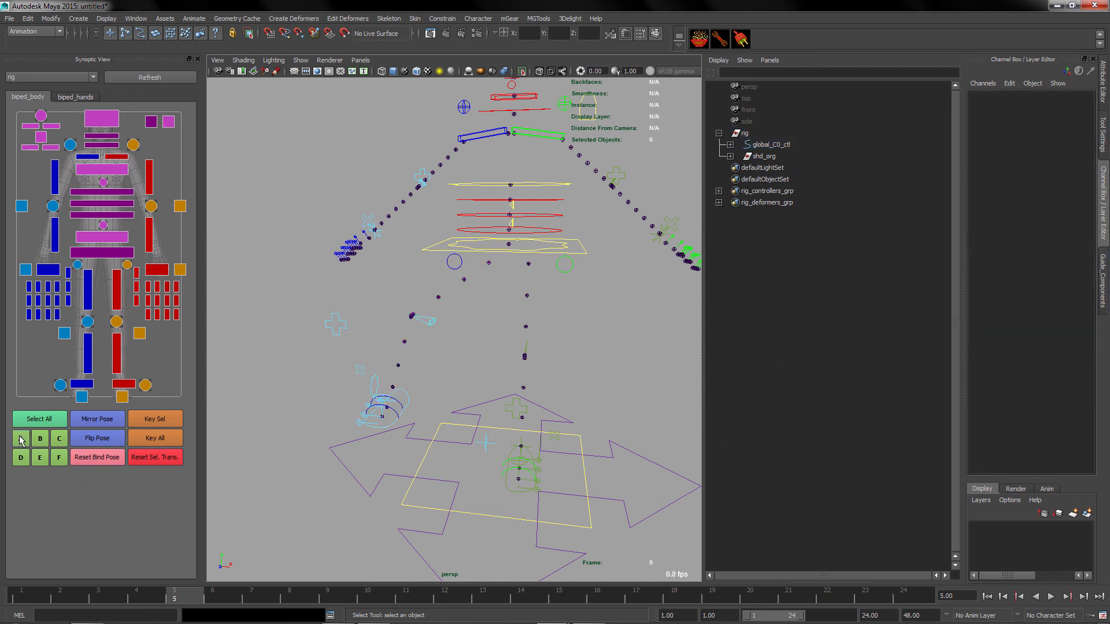
left_click(41, 439)
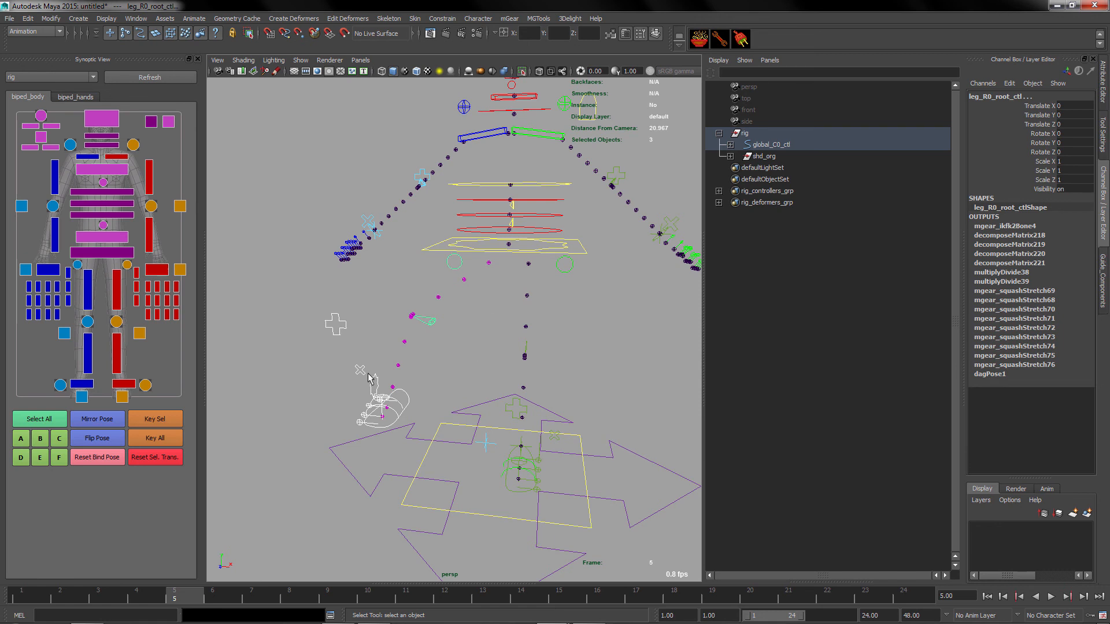
left_click(292, 504)
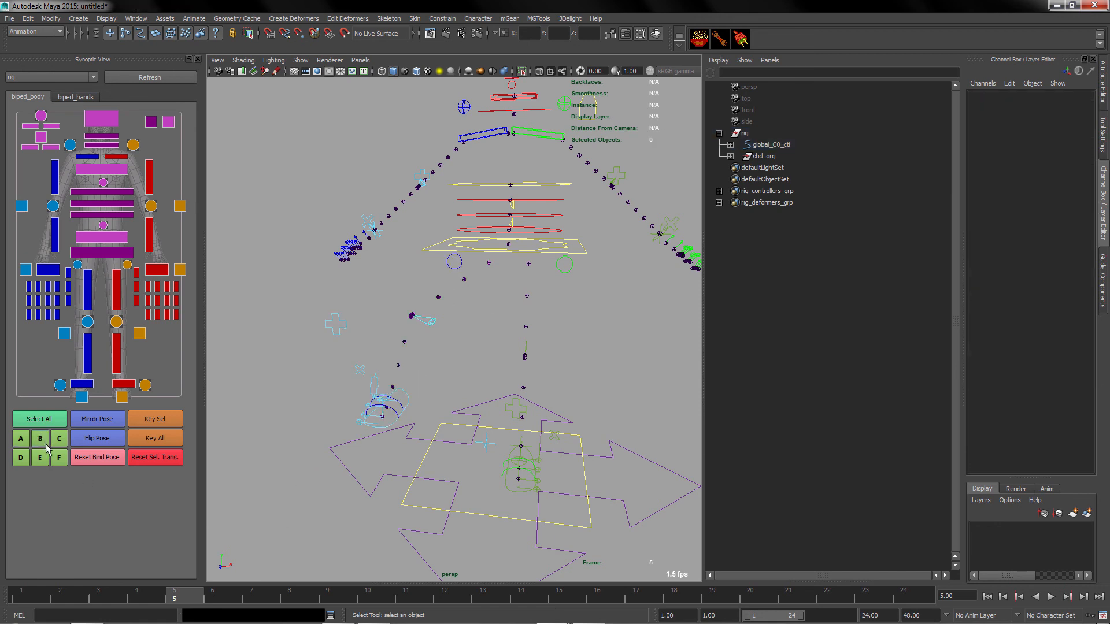
- Key the right knee mid control at frame 5 and clear the selection
left_click(431, 317)
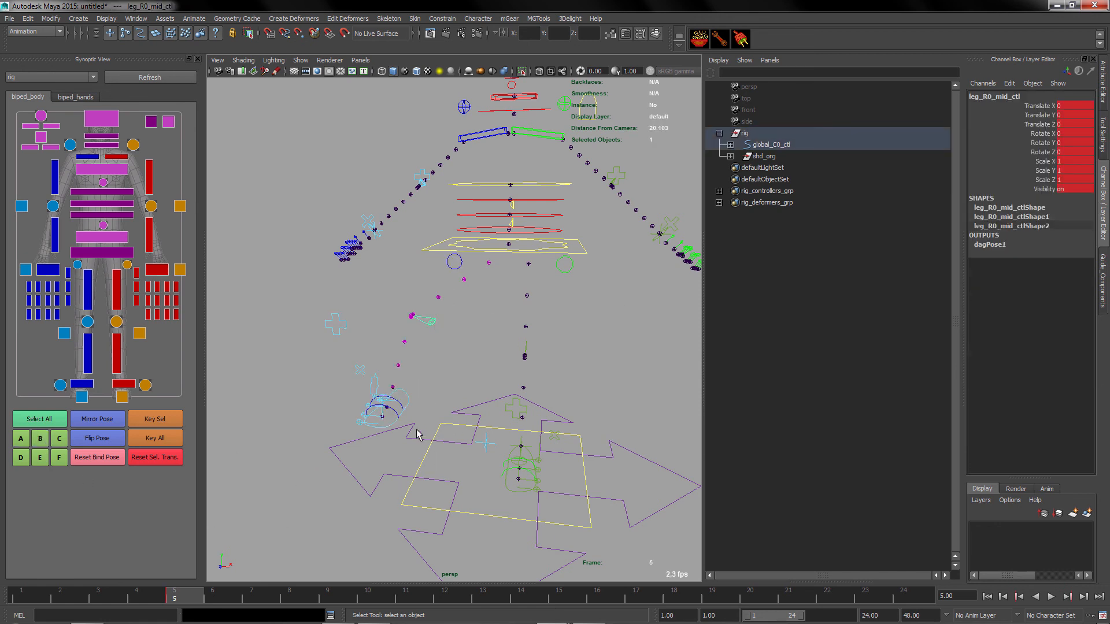
left_click(460, 267)
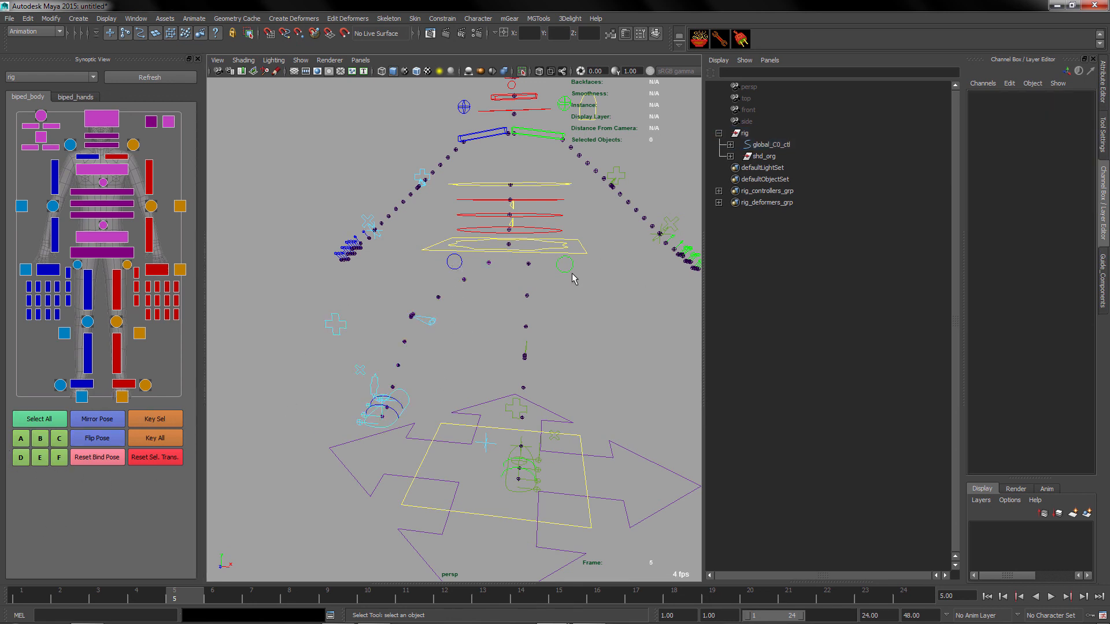
left_click_drag(537, 234, 533, 334, "alt")
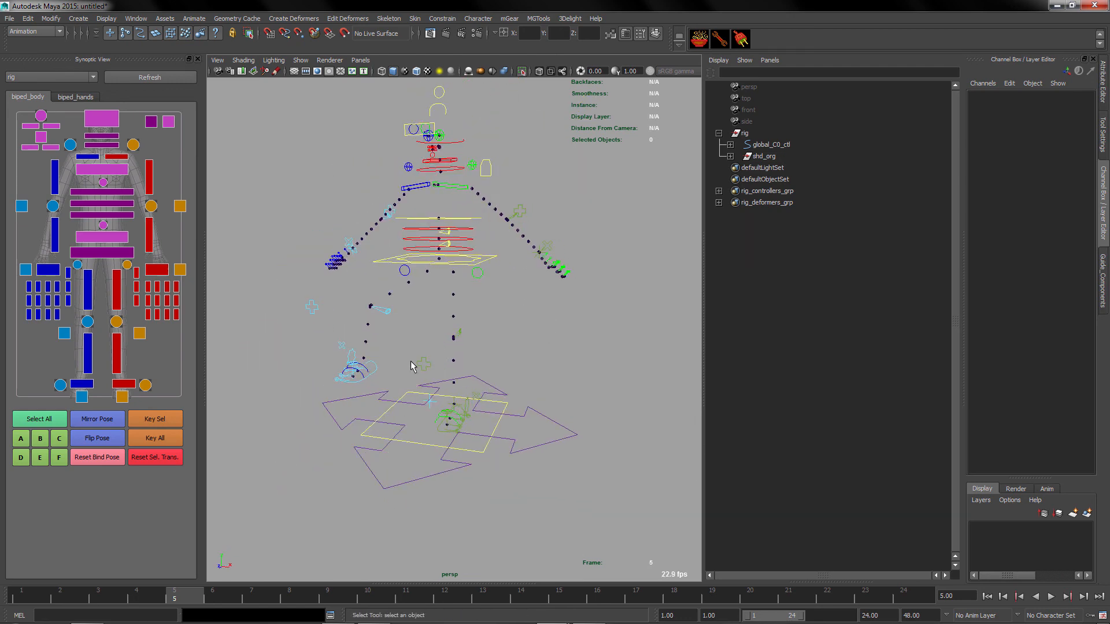